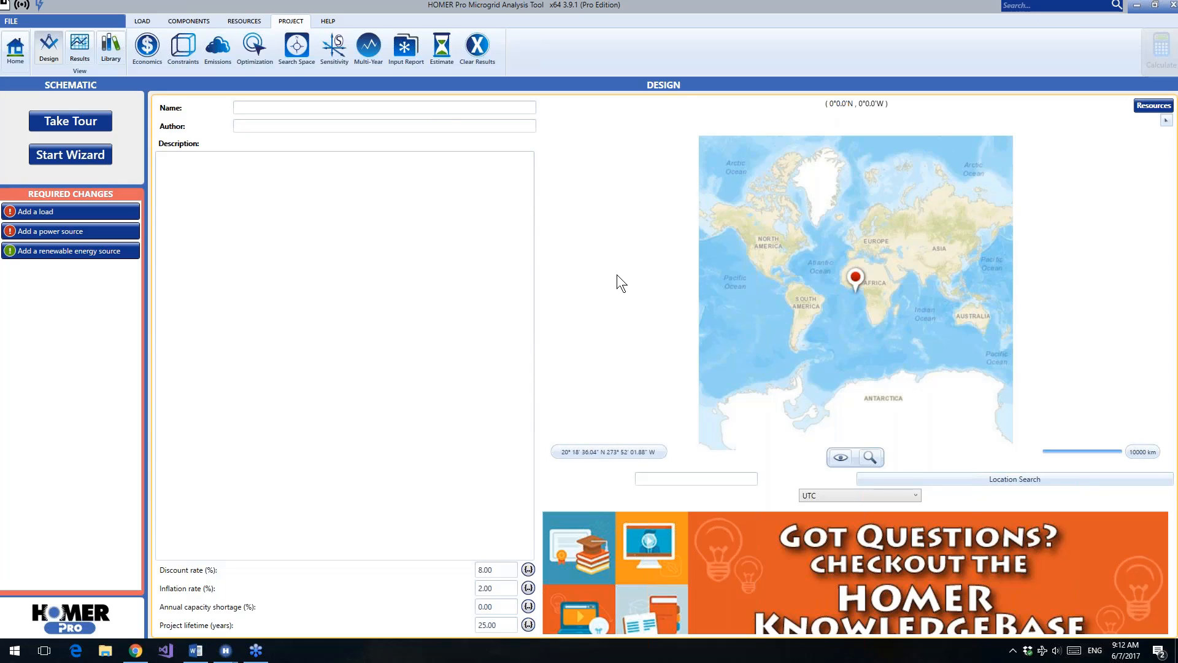
# Step: Set the project location to Alice Springs, Australia by searching for it on the map
pyautogui.click(679, 479)
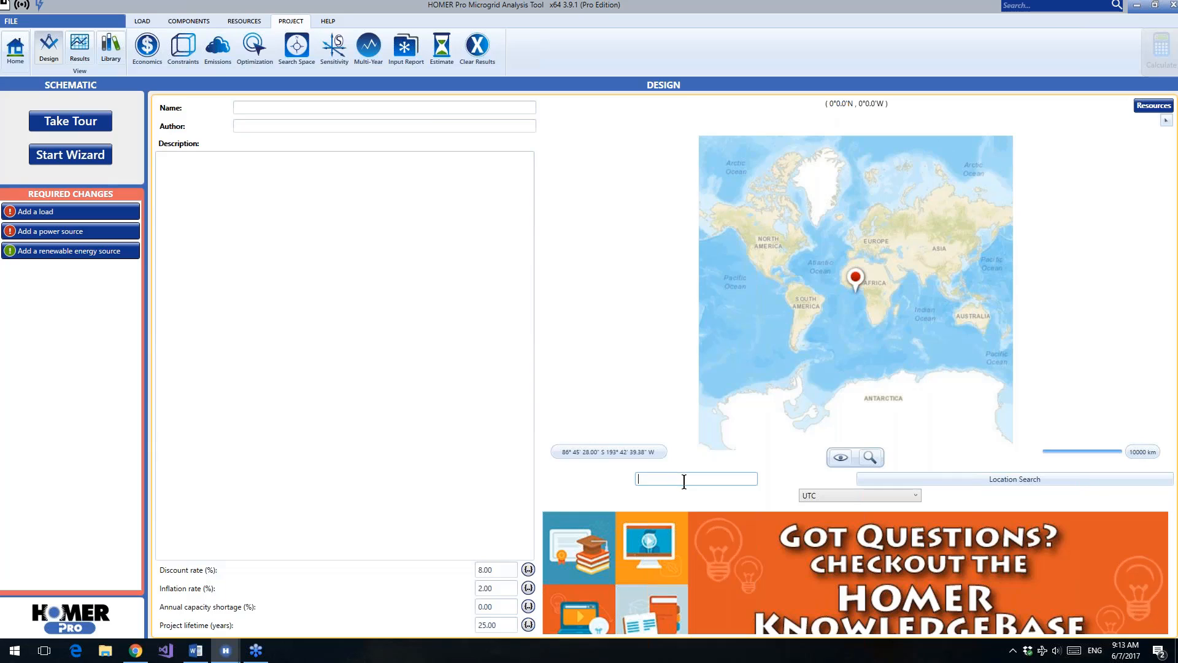
pyautogui.write('Alice Springs, Australia')
pyautogui.press('Return')
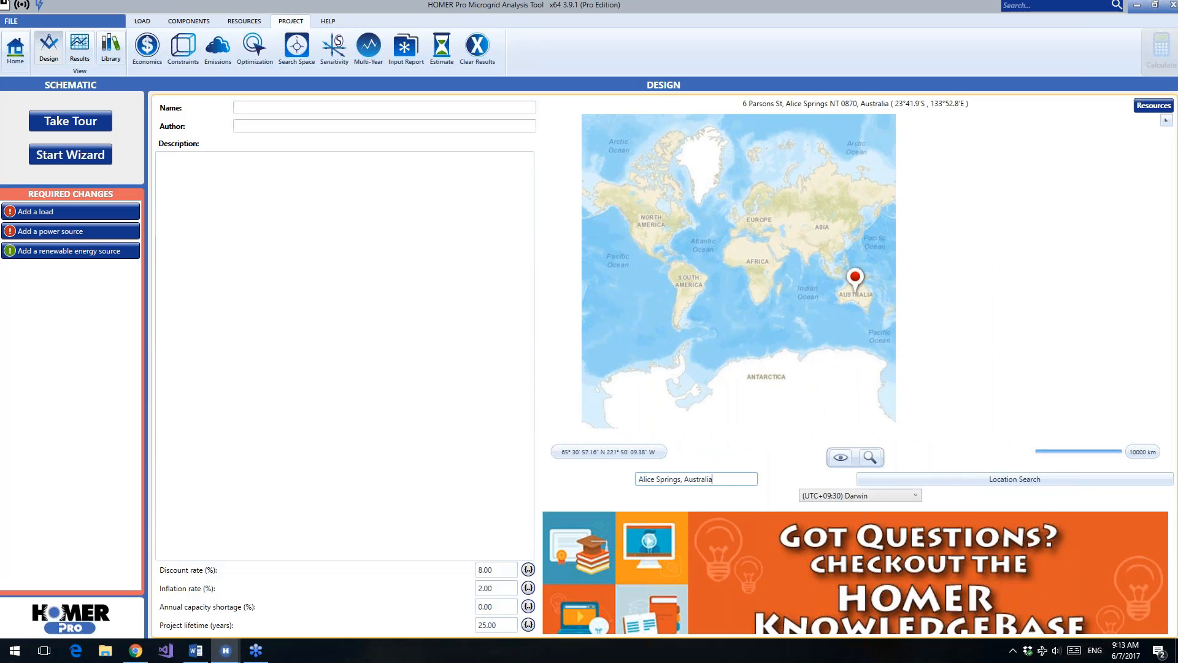
# Step: Name the project "outlying neighborhood in Alice Springs, Australia" and fill in the author's full name and the webinar introduction text as description
pyautogui.click(245, 109)
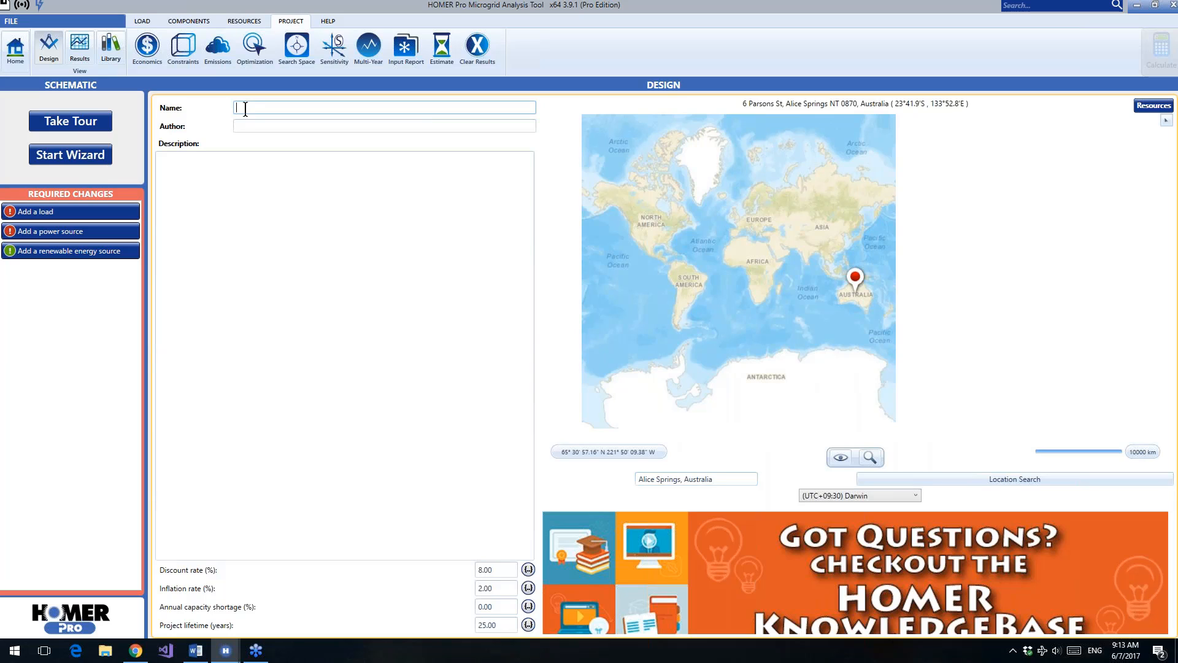
pyautogui.write('outlying neighborhood in Alice Springs, Australia')
pyautogui.click(263, 127)
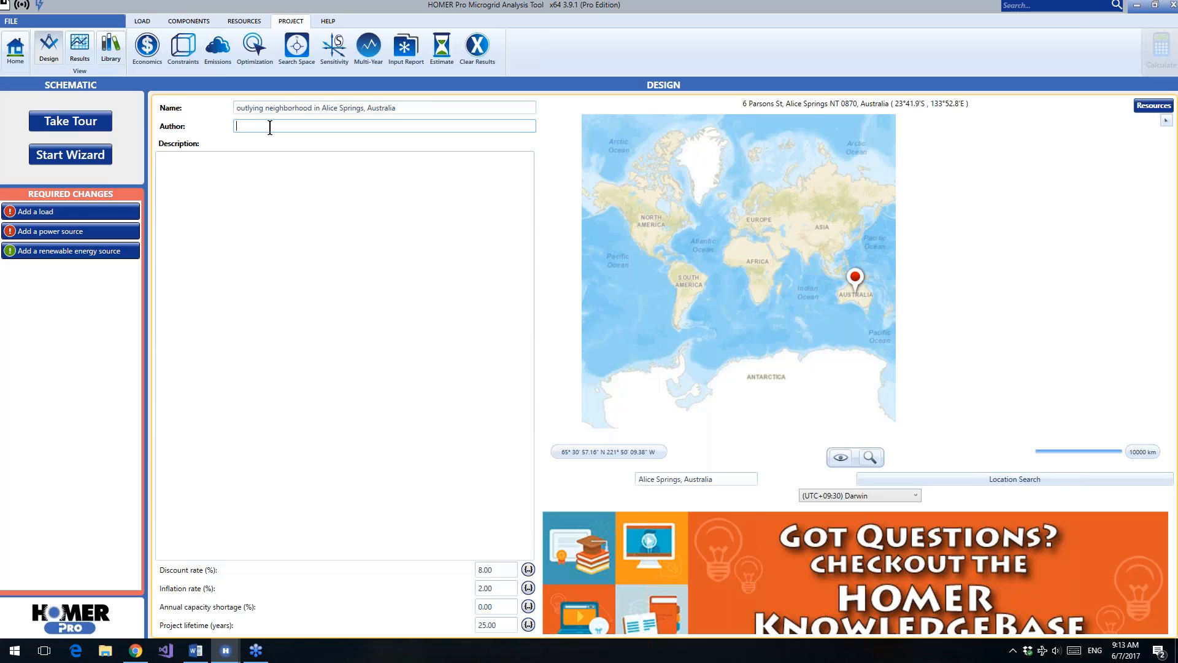
pyautogui.write('Steffi Klawiter')
pyautogui.click(204, 189)
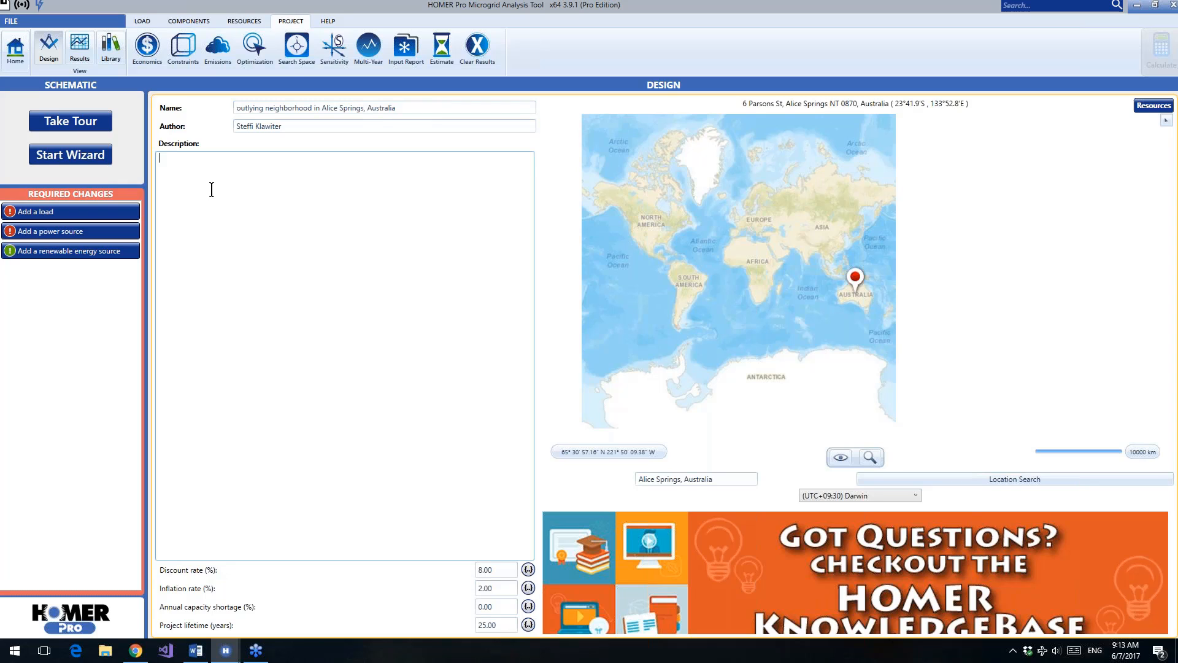
pyautogui.write('Welcome to the webinar,  The main focus of this session is on how to utilize the online and embedded help features and to raise awareness to the new reporting capabilities. Location chosen is an outlying neighborhood of Alice Springs, Australia, consisting of 1 small business and 20 houses, each with a daily energy consumption of 30kWh/day or ~11,000kWh/year. The peak demand is for the neighborhood is 100kWp. The system architecture is a grid-connected microgrid, which will aim to provide cheaper and more reliable energy than the diesel generators and the gas generators, which power Alice Springs as a whole, because diesel needs to be shipped in via train and the gas comes through a pipeline. Information sources include: https://jacanaenergy.com.au/my_account/pricing http://www.alicesolarcity.com.au/about/power-supply-alice-springs If you have any questions, please email me  Thanks for attending, Steffi')
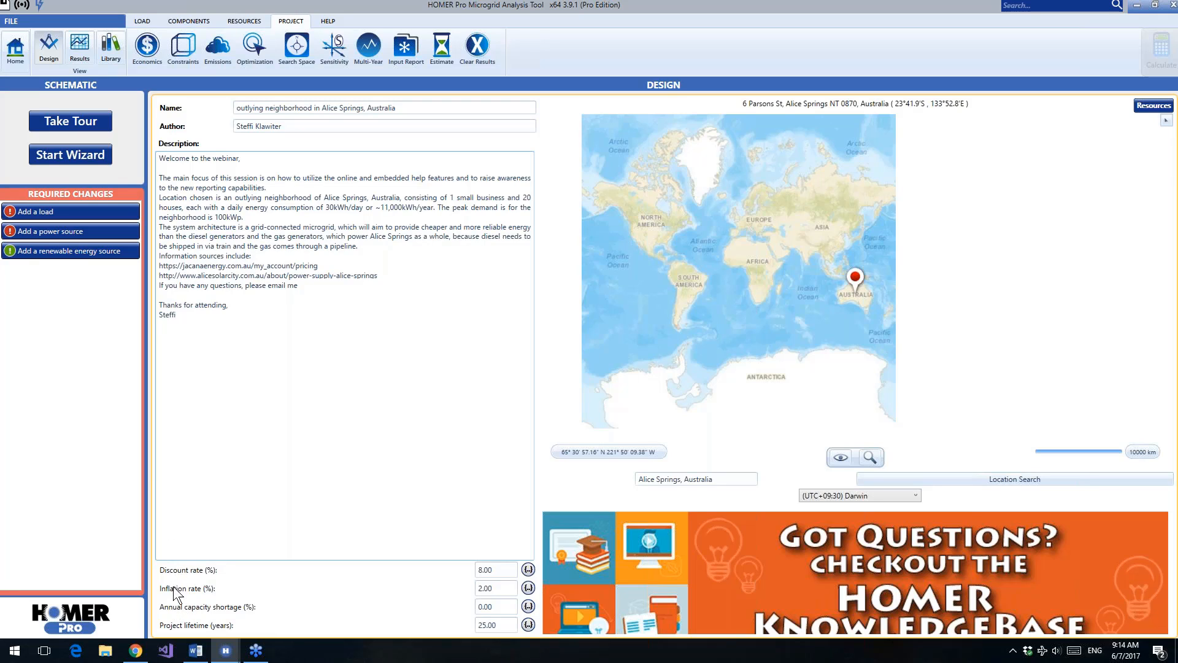
# Step: Search the help for "capacity shortage", view the results in Chrome, and return to the HOMER Pro project
pyautogui.click(1043, 7)
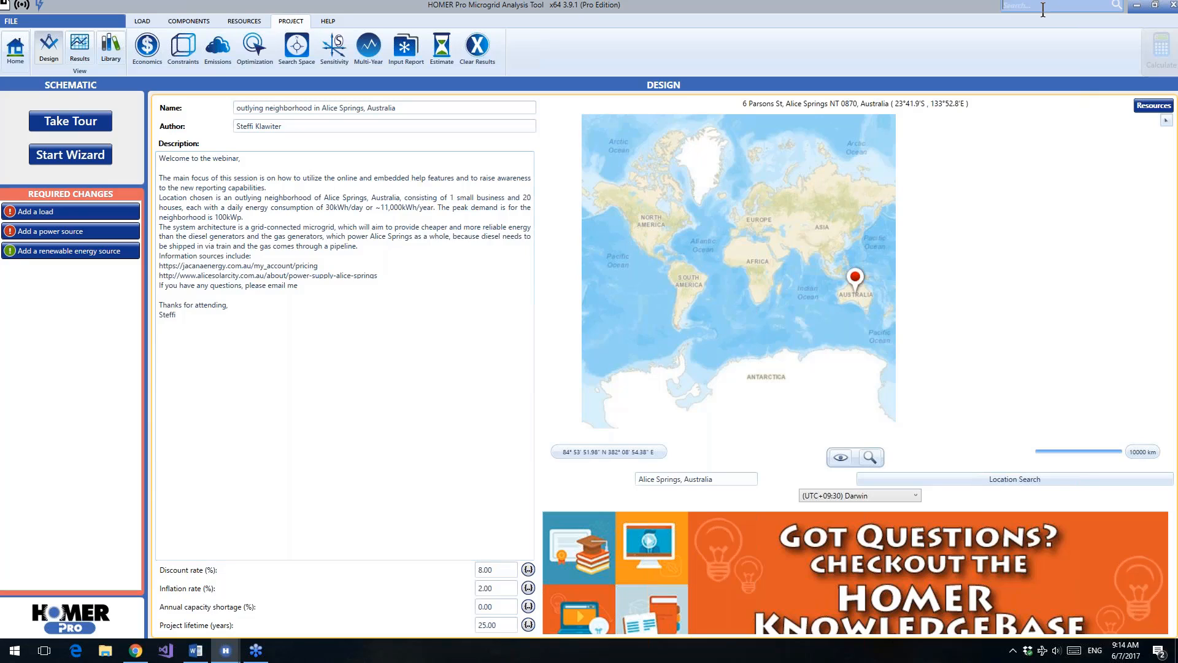
pyautogui.write('capacity shortage')
pyautogui.press('Return')
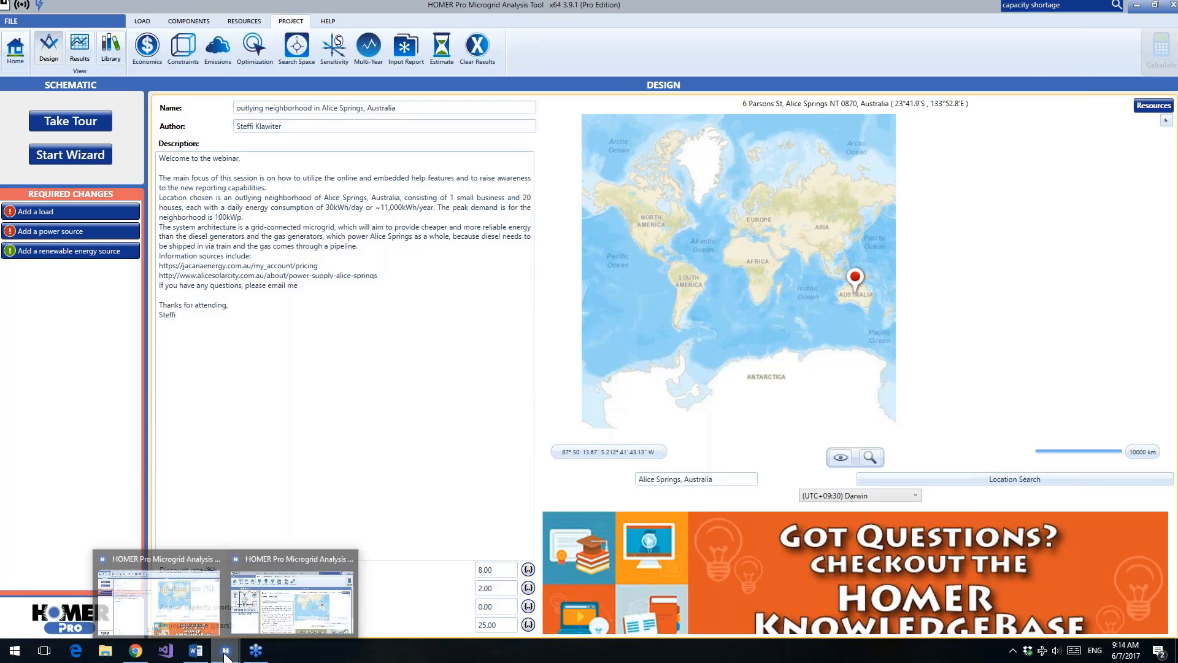
pyautogui.moveTo(125, 660)
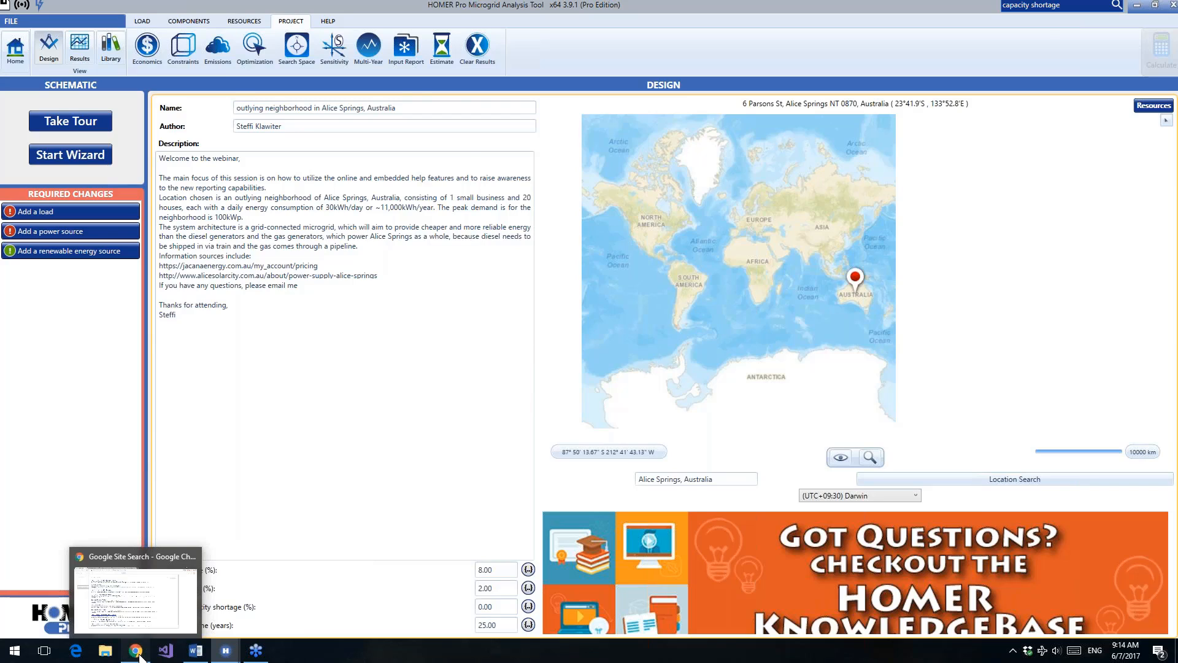
pyautogui.click(137, 650)
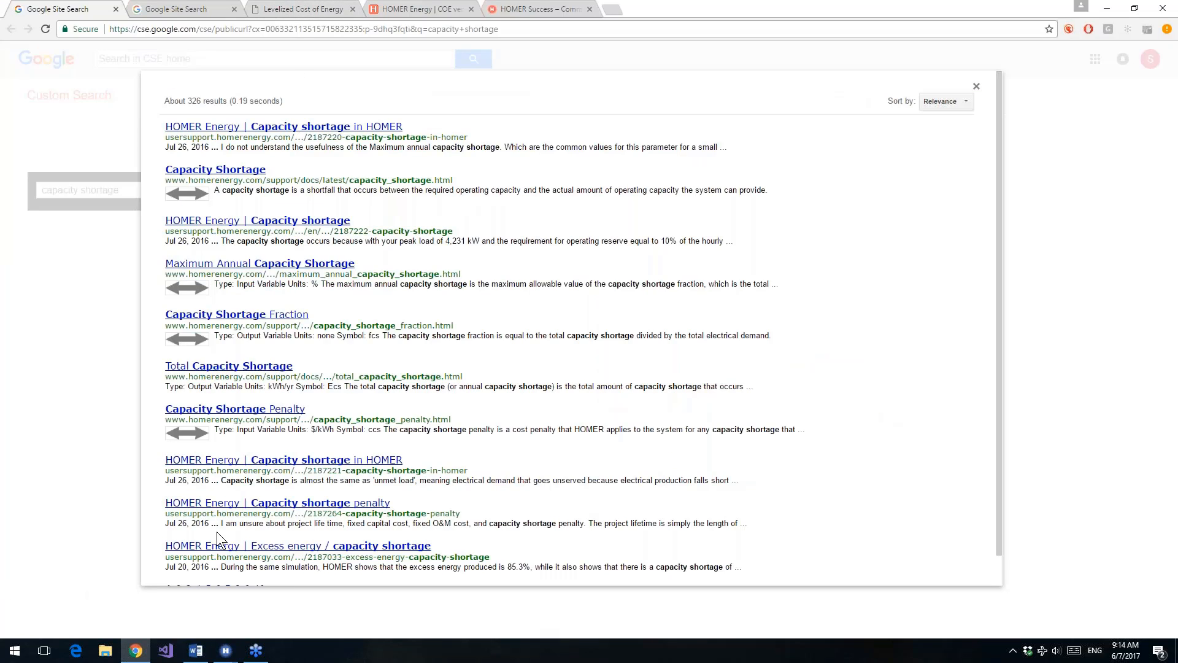
pyautogui.moveTo(227, 652)
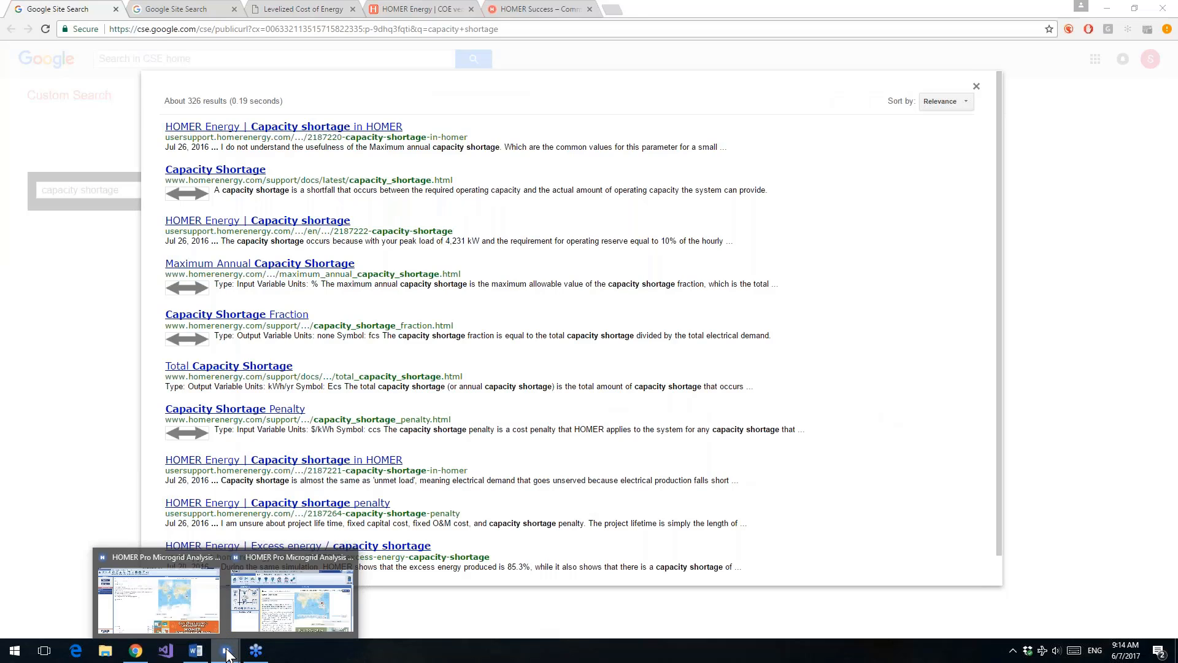
pyautogui.click(145, 608)
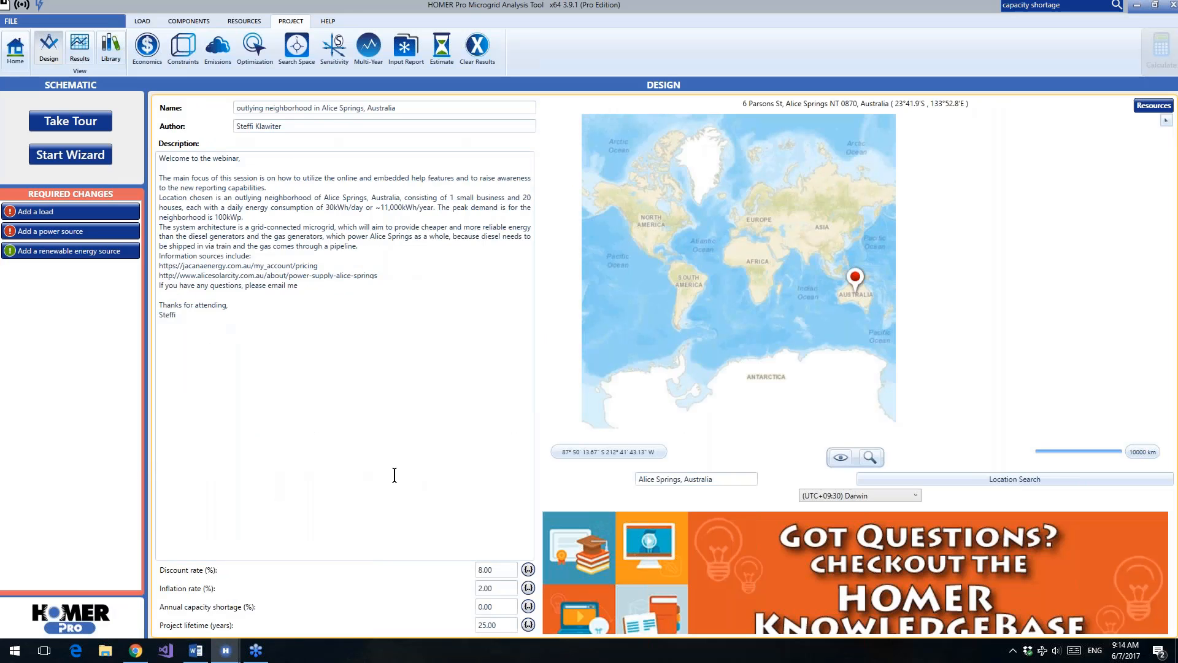
# Step: Set the project lifetime to 15 years
pyautogui.click(488, 626)
pyautogui.press('BackSpace')
pyautogui.write('1')
# Step: Change the currency in the project's economics settings to Australian Dollar ($)
pyautogui.click(150, 58)
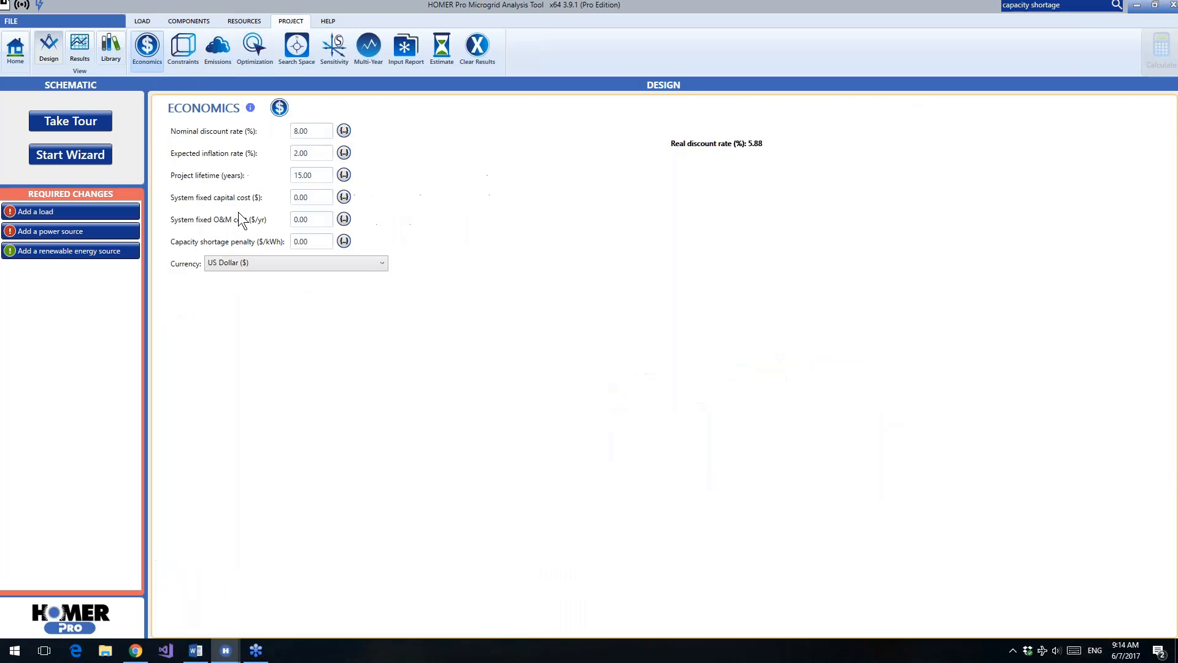
pyautogui.click(310, 265)
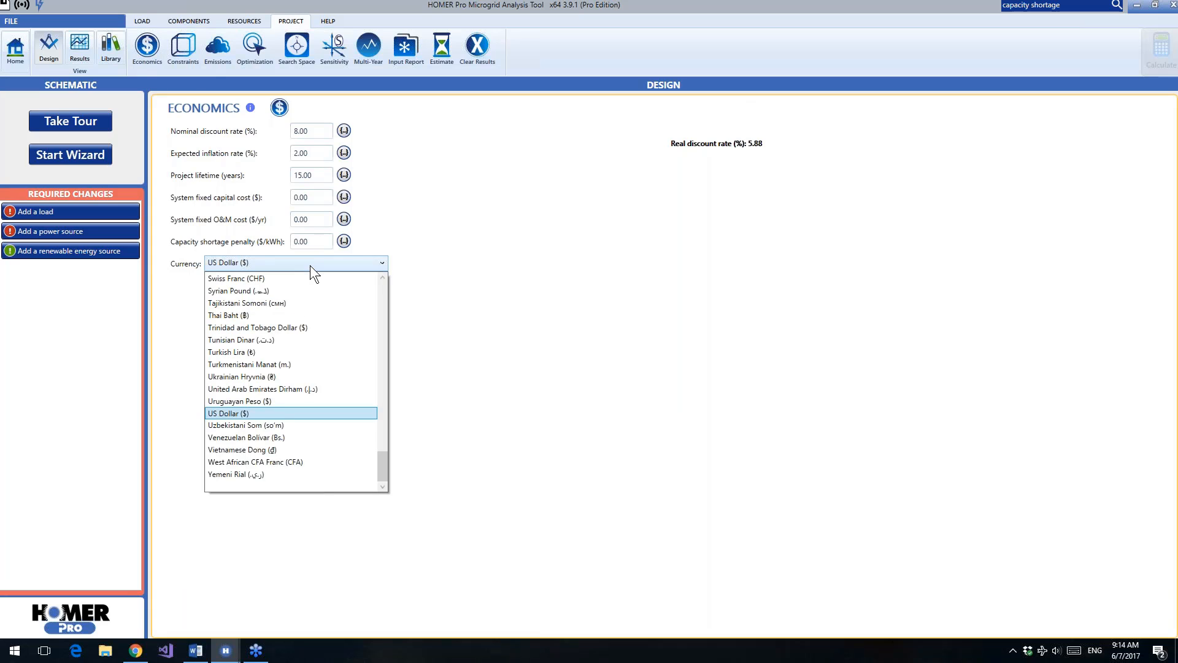
pyautogui.press('a')
pyautogui.press('u')
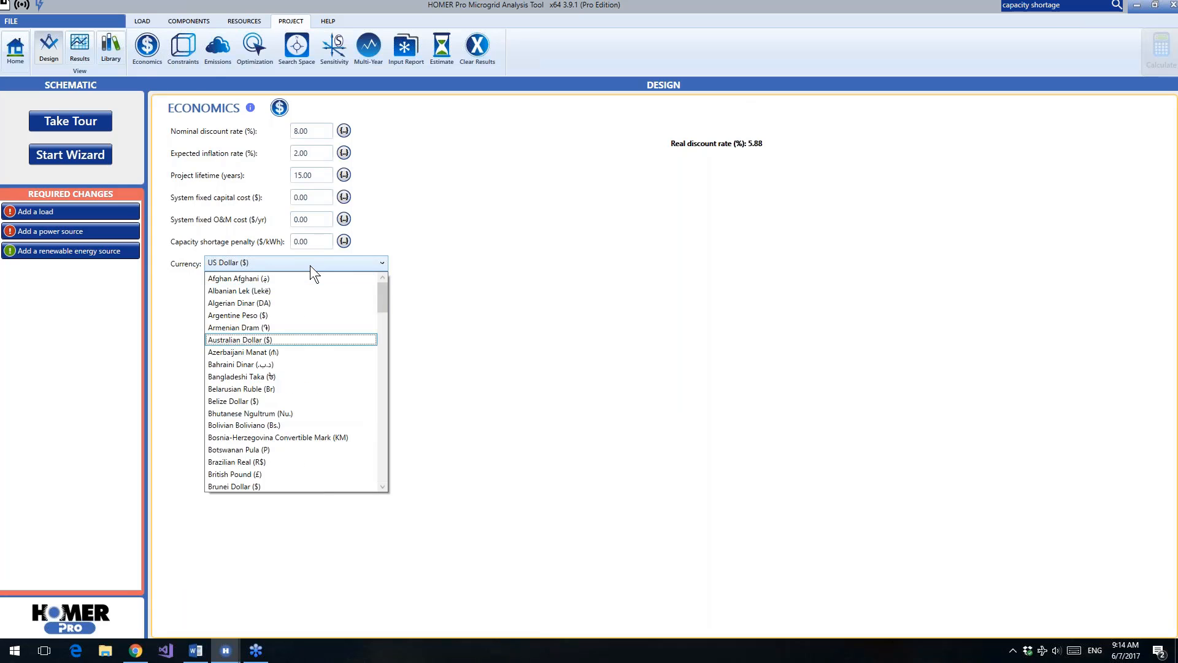
pyautogui.press('Return')
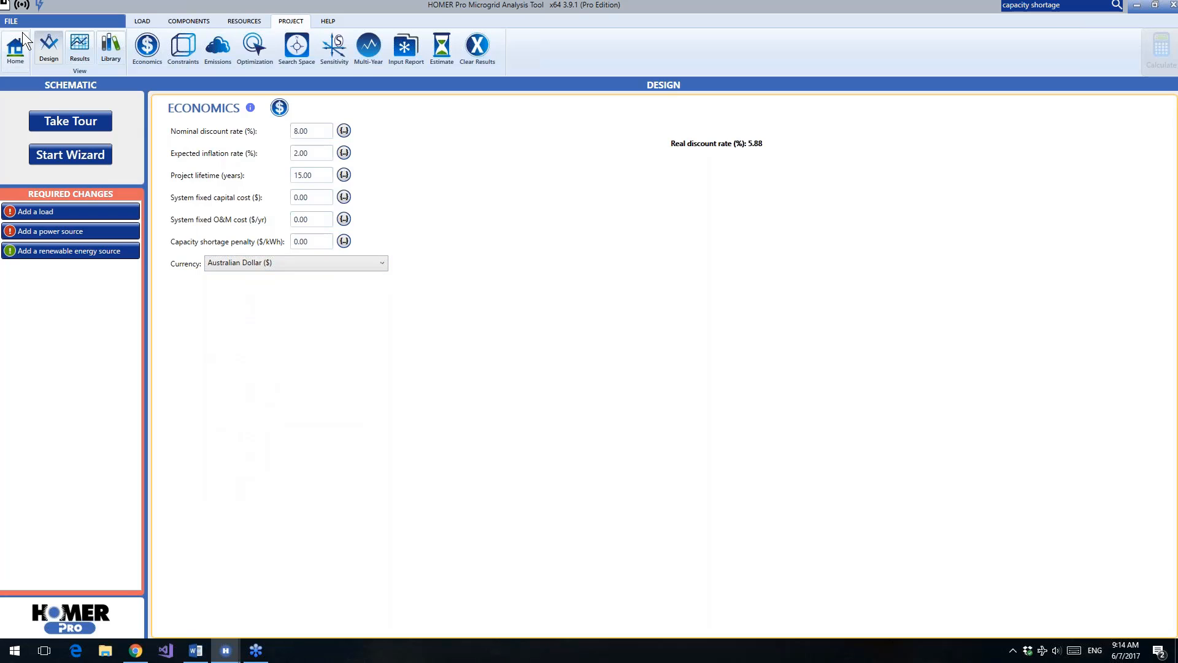
# Step: Download the NASA solar, temperature and wind resources for the project location
pyautogui.click(21, 47)
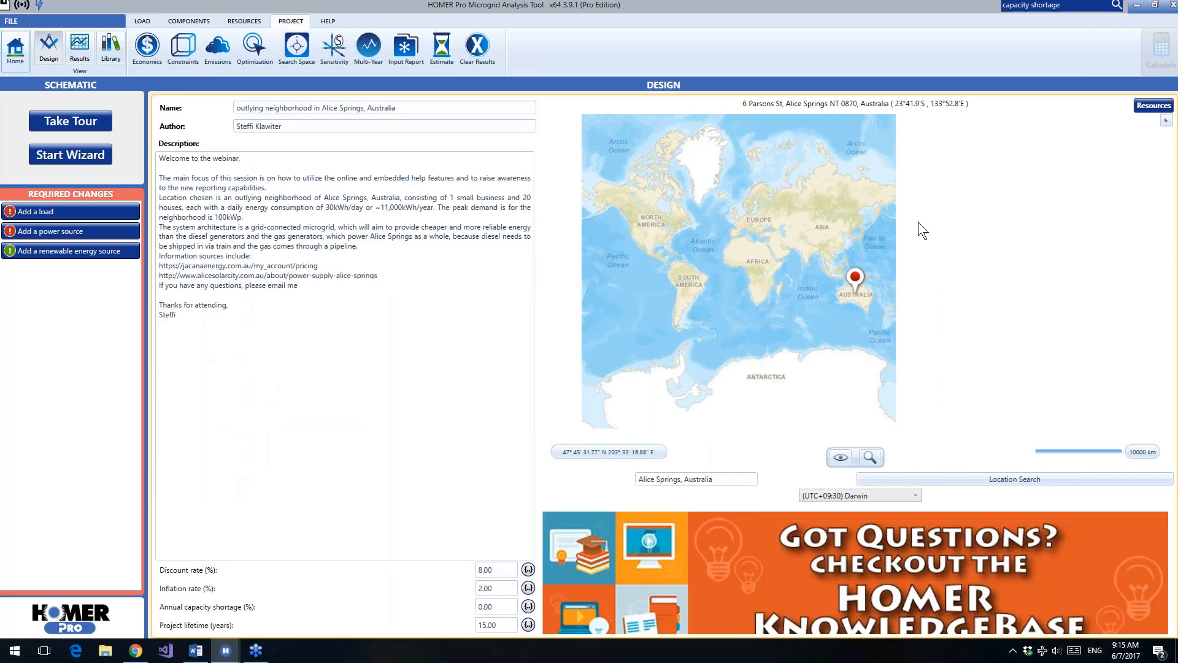
pyautogui.click(1149, 105)
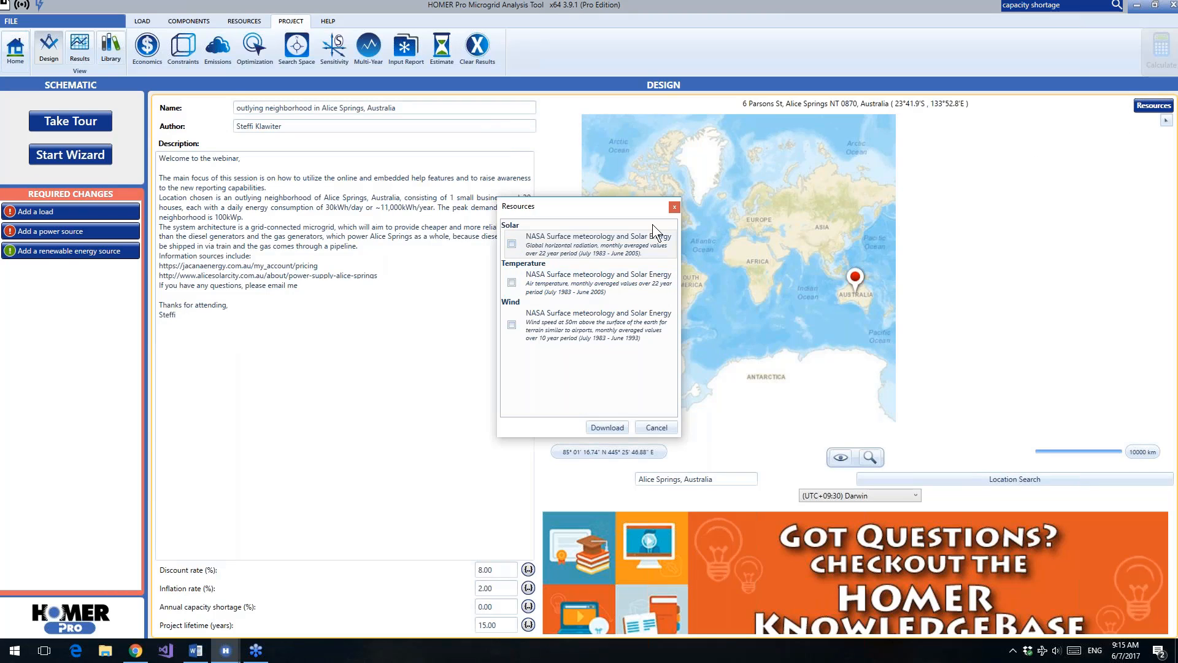
pyautogui.click(512, 244)
pyautogui.click(511, 283)
pyautogui.click(512, 324)
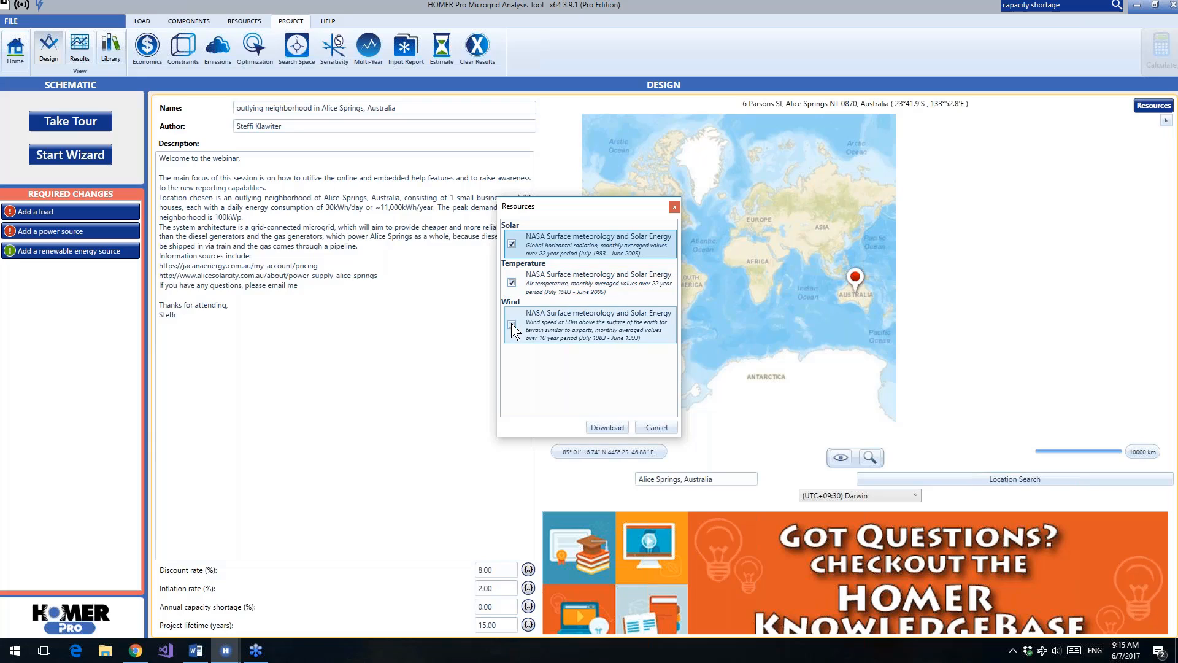
pyautogui.click(607, 428)
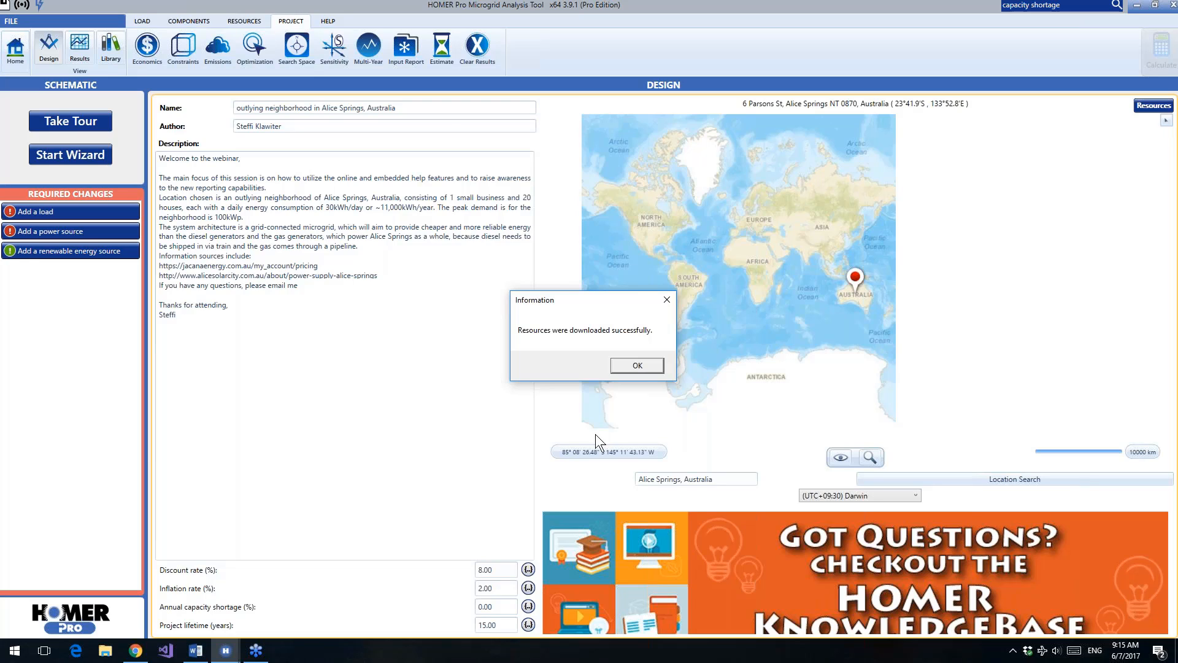
pyautogui.click(641, 363)
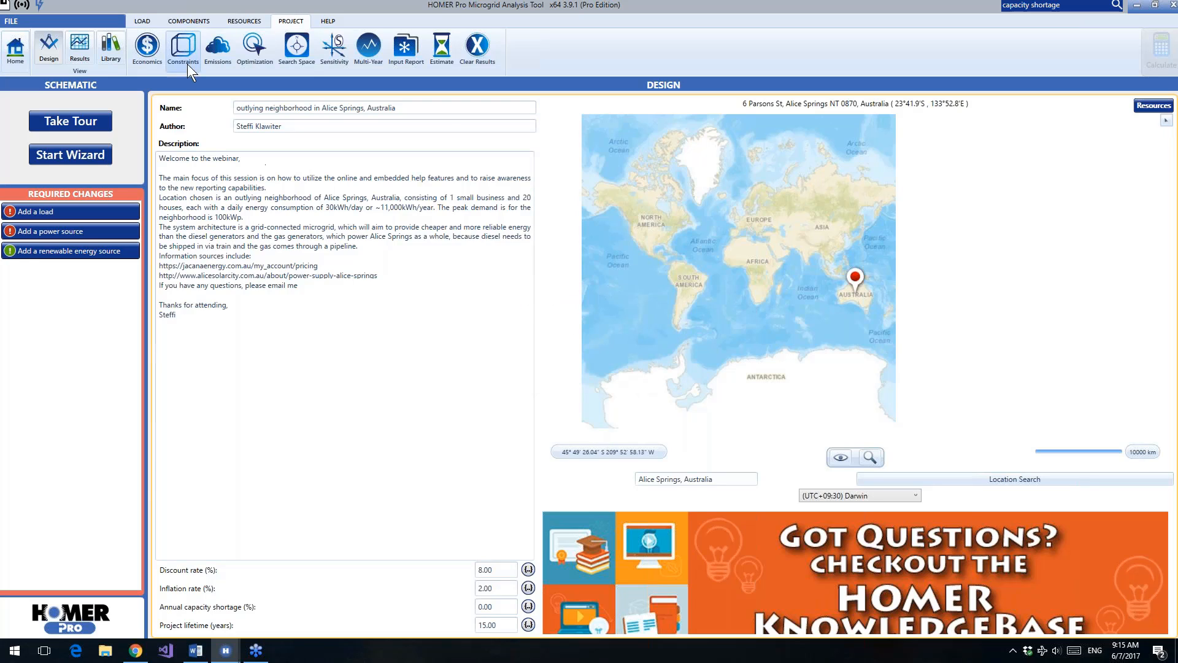
# Step: Add a synthetic electric load based on the Community profile with no peak month
pyautogui.click(141, 22)
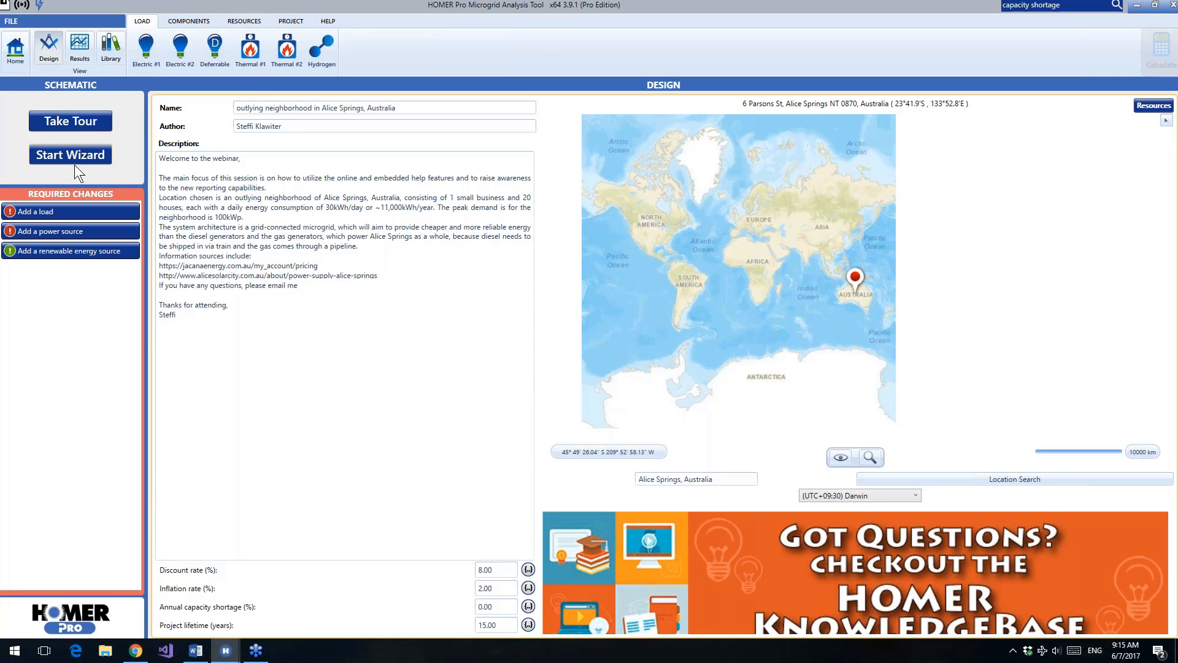
pyautogui.click(145, 55)
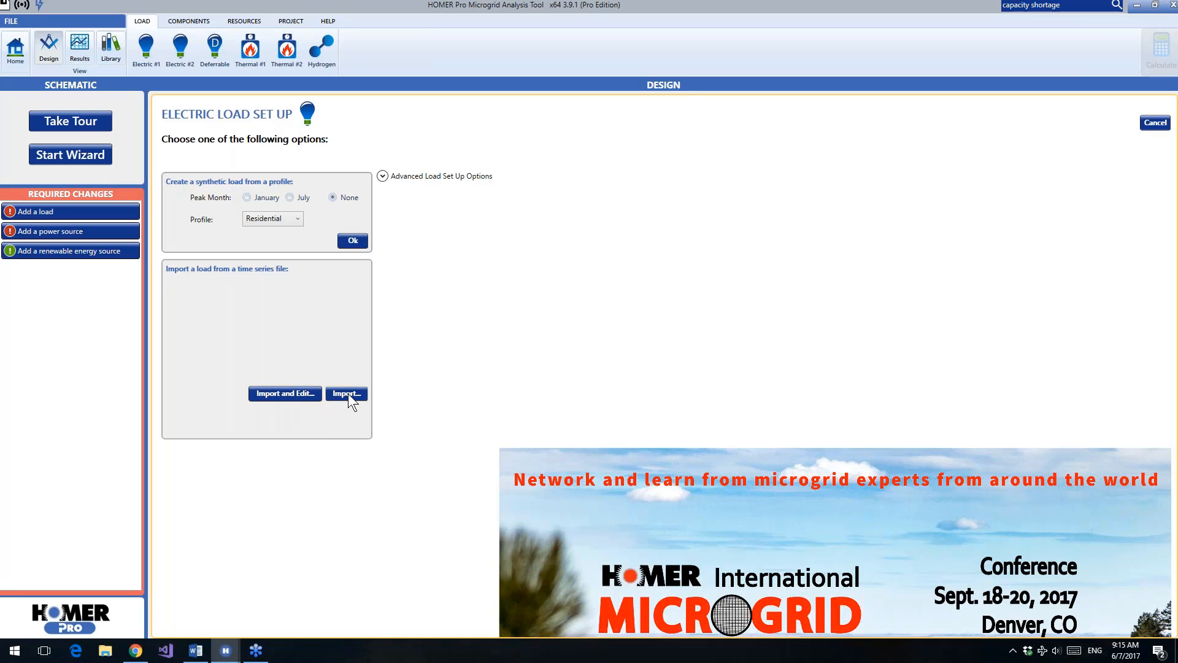
pyautogui.click(298, 223)
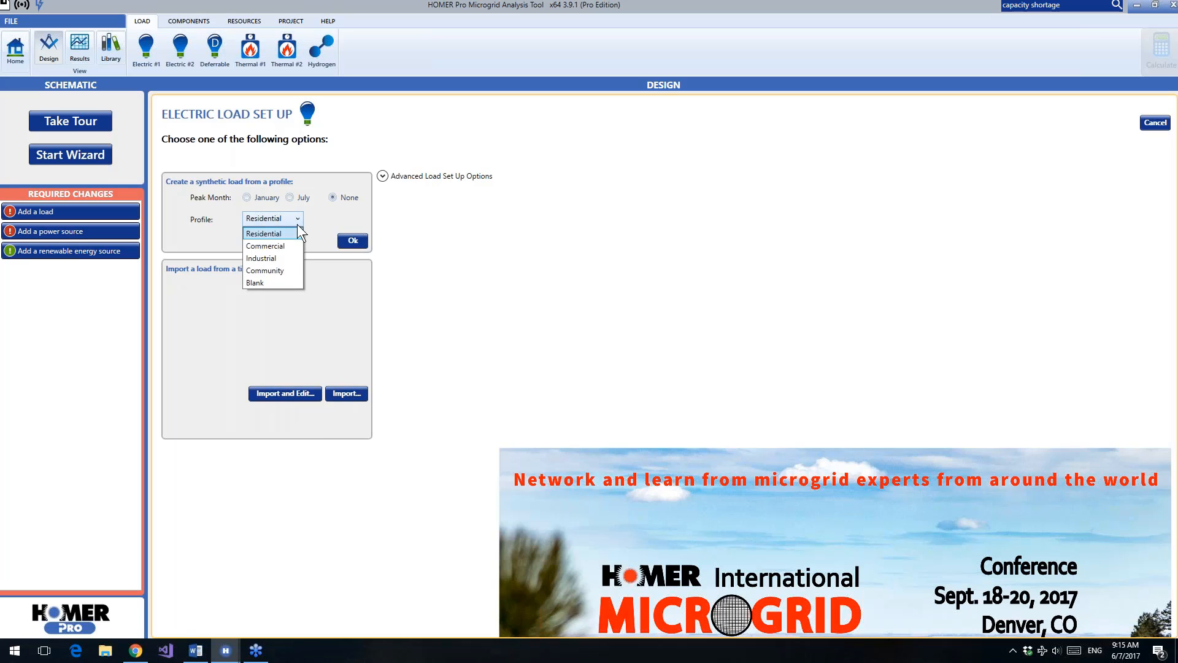
pyautogui.click(284, 270)
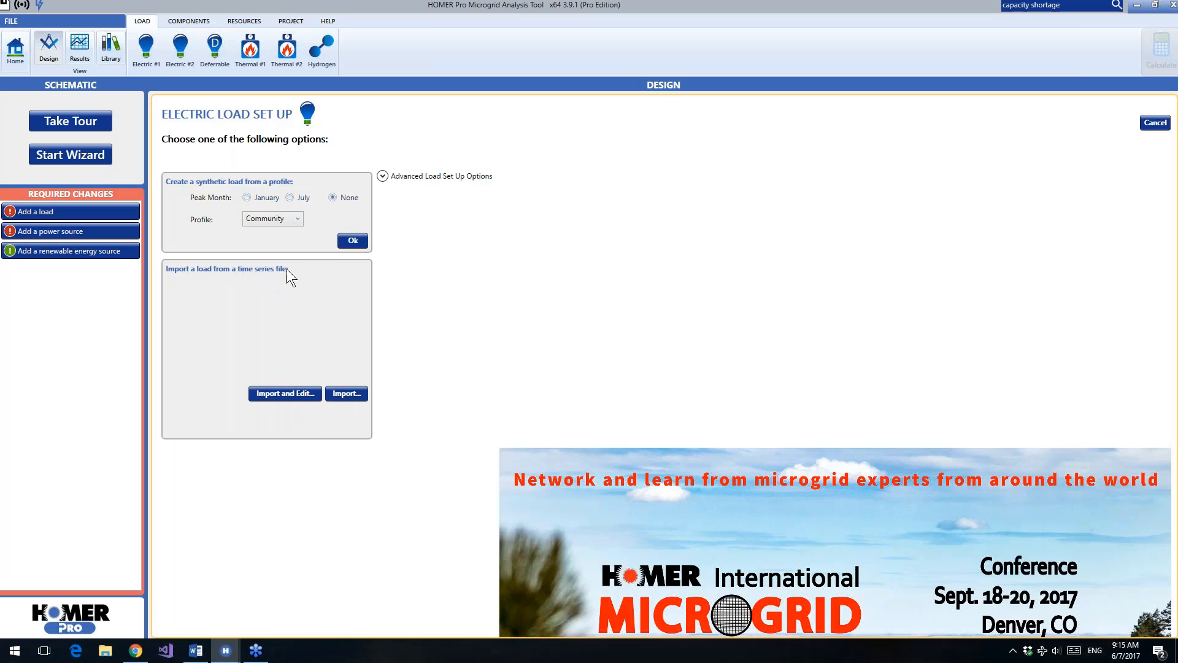
pyautogui.click(350, 241)
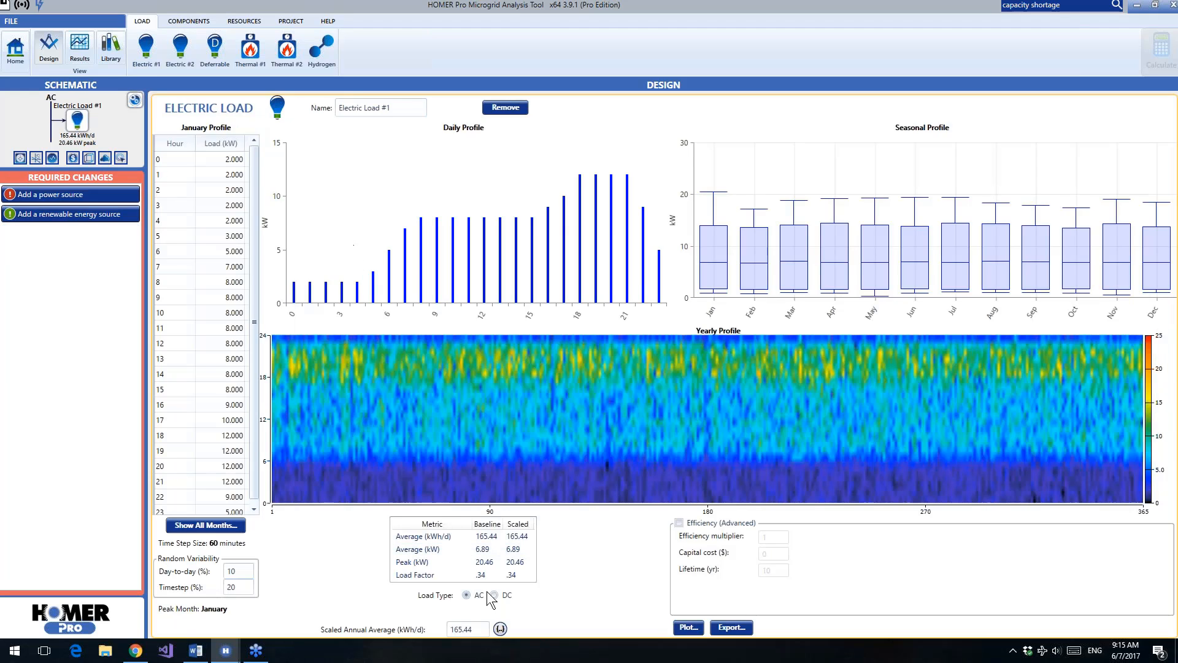
# Step: Set the scaled annual average of the electric load to 810 kWh/d
pyautogui.doubleClick(463, 623)
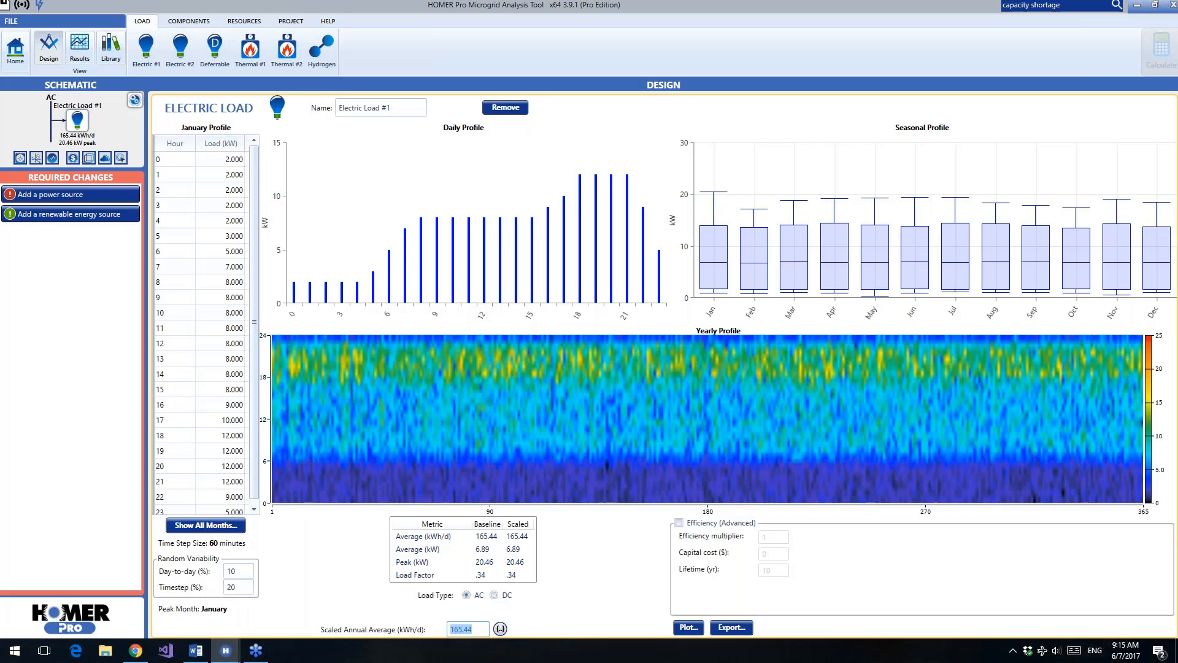
pyautogui.write('810')
pyautogui.press('Return')
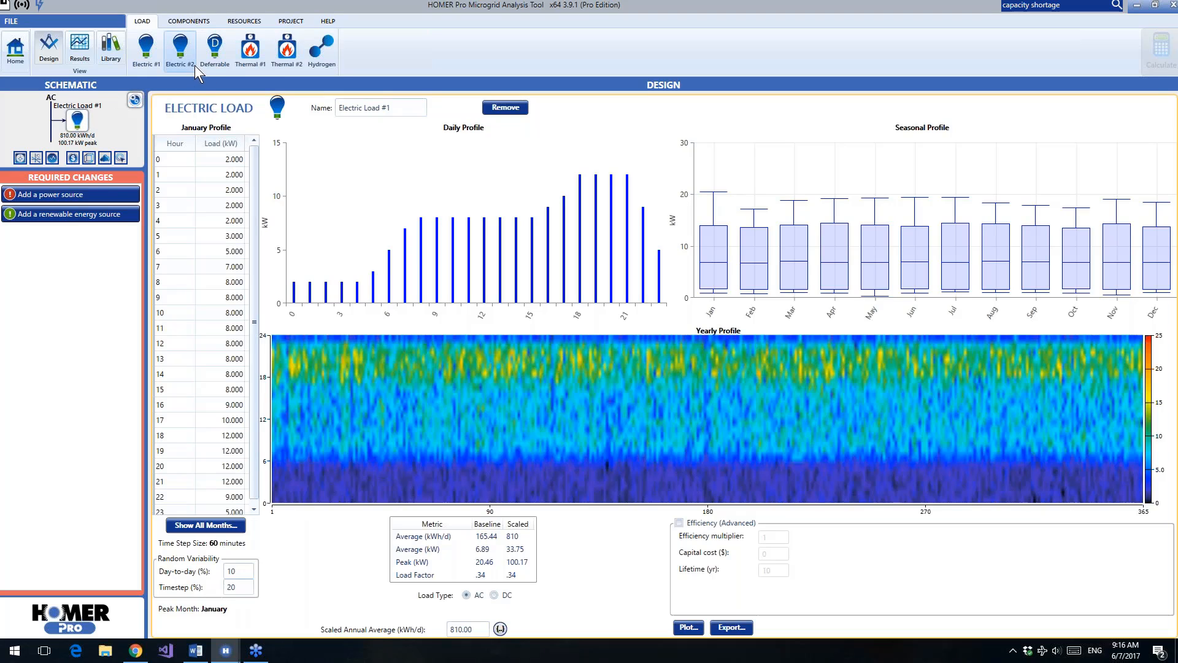
# Step: Add the Danvest 131kWe Low Load Hybrid generator to the system
pyautogui.click(189, 24)
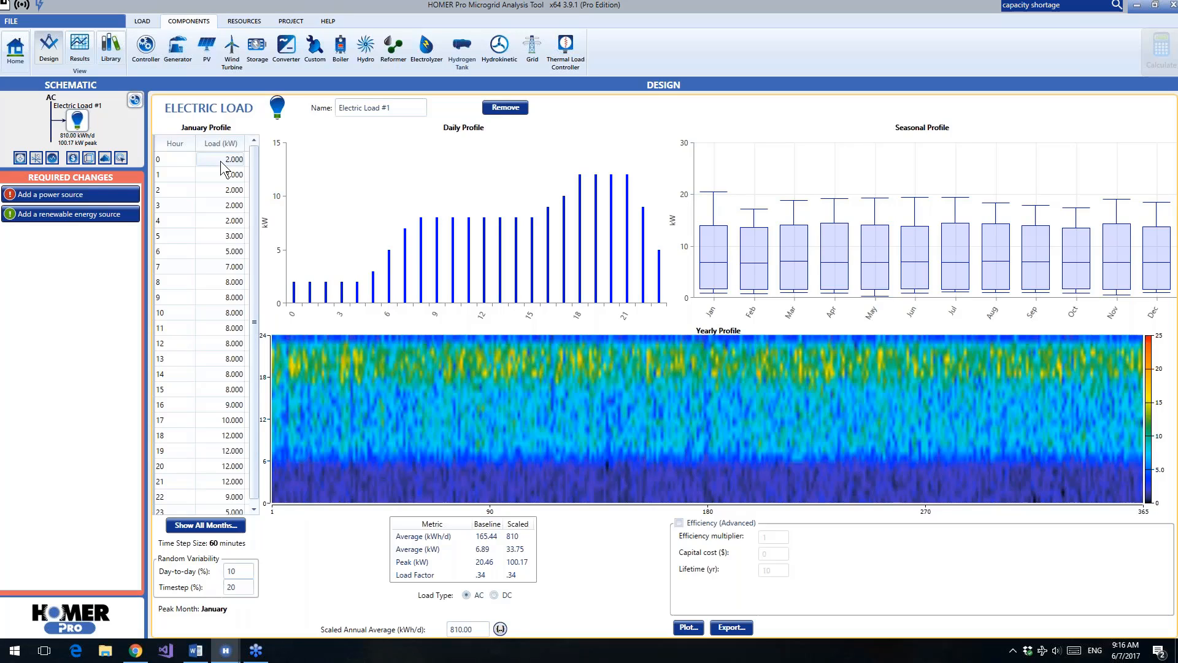
pyautogui.click(182, 48)
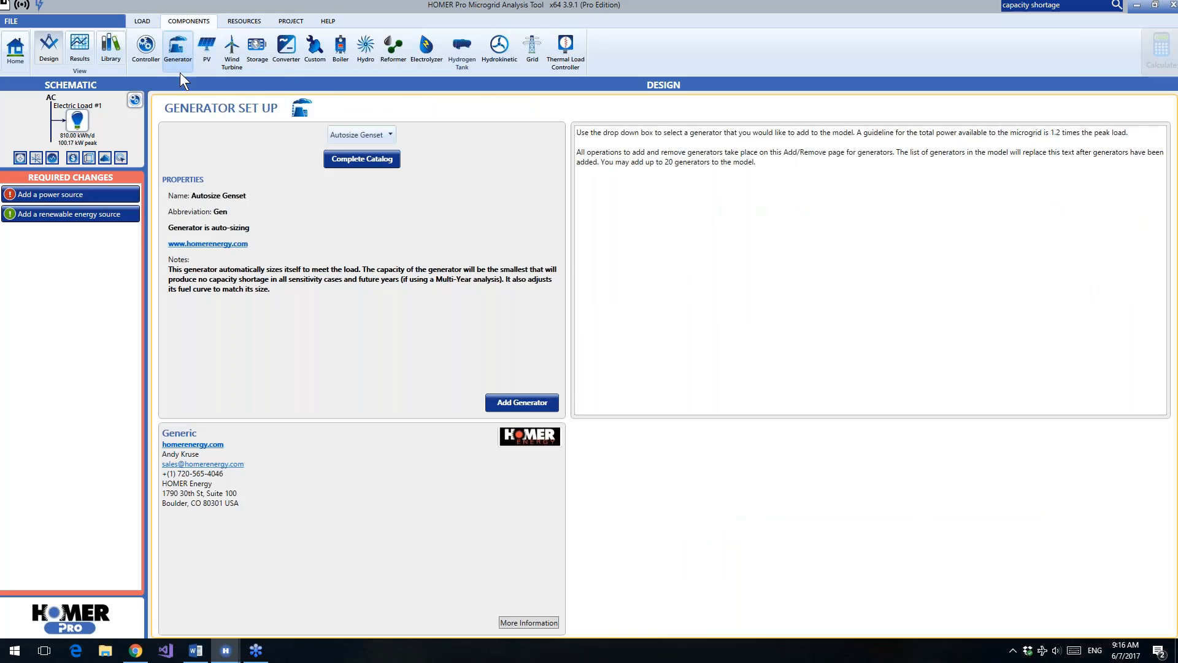
pyautogui.click(383, 135)
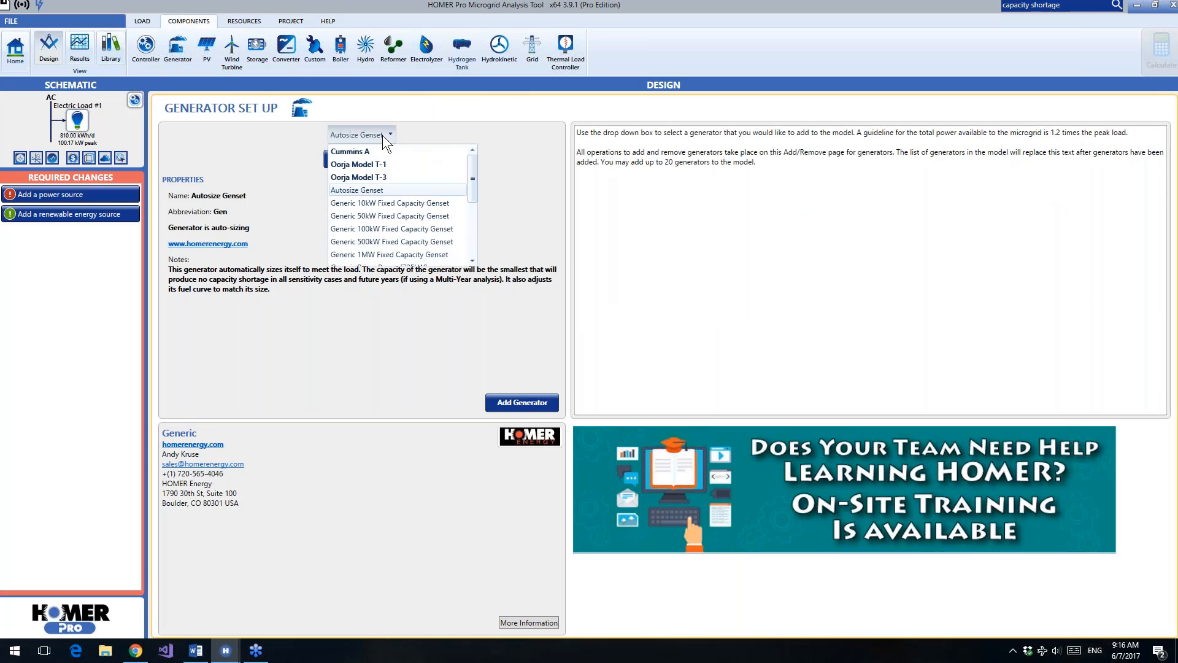
pyautogui.scroll(-3, 385, 184)
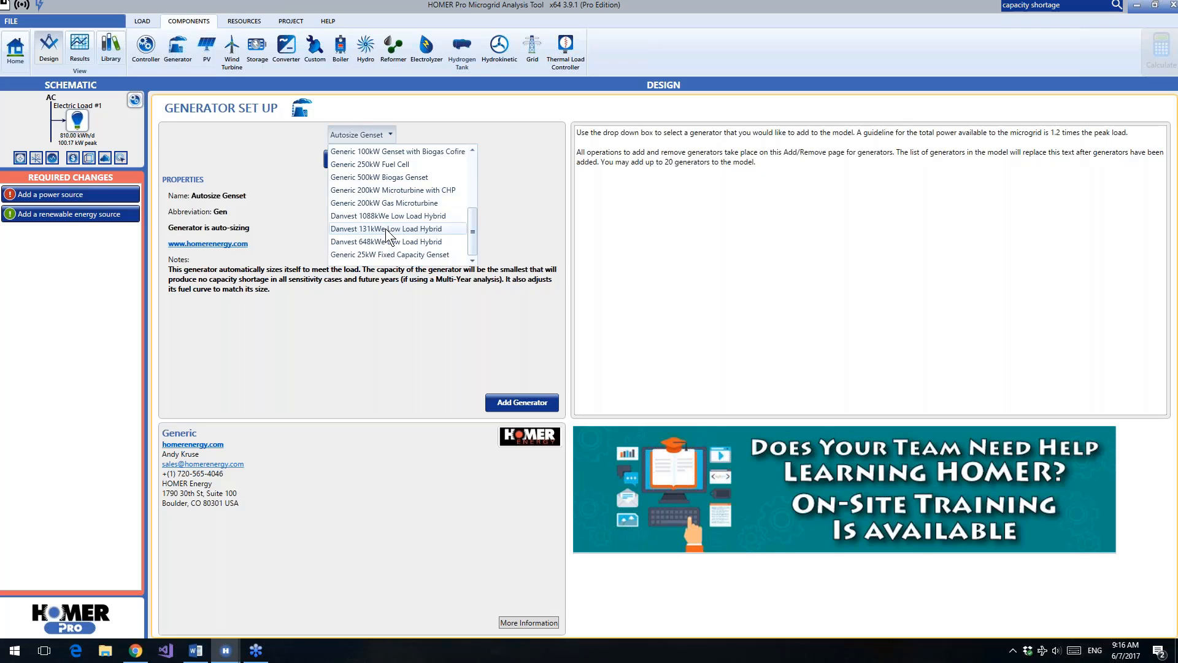
pyautogui.click(387, 228)
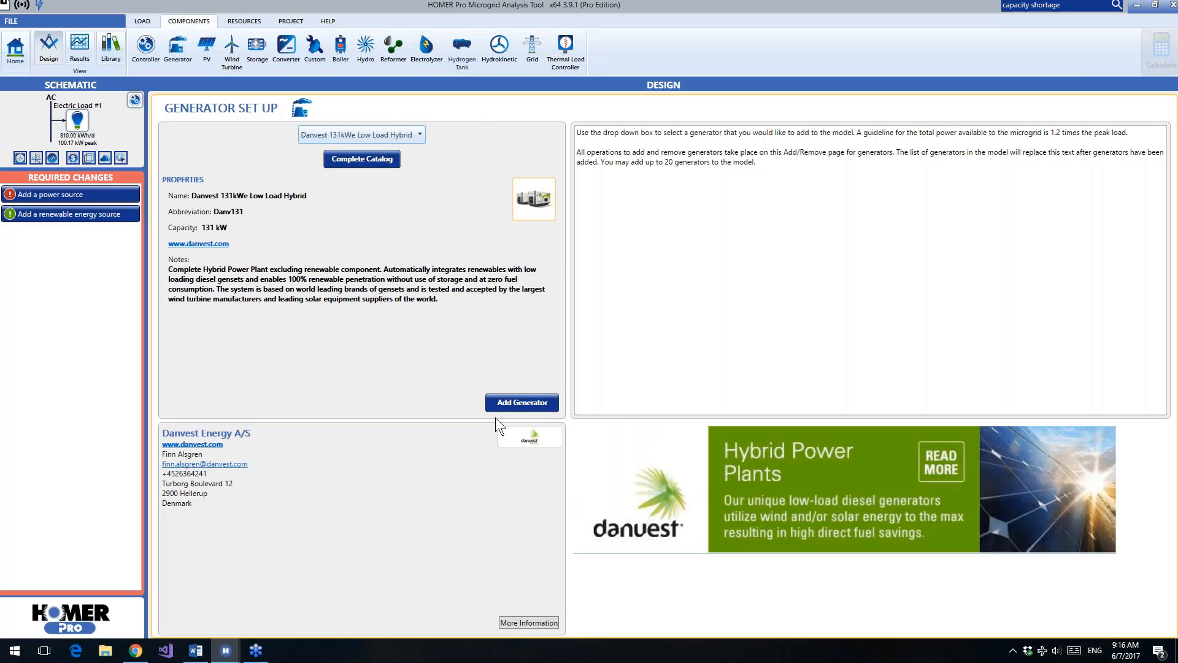
pyautogui.click(529, 403)
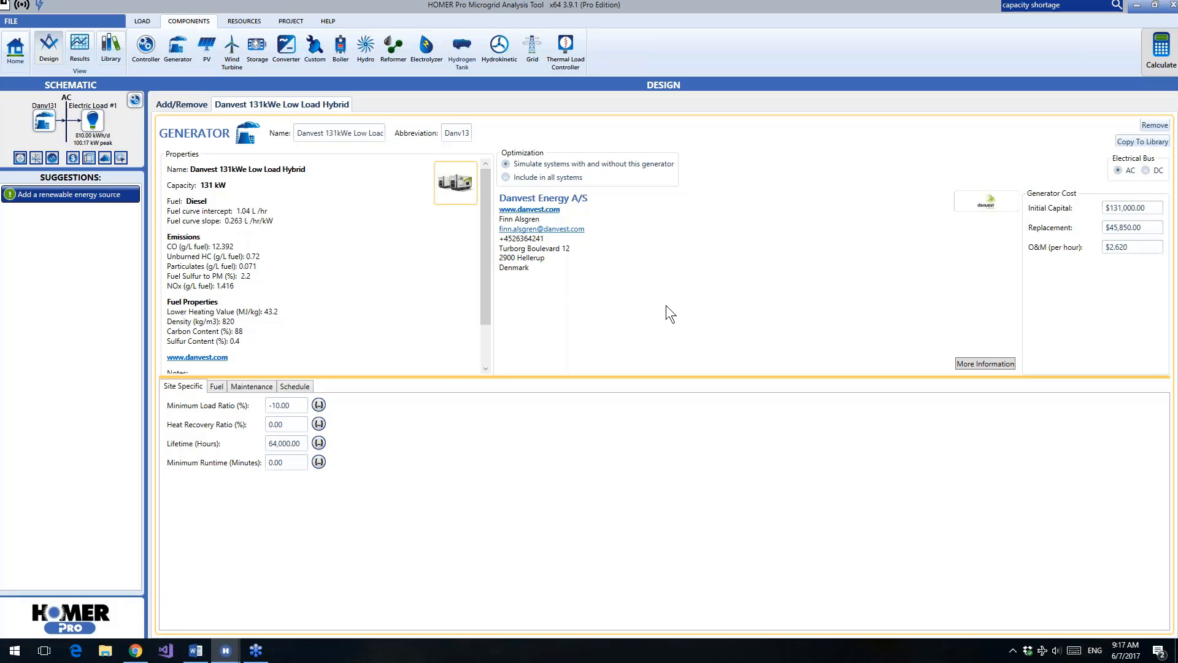
# Step: Add 1.5 $/L as a second sensitivity value for the generator's diesel fuel price
pyautogui.click(217, 386)
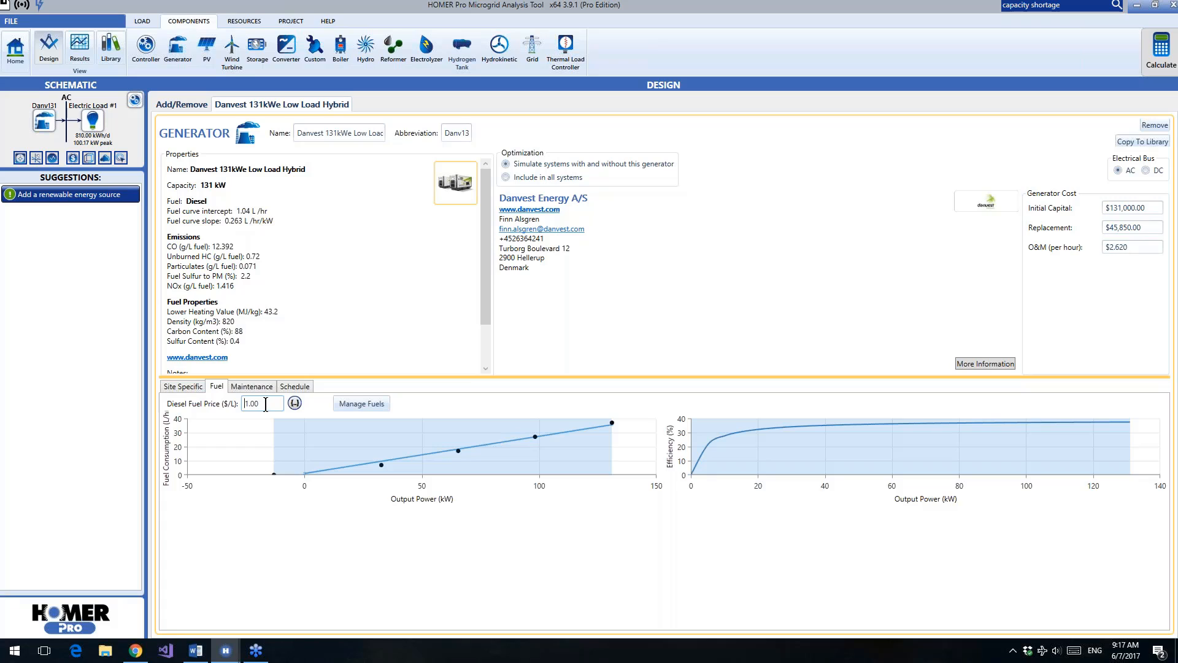
pyautogui.click(295, 405)
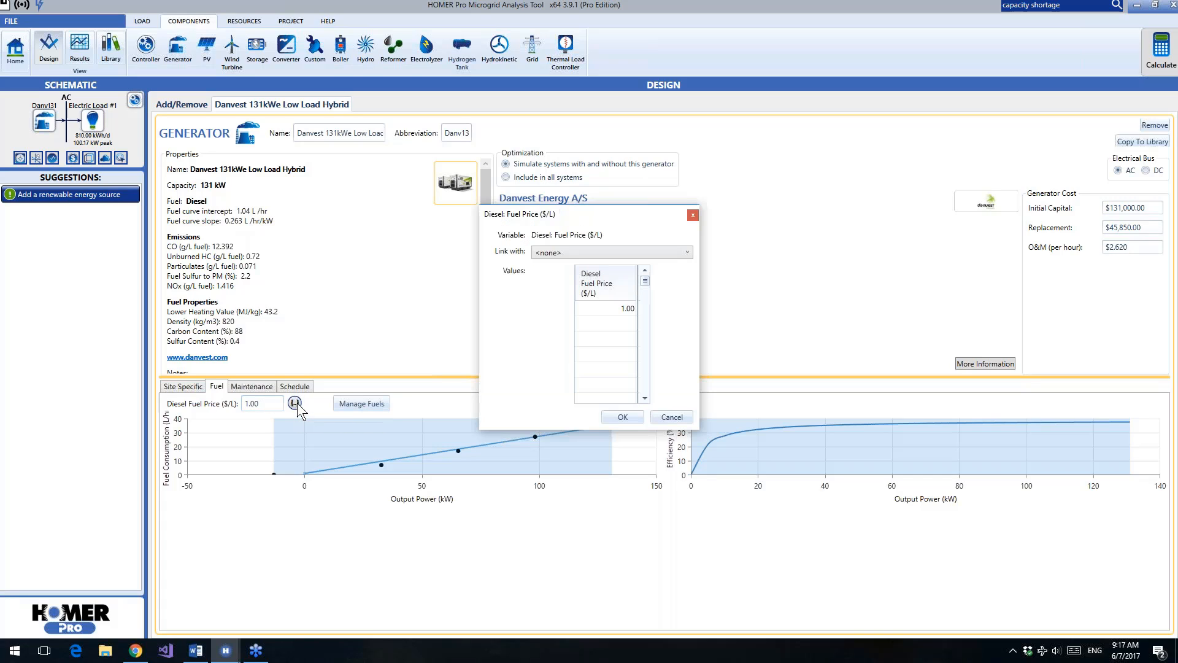
pyautogui.click(613, 324)
pyautogui.write('1.5')
pyautogui.click(626, 323)
pyautogui.click(631, 417)
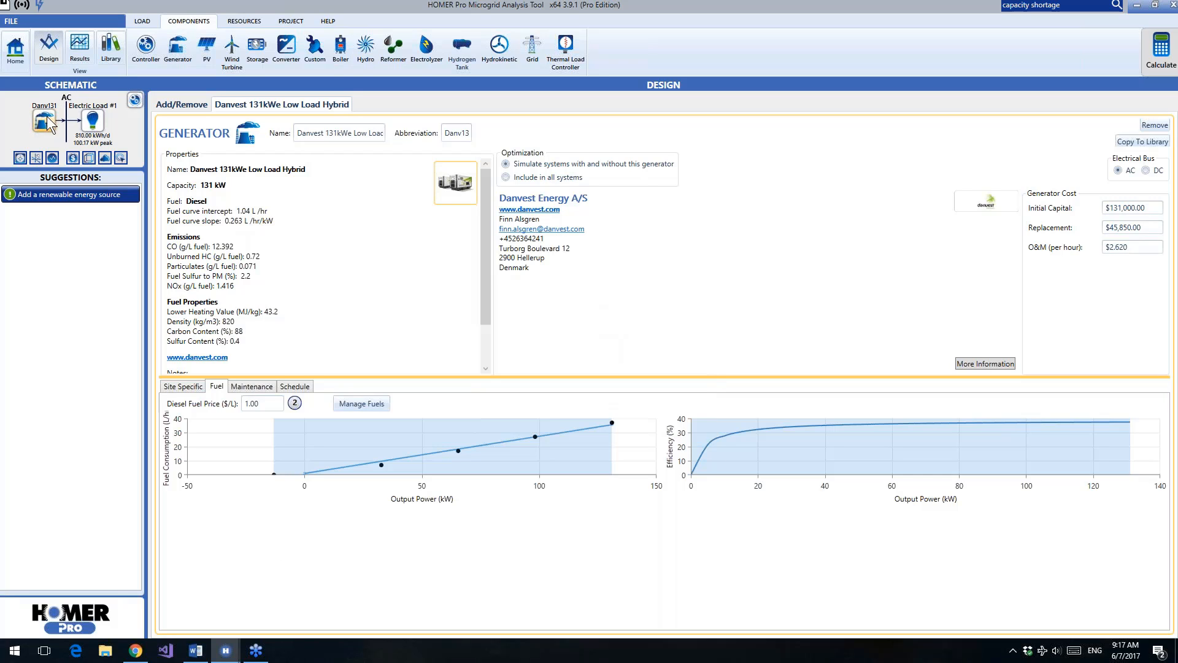
# Step: Add the CanadianSolar Dymond CS6K-285M-FG PV component to the system and show its settings
pyautogui.click(206, 46)
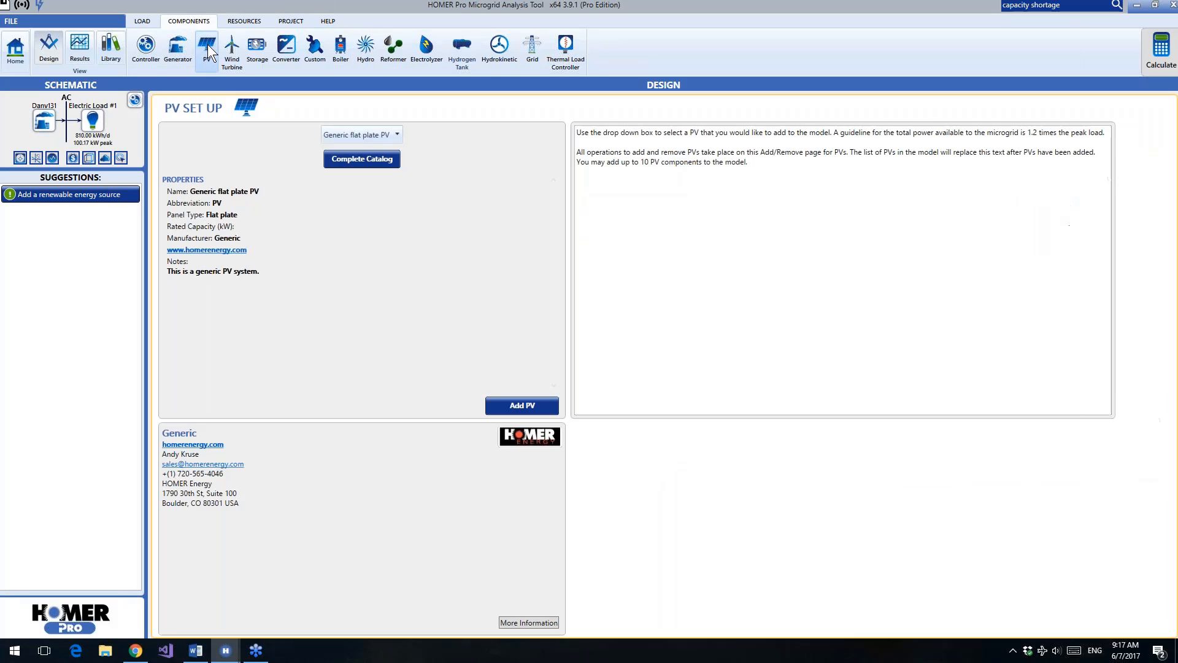
pyautogui.click(398, 134)
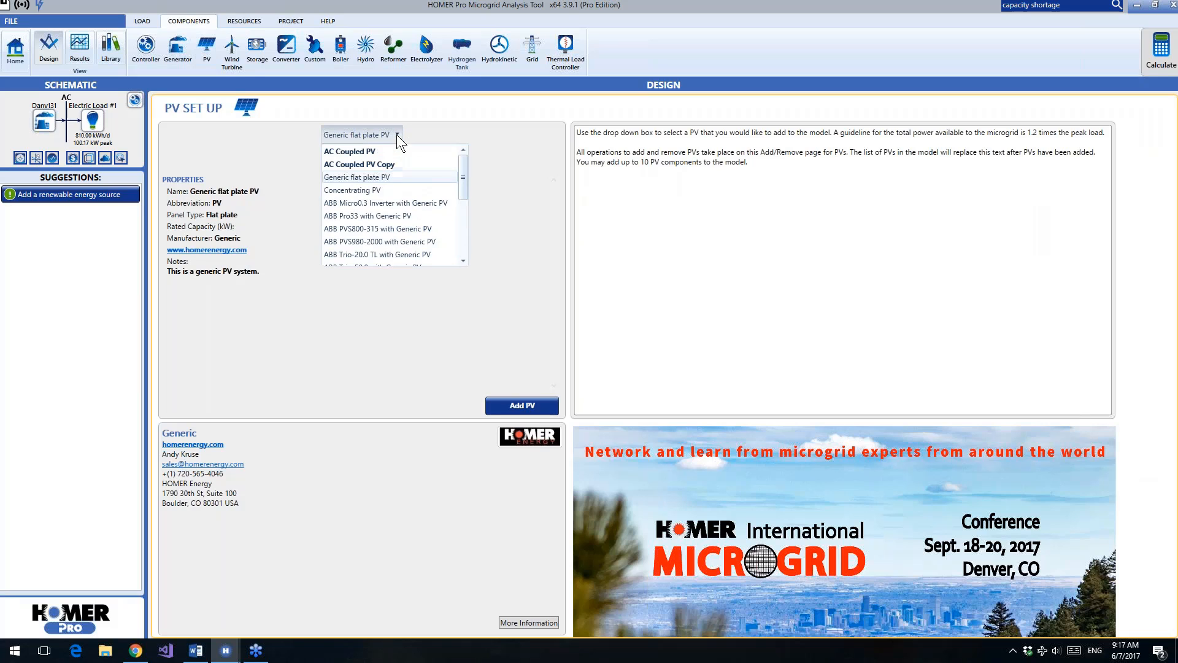
pyautogui.scroll(-5, 394, 207)
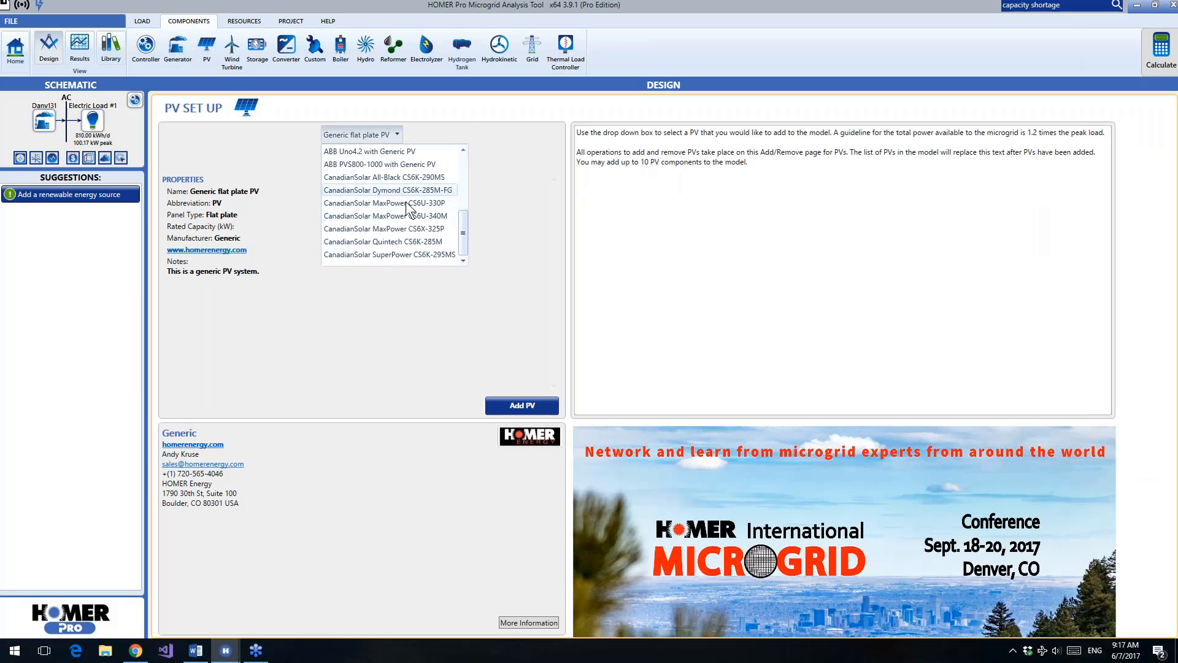
pyautogui.click(491, 368)
pyautogui.click(513, 407)
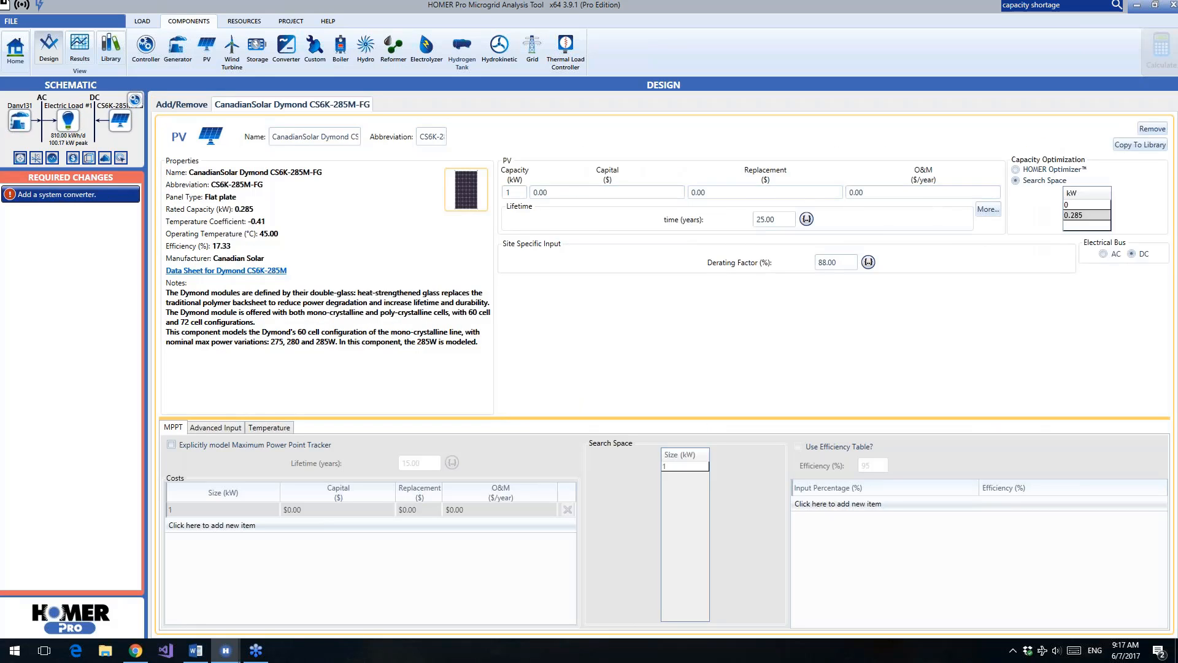
pyautogui.click(167, 104)
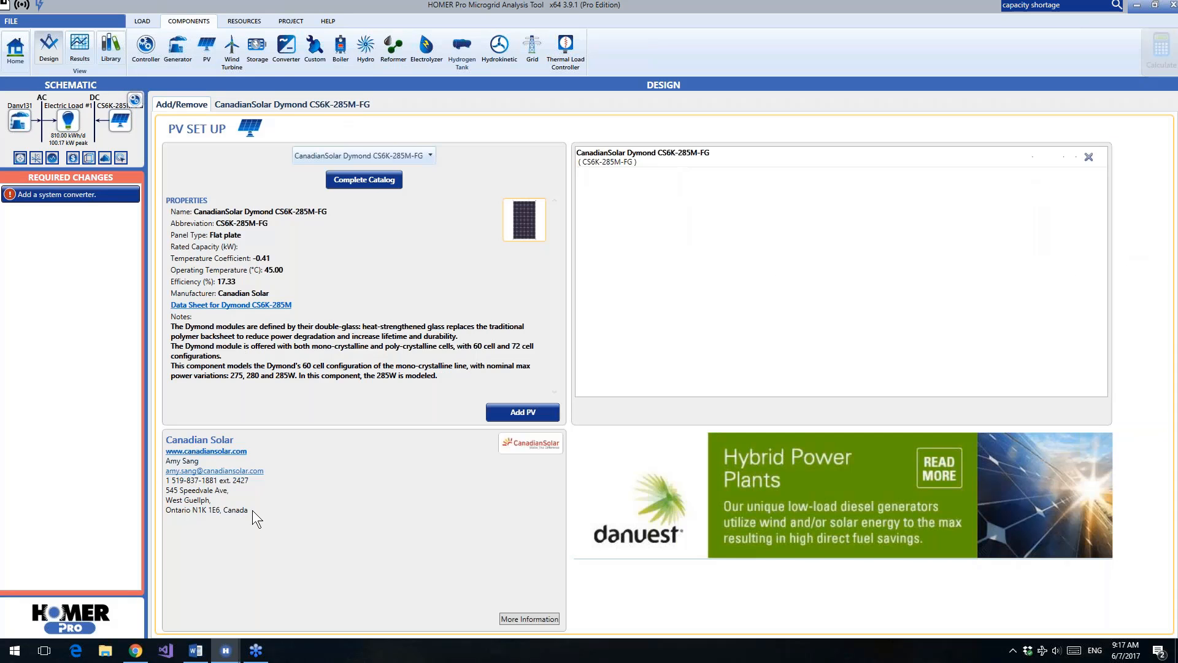
pyautogui.click(279, 97)
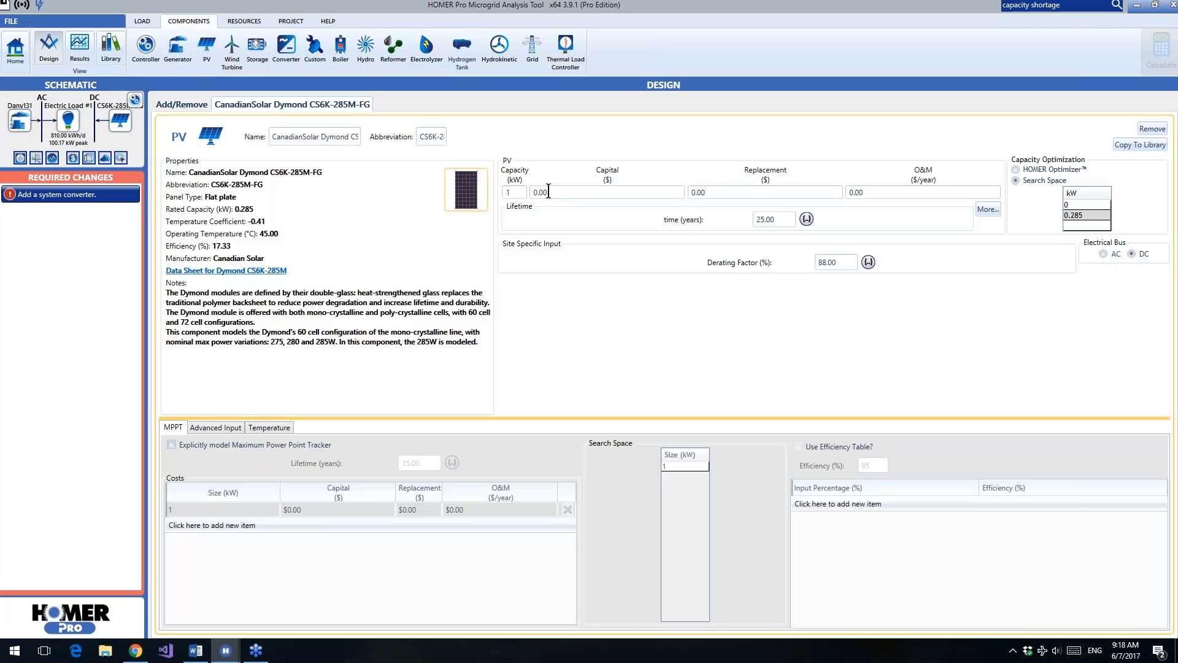
# Step: Set the PV's capital and replacement costs to $2,000 per kW and have its capacity sized by the HOMER Optimizer
pyautogui.moveTo(551, 192)
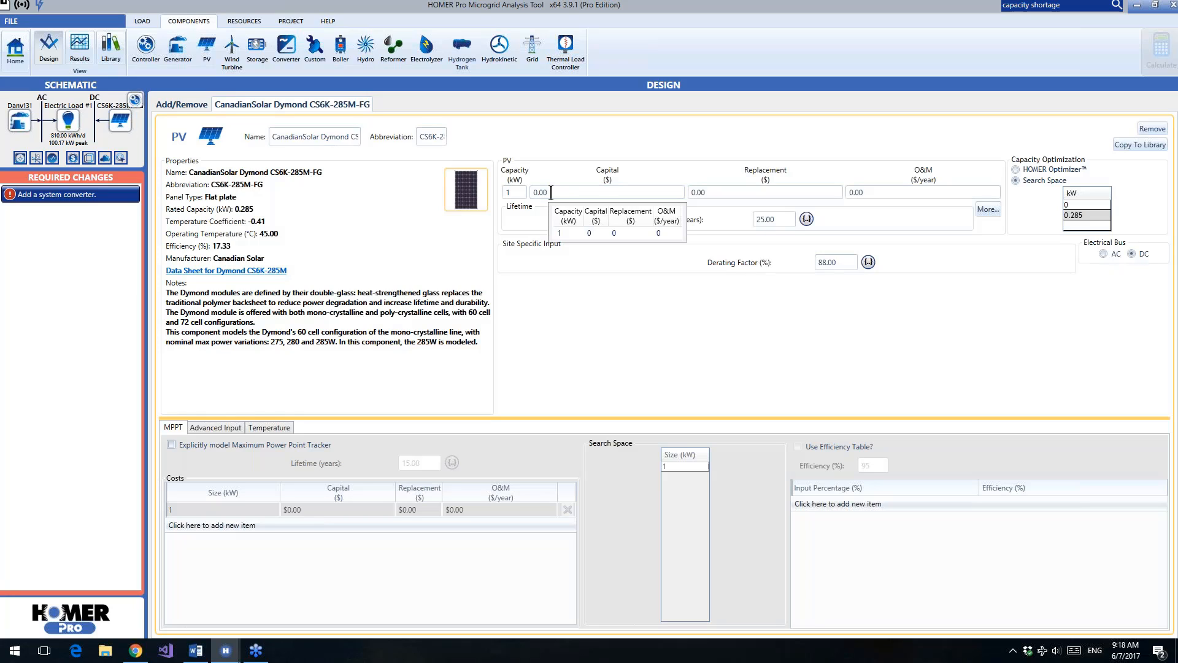
pyautogui.click(551, 192)
pyautogui.write('2')
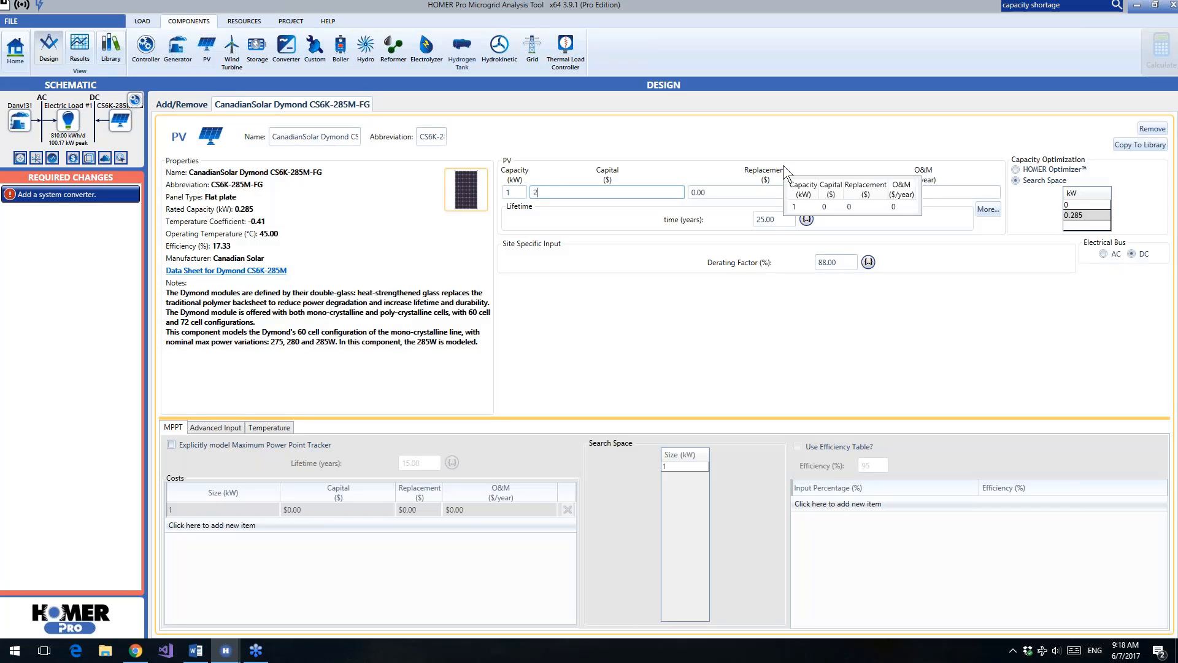
pyautogui.write('000')
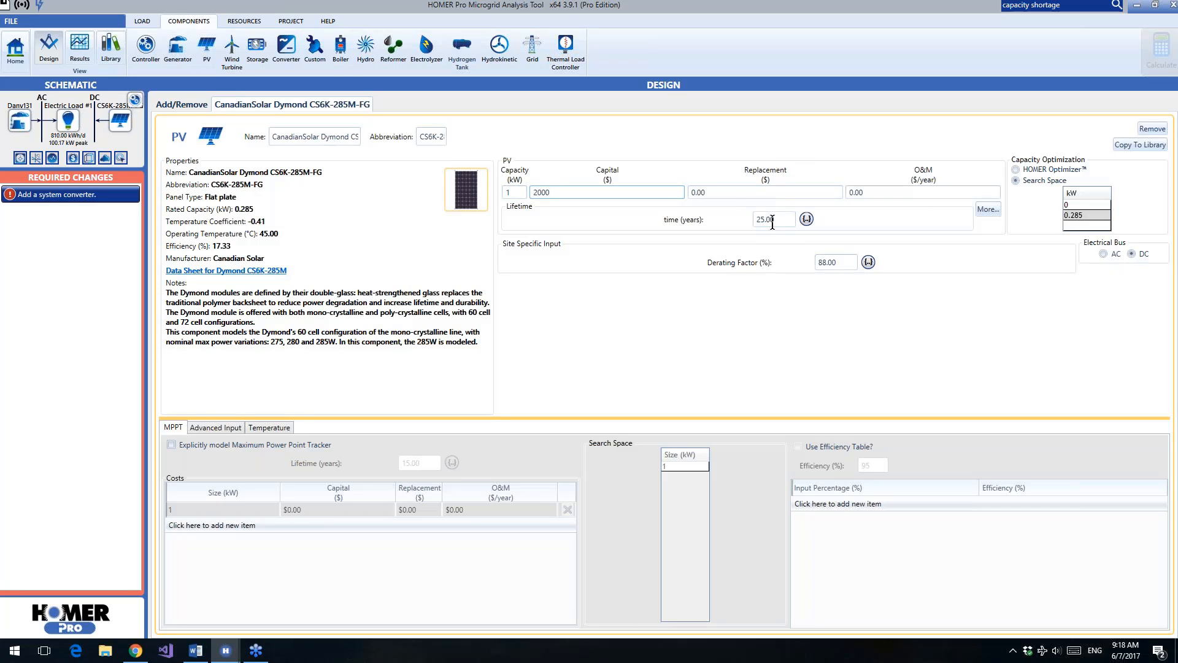
pyautogui.press('Tab')
pyautogui.write('2000')
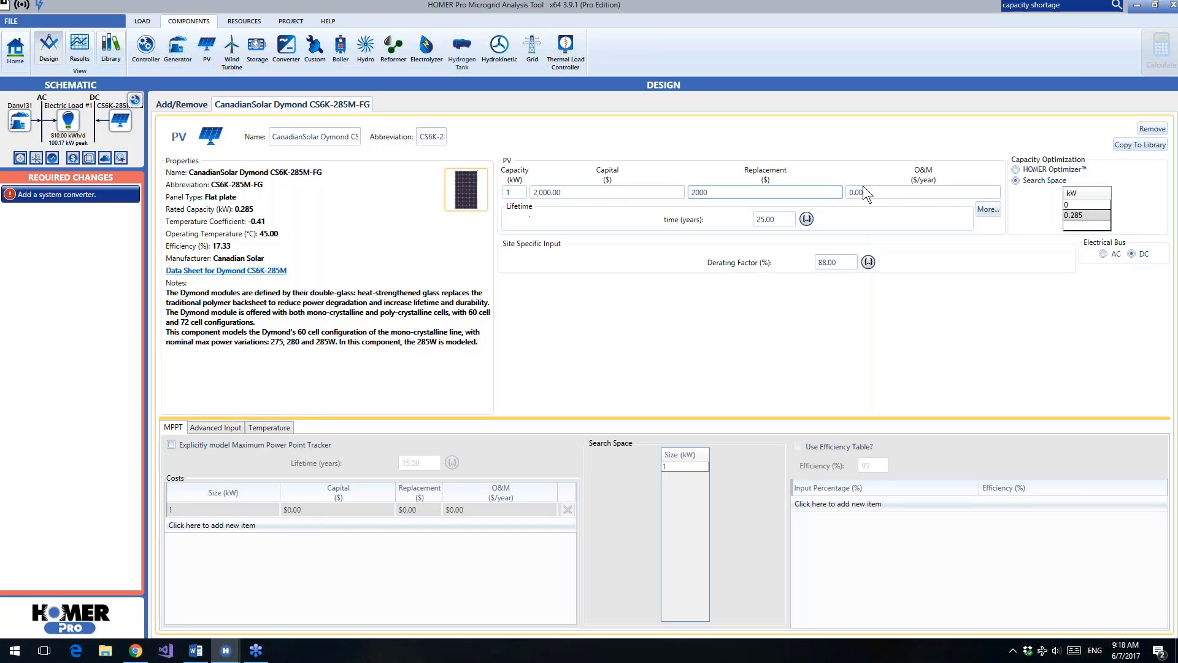
pyautogui.click(1016, 170)
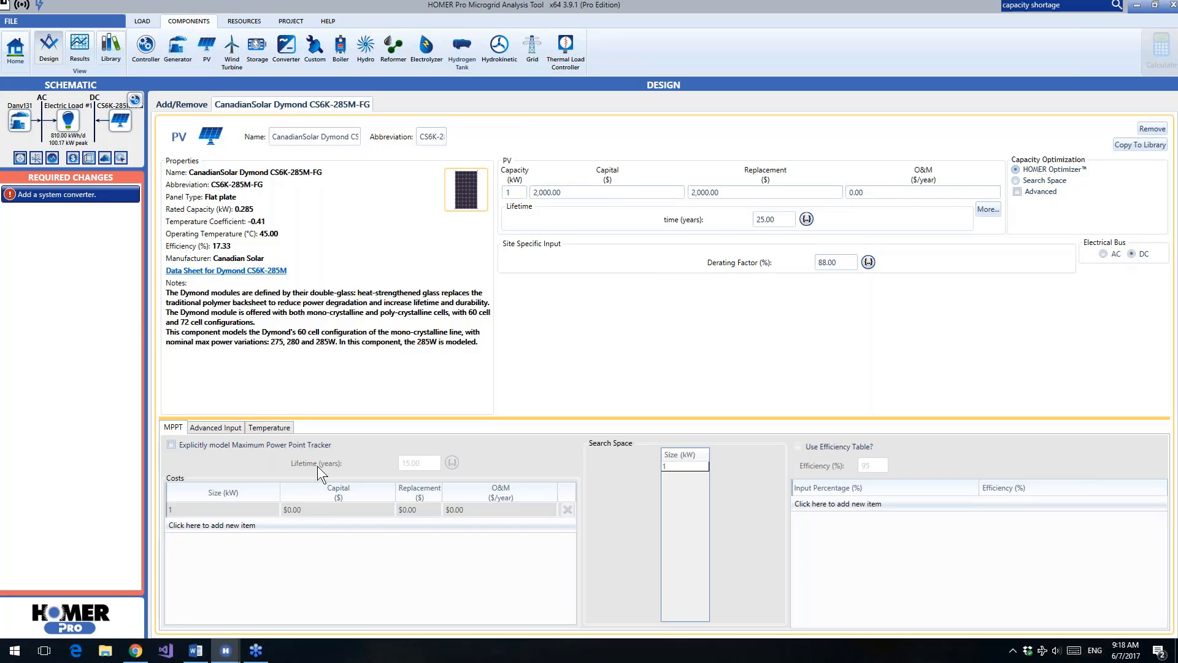
# Step: Add the Saft Intensium Max plus 20M ESSU battery and have its quantity sized by the HOMER Optimizer
pyautogui.click(259, 48)
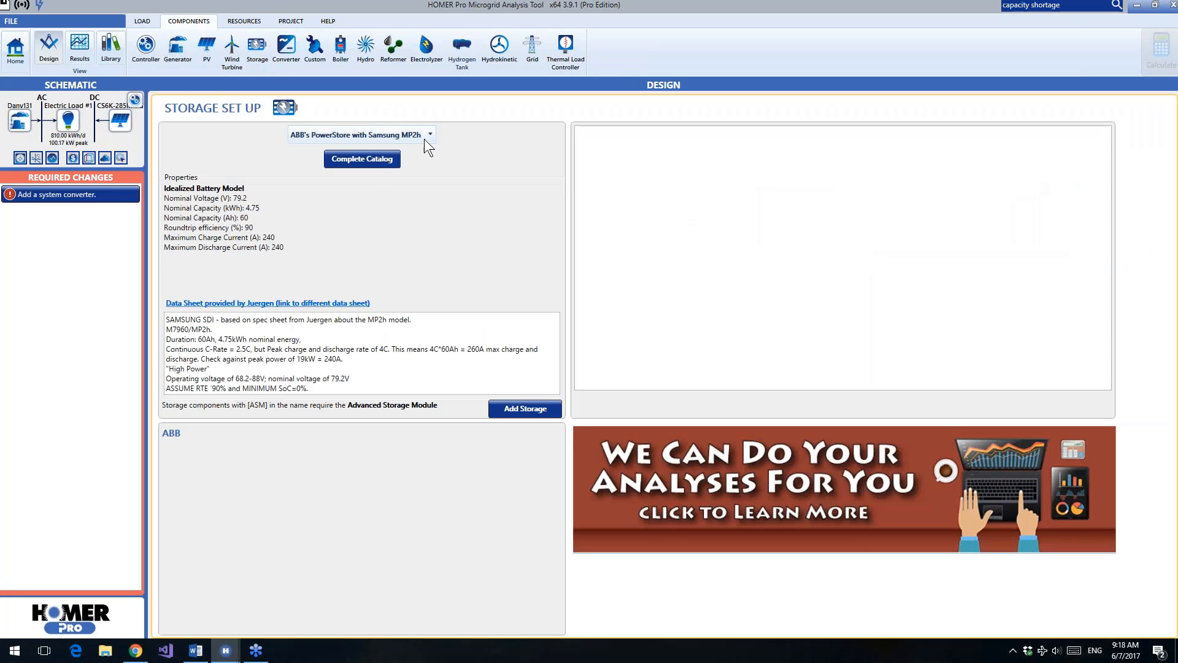
pyautogui.click(423, 136)
pyautogui.scroll(-10, 363, 200)
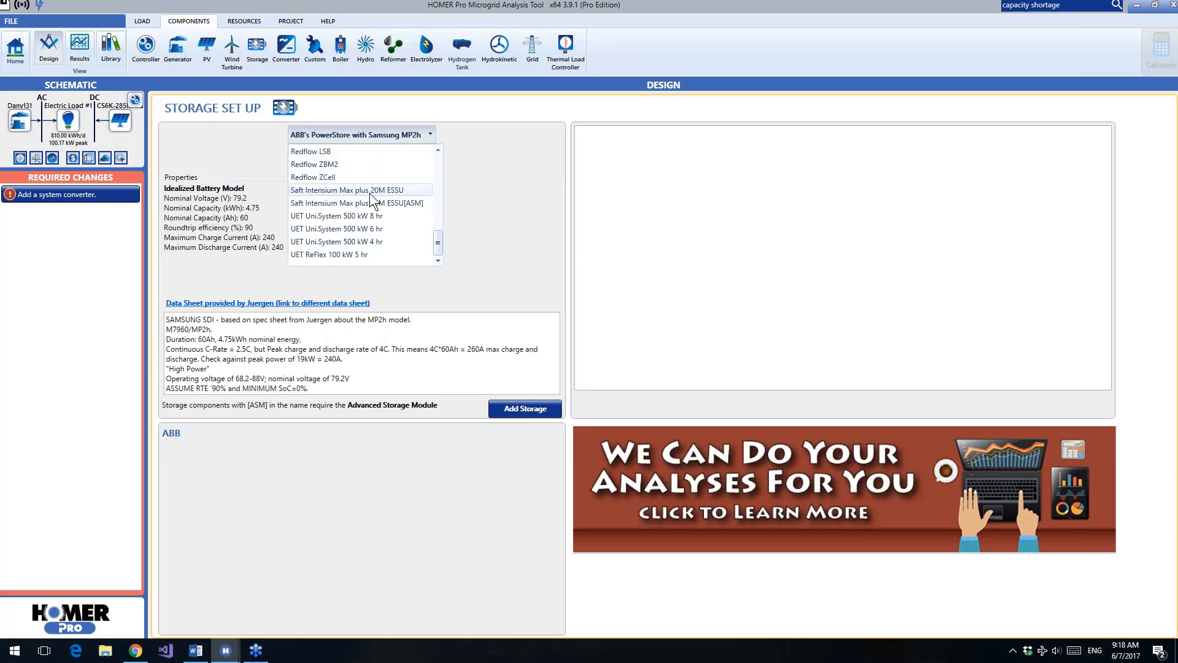
pyautogui.click(371, 190)
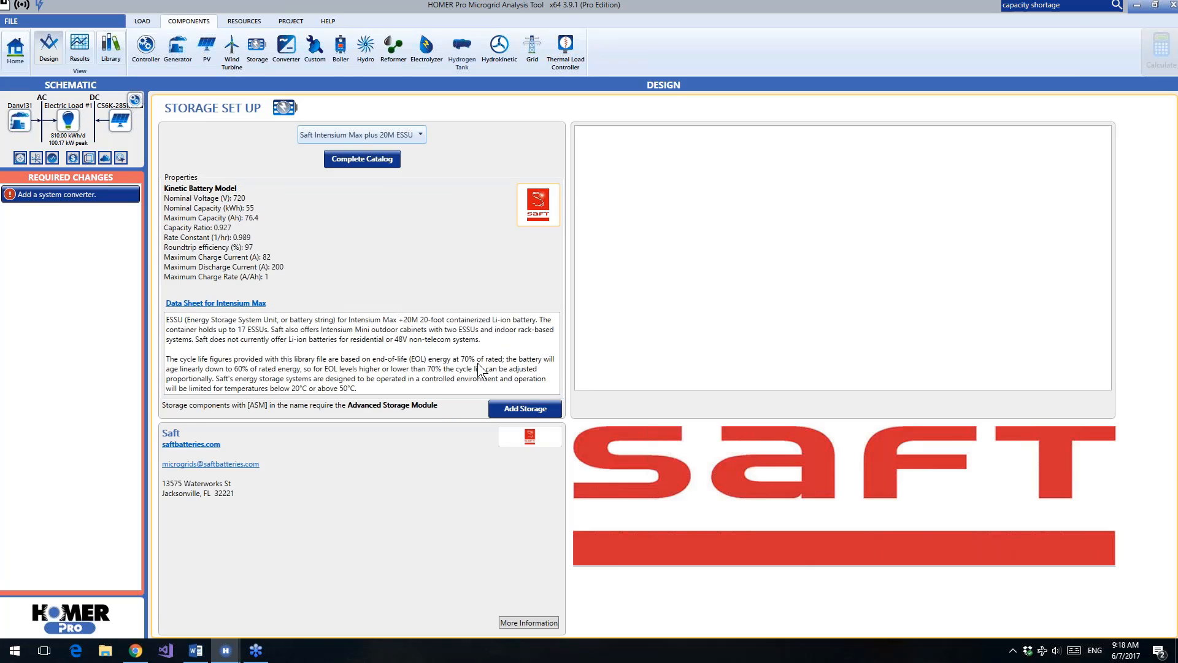
pyautogui.click(528, 407)
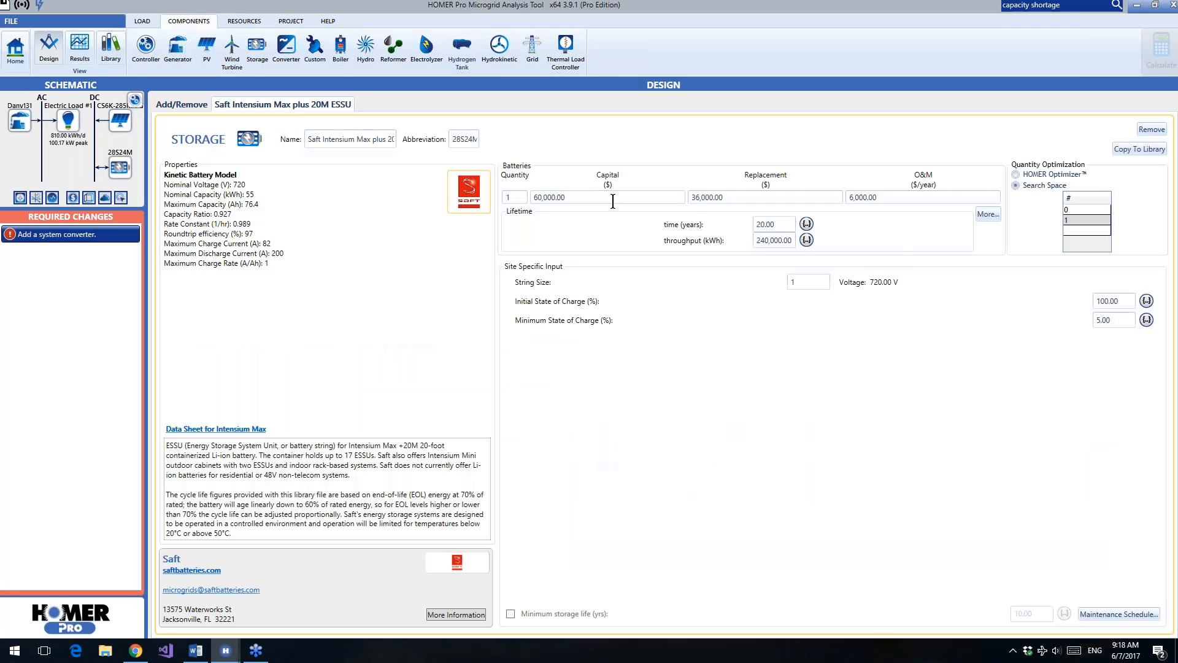
pyautogui.click(1016, 174)
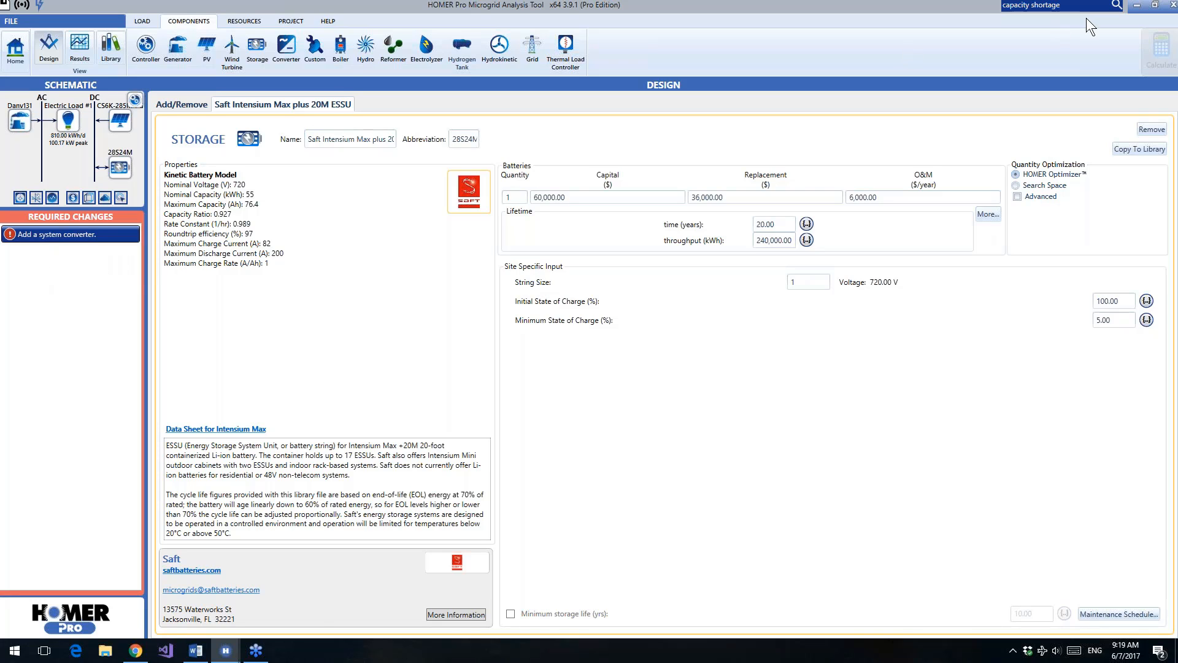
pyautogui.moveTo(1060, 6); pyautogui.dragTo(1004, 6)
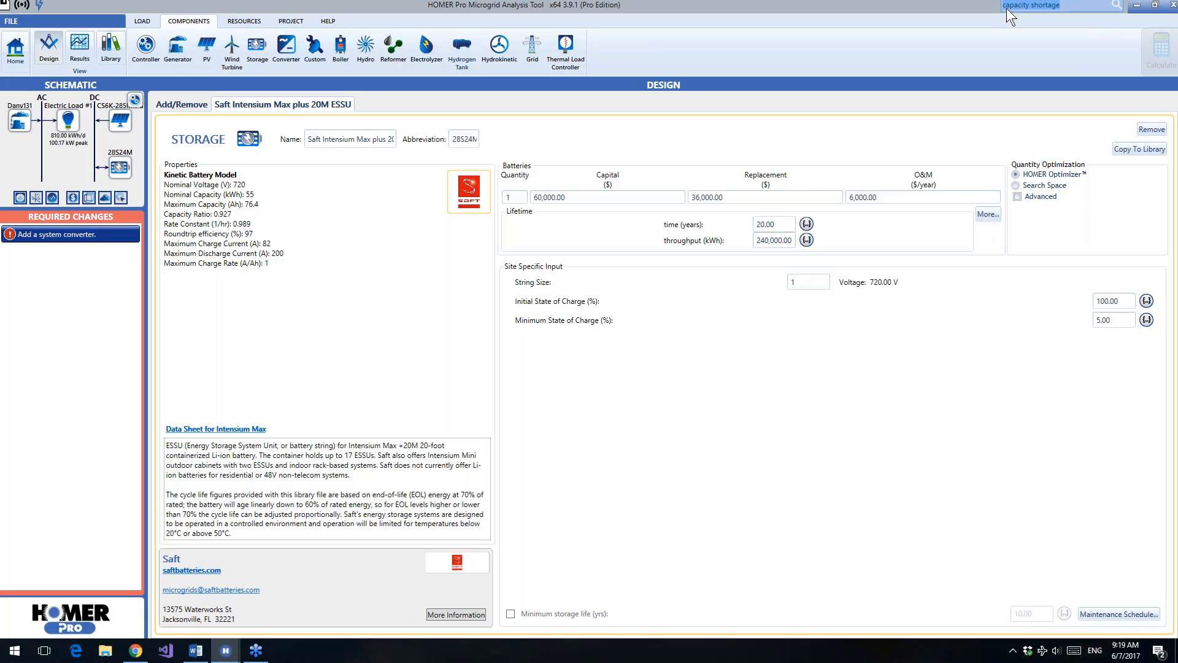
# Step: Add a converter, replace it with the Leonics MTP-413F 25kW from the library, and size its capacity with the HOMER Optimizer
pyautogui.click(288, 47)
pyautogui.click(248, 156)
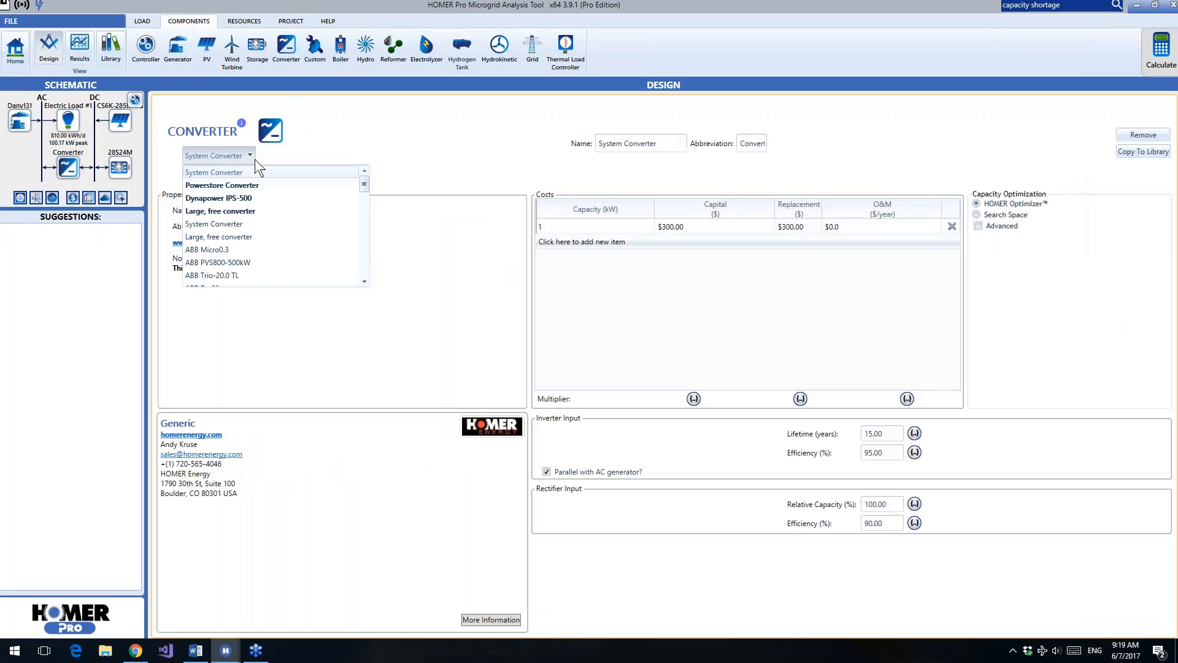
pyautogui.scroll(-20, 254, 261)
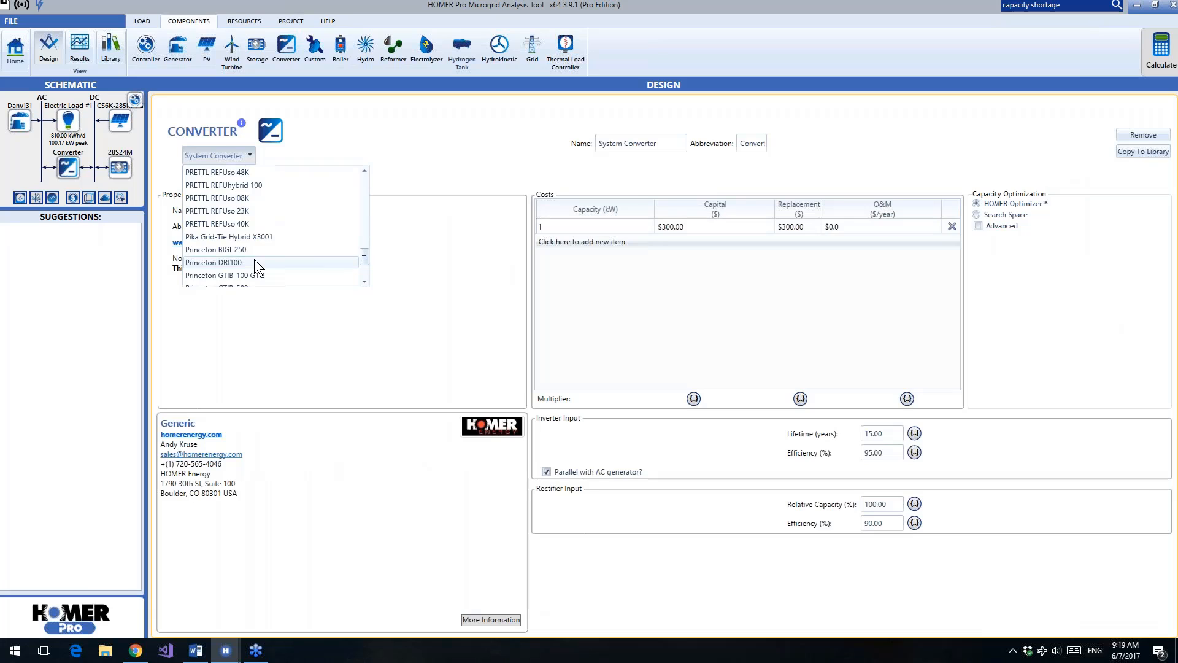
pyautogui.scroll(4, 254, 259)
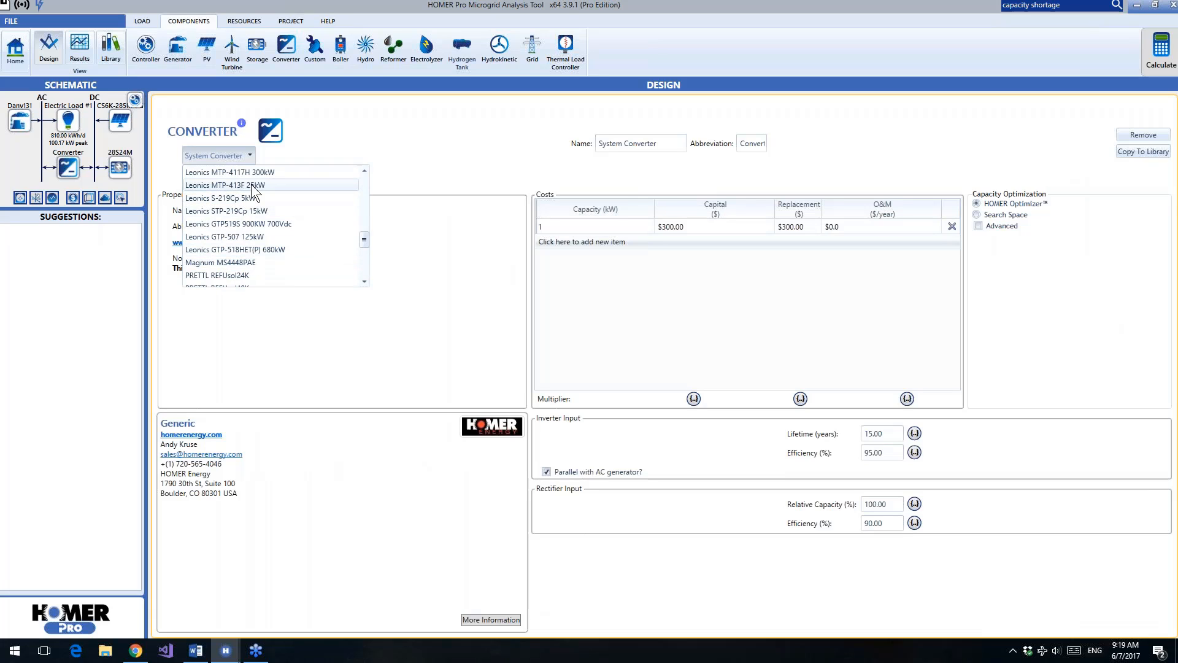
pyautogui.click(252, 184)
pyautogui.click(613, 364)
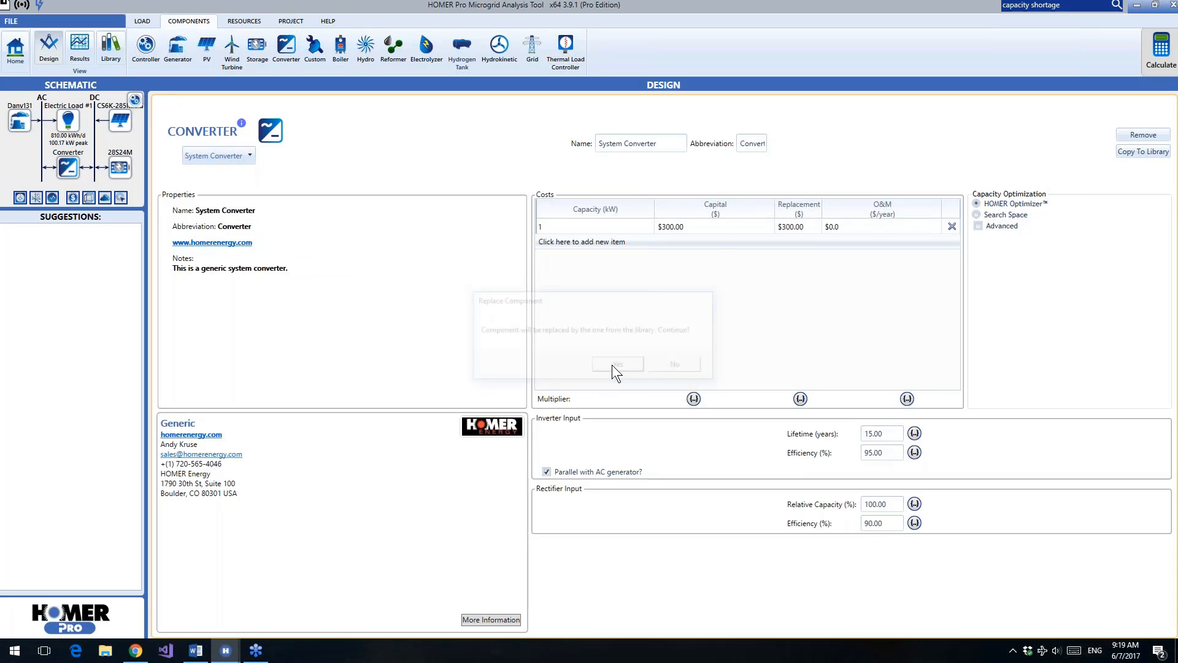
pyautogui.click(978, 203)
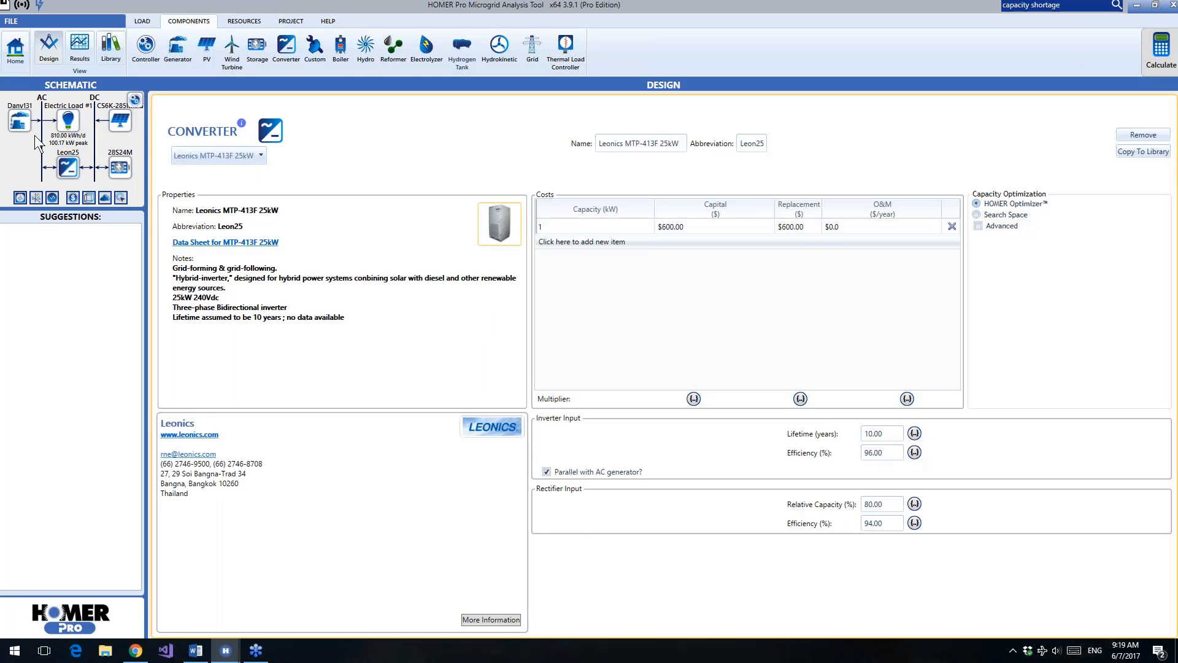
# Step: Add the grid to the system, view the real time rates option, and set the grid to scheduled rates
pyautogui.click(533, 57)
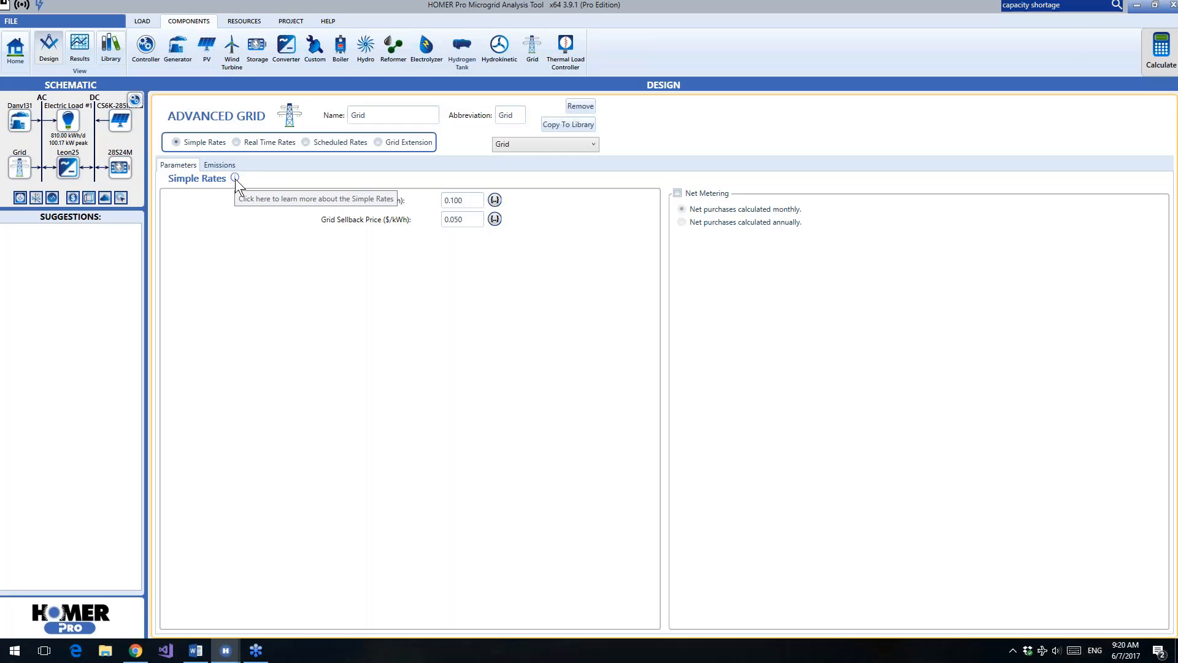
pyautogui.click(236, 143)
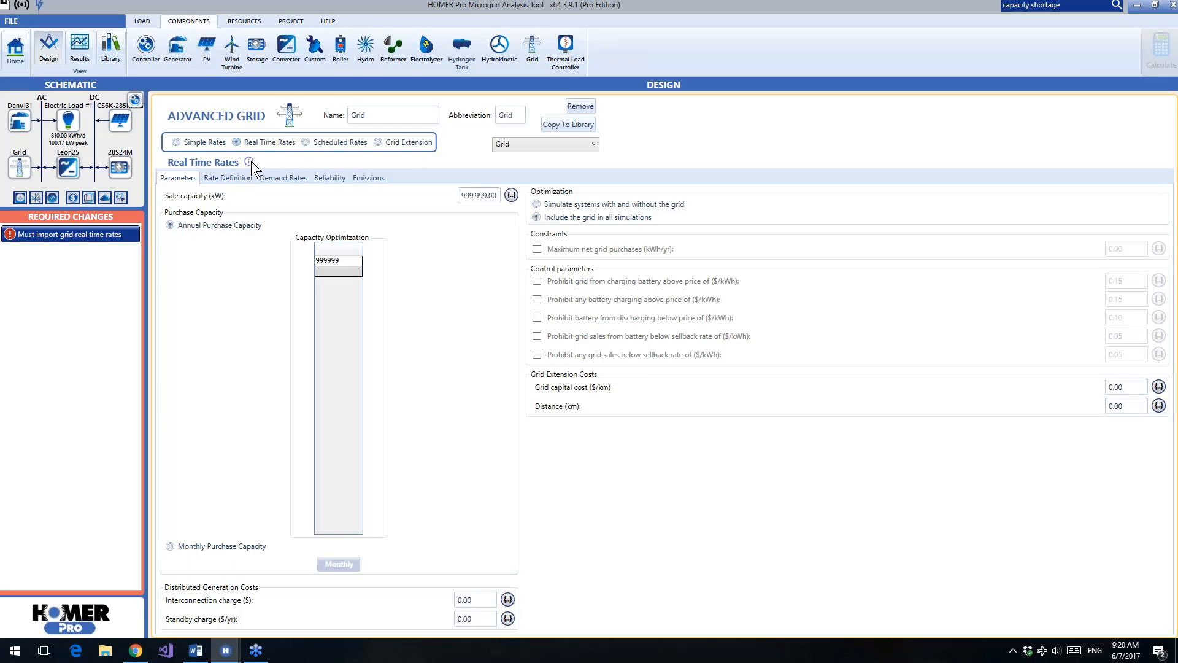
pyautogui.click(306, 142)
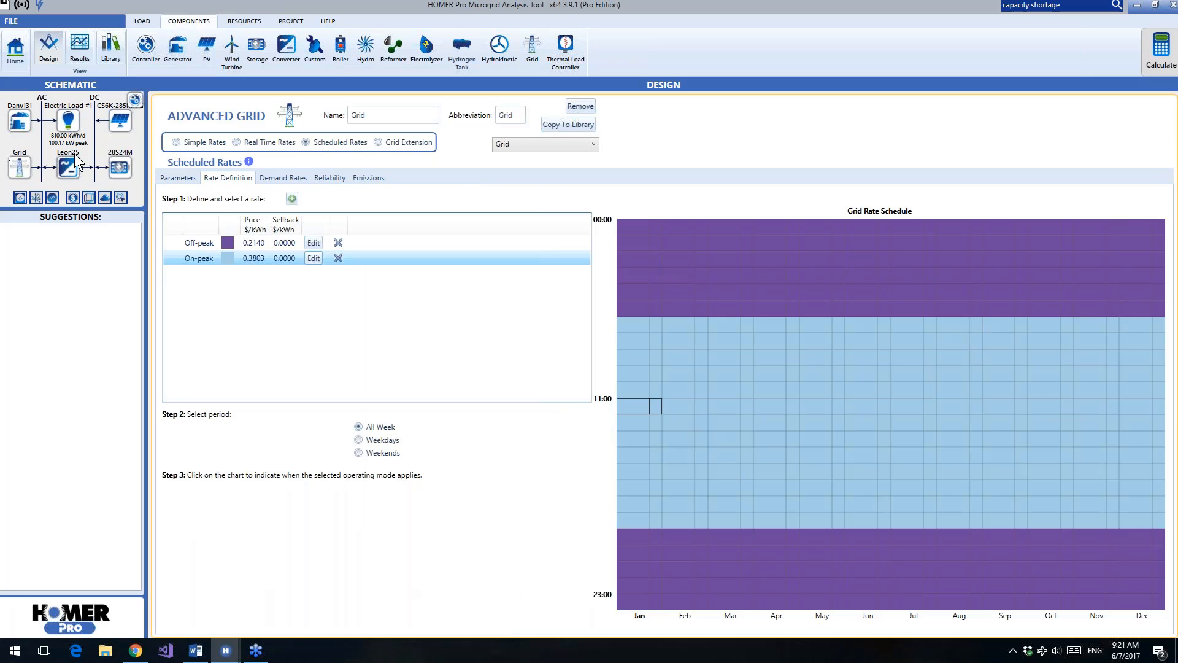
# Step: Calculate the model and compare the optimization results of the 1.00 and 1.50 $/L diesel price cases
pyautogui.click(1151, 56)
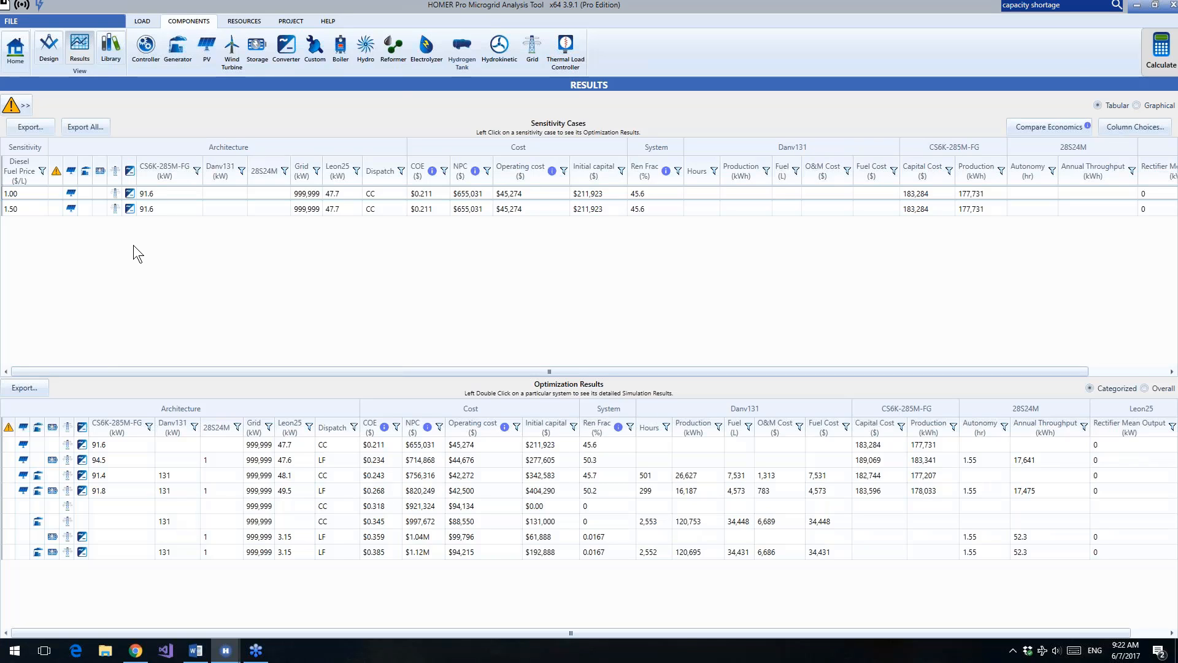
pyautogui.click(27, 193)
pyautogui.click(29, 209)
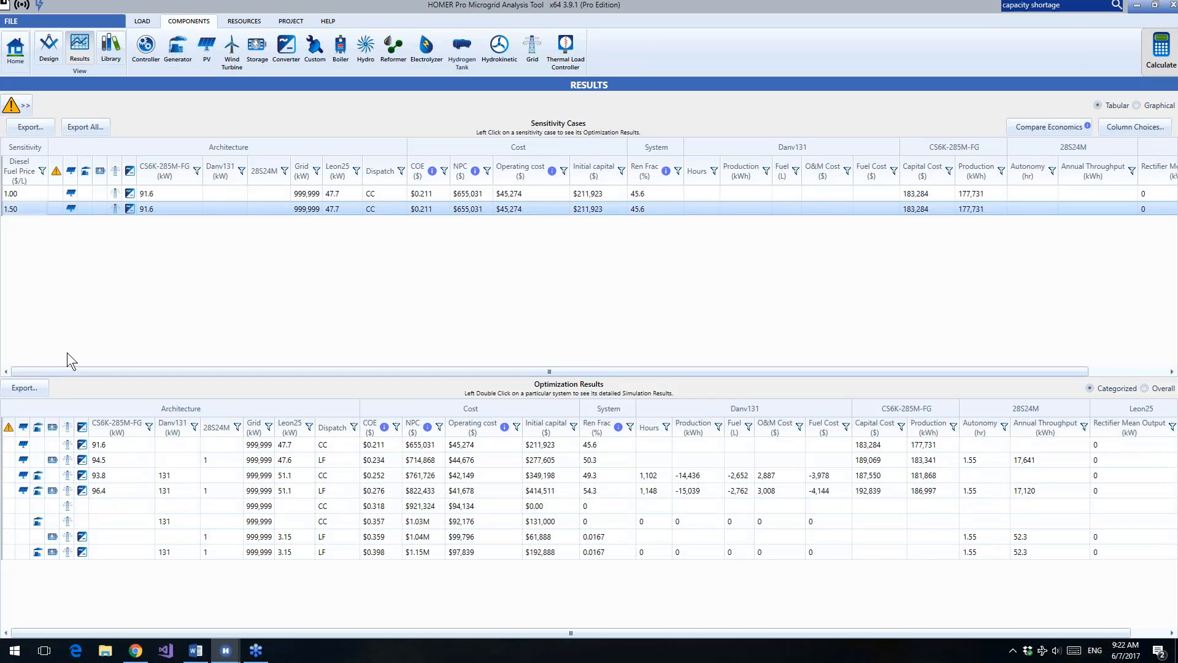
pyautogui.click(35, 193)
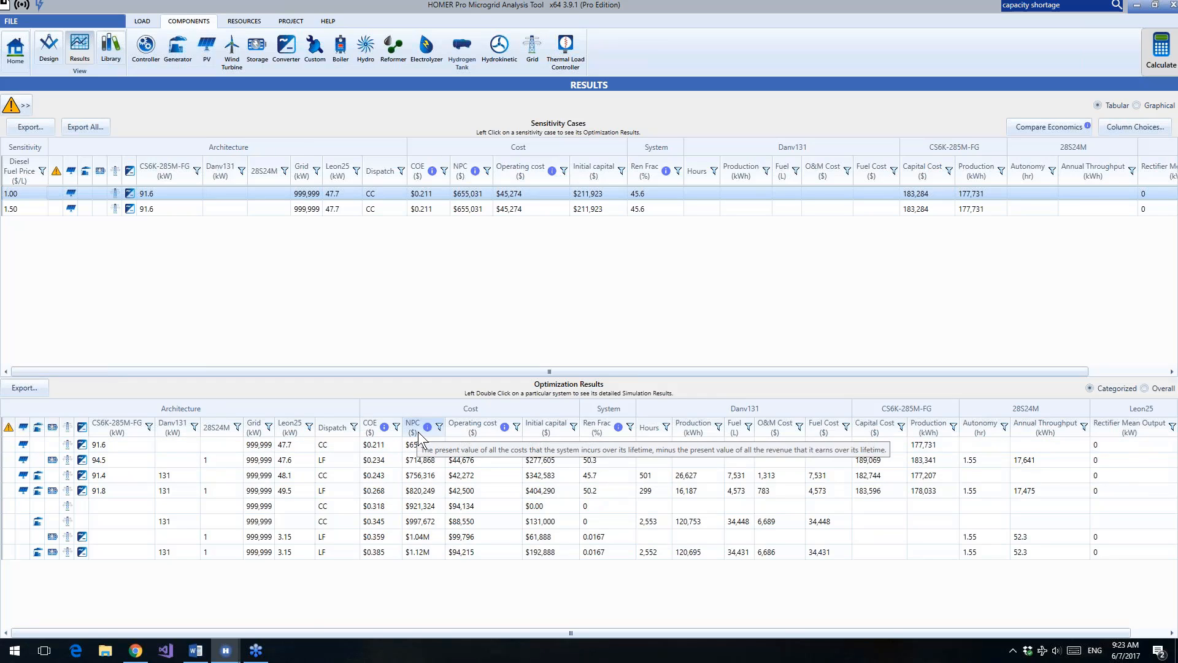
# Step: Look up the help definition of levelized cost of energy (COE) and return to the results in HOMER Pro
pyautogui.click(385, 428)
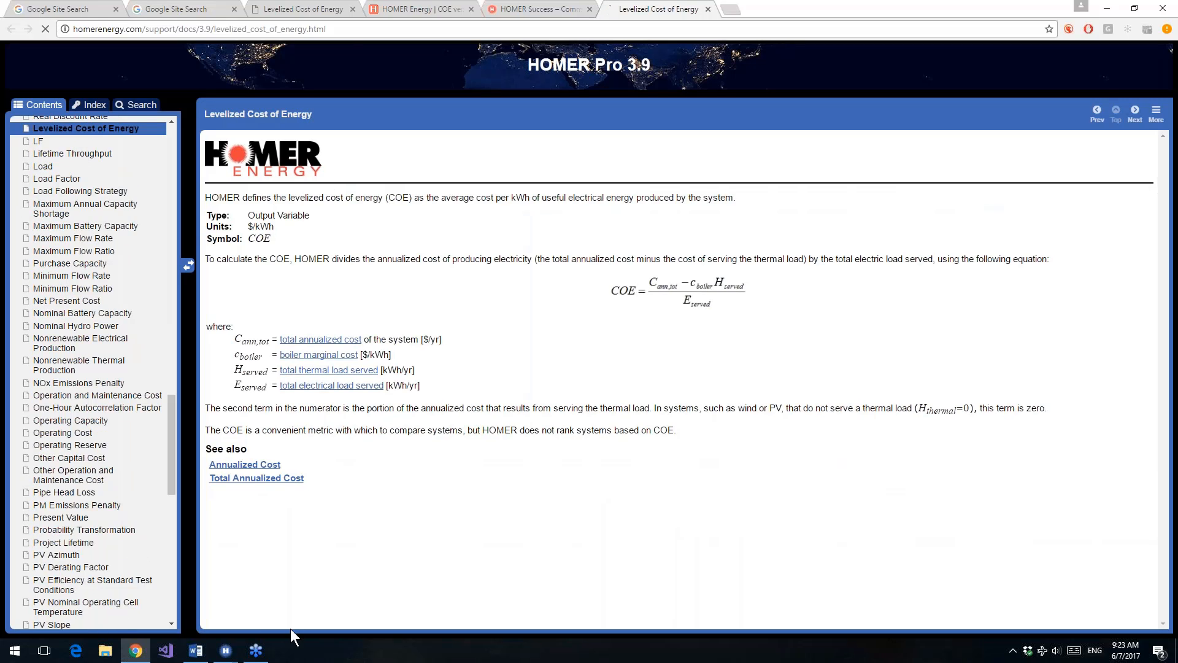
pyautogui.moveTo(232, 649)
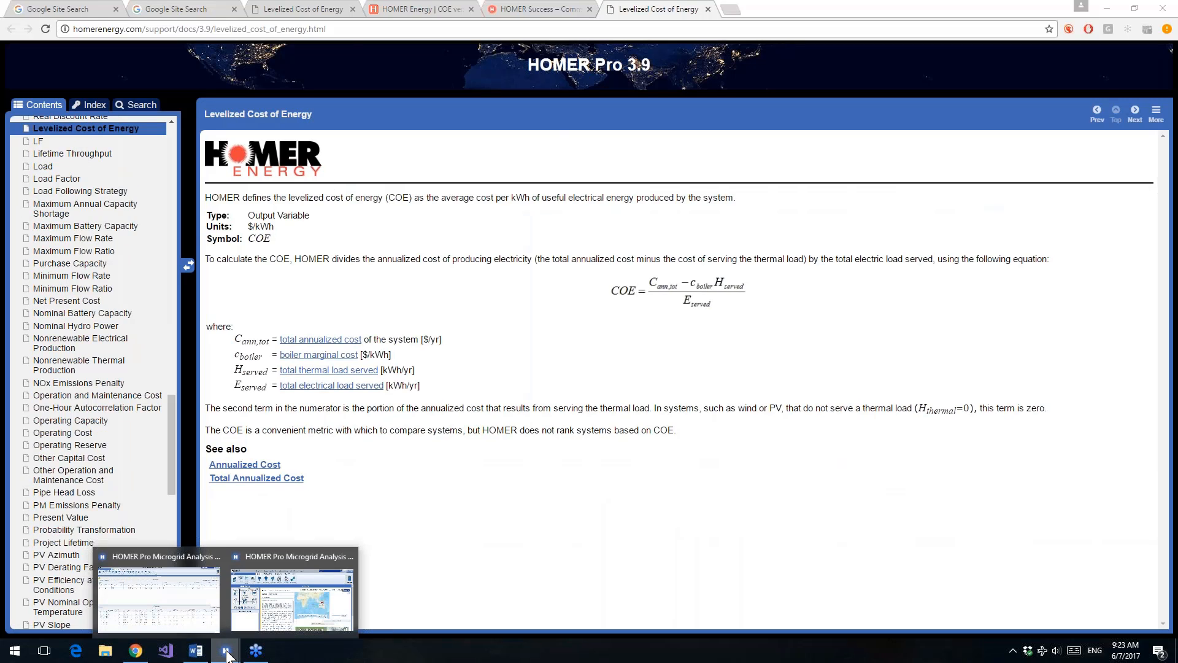
pyautogui.click(197, 595)
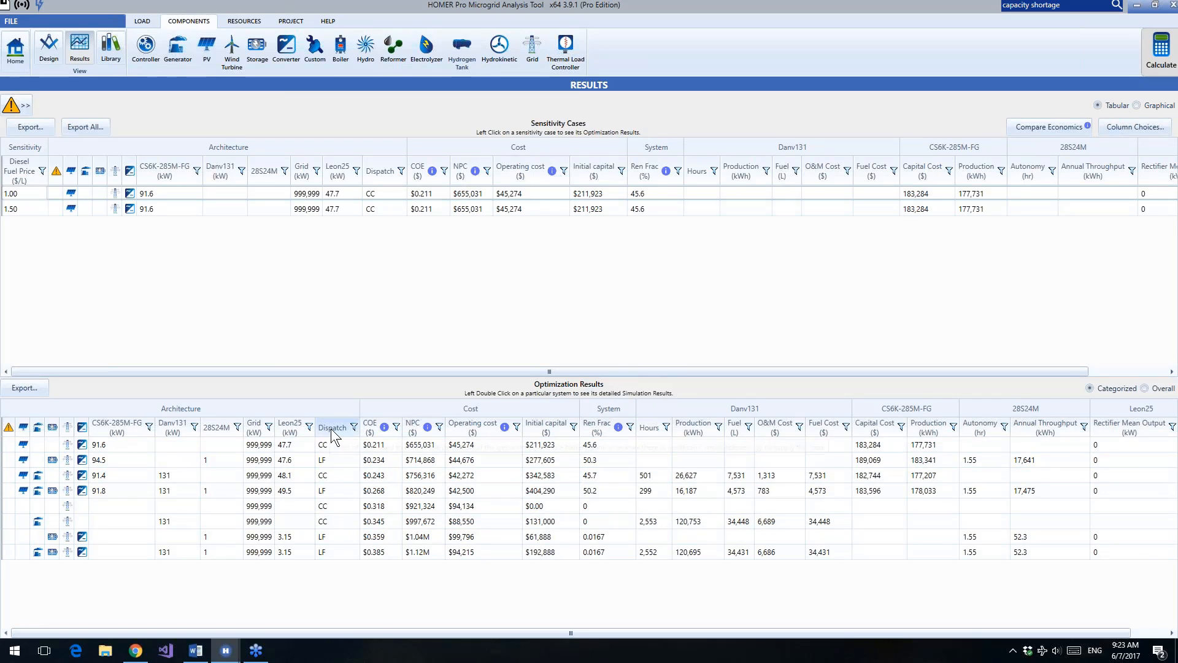
# Step: Search the online help for COE
pyautogui.click(1060, 6)
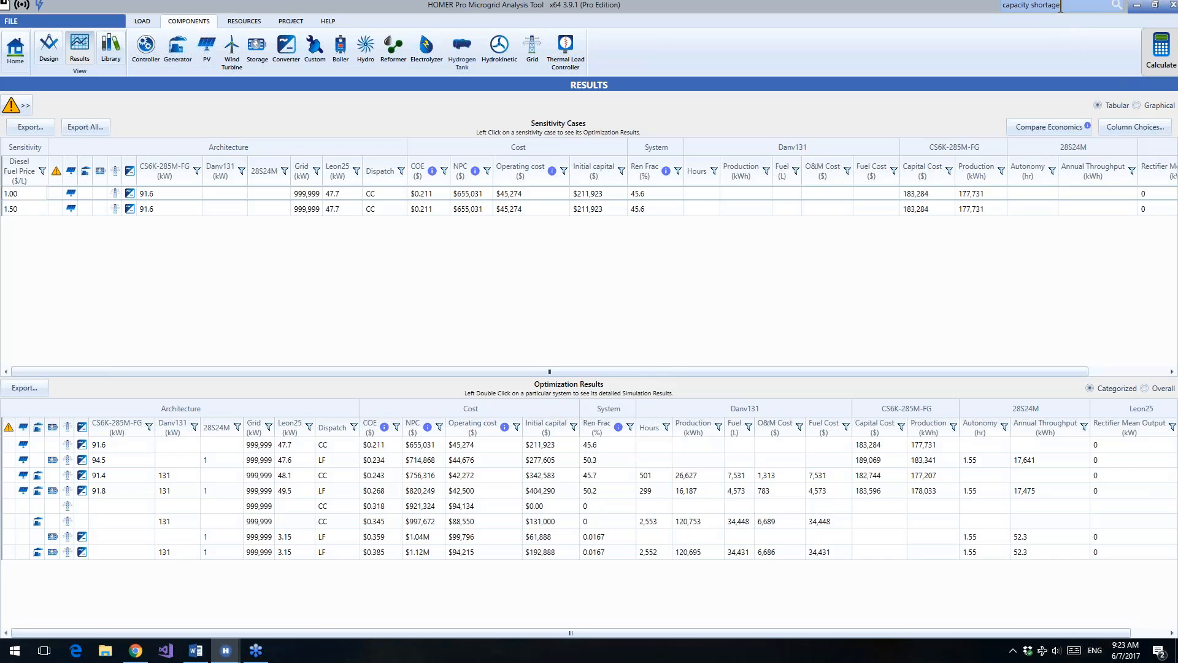
pyautogui.moveTo(1061, 6); pyautogui.dragTo(998, 6)
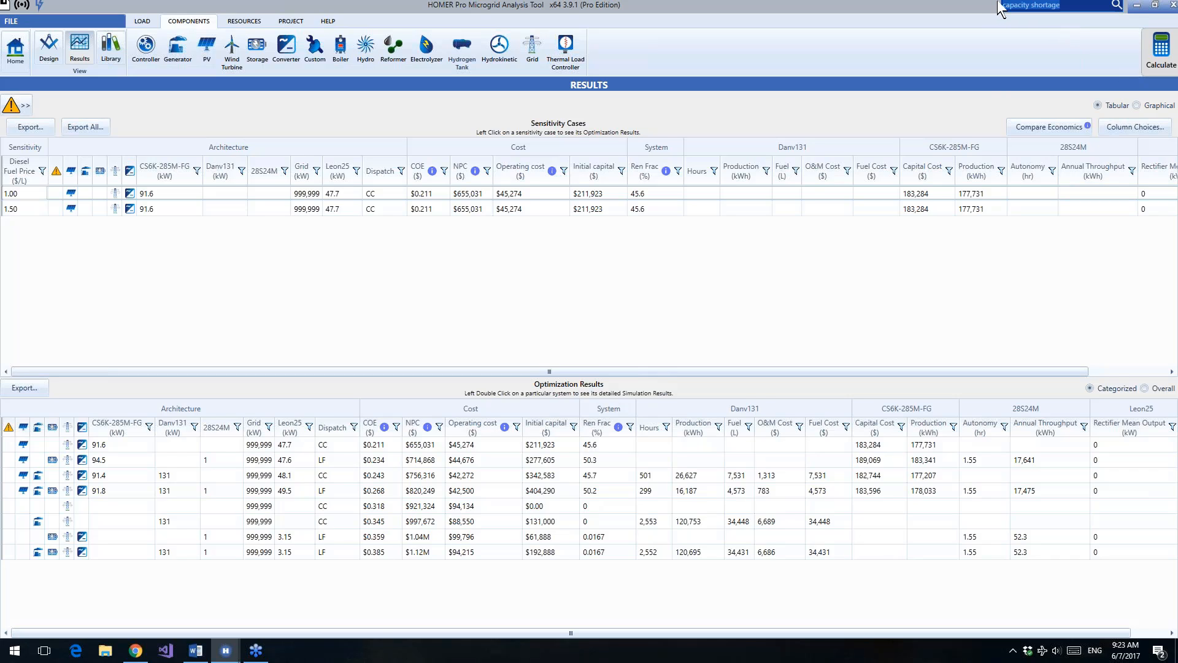
pyautogui.write('COE')
pyautogui.press('Return')
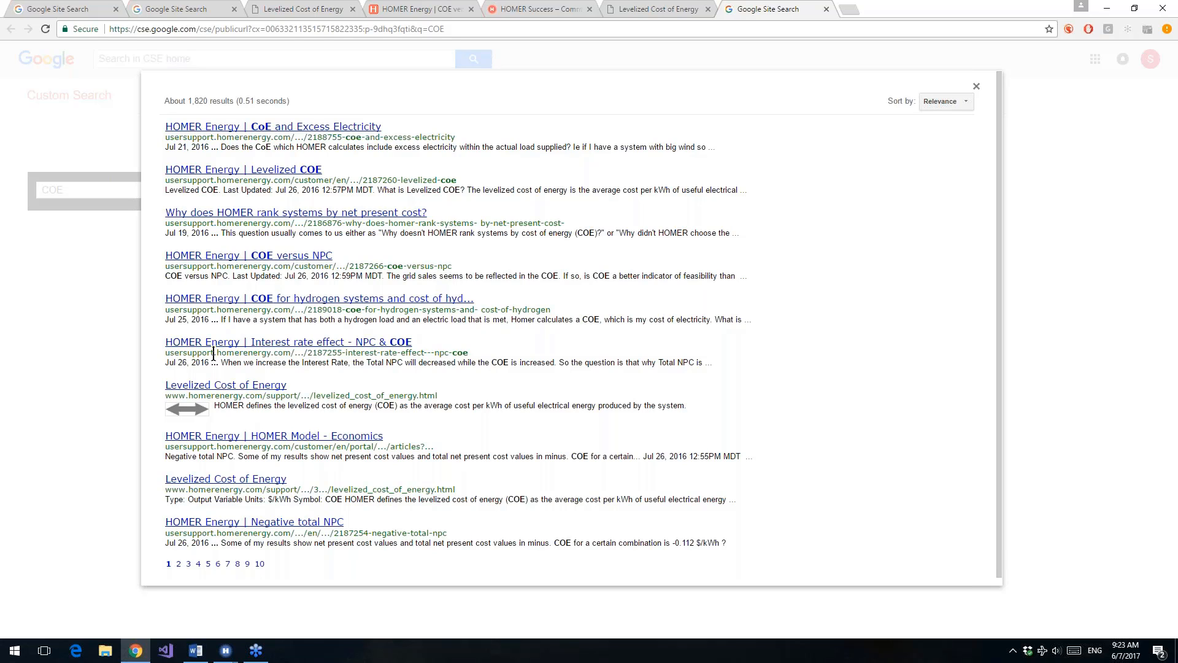
# Step: Review the COE versus NPC article, the HOMER Success community board and the levelized cost of energy definition, and return to the HOMER Pro results
pyautogui.click(443, 8)
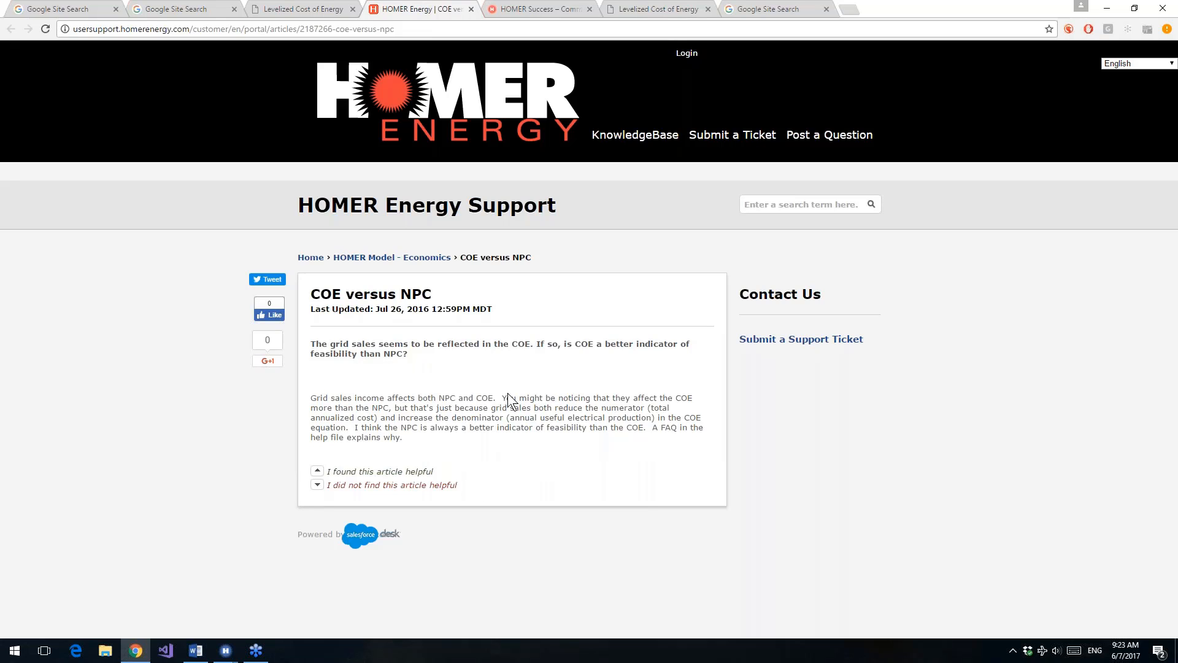
pyautogui.click(527, 9)
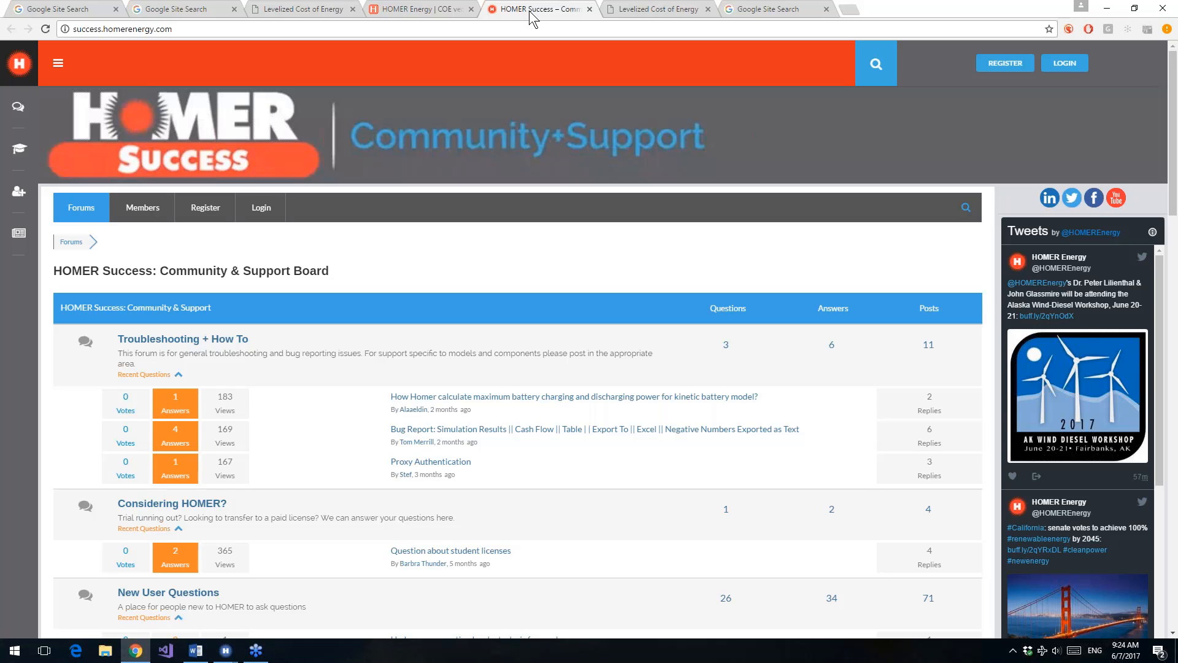
pyautogui.click(303, 16)
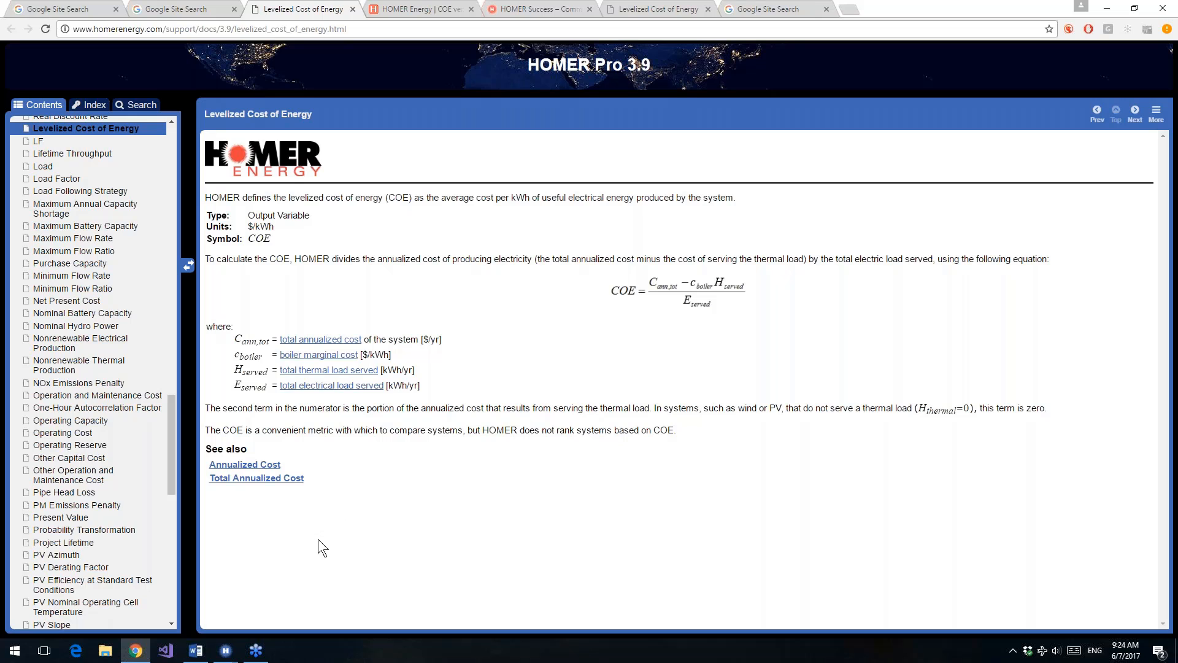
pyautogui.moveTo(227, 656)
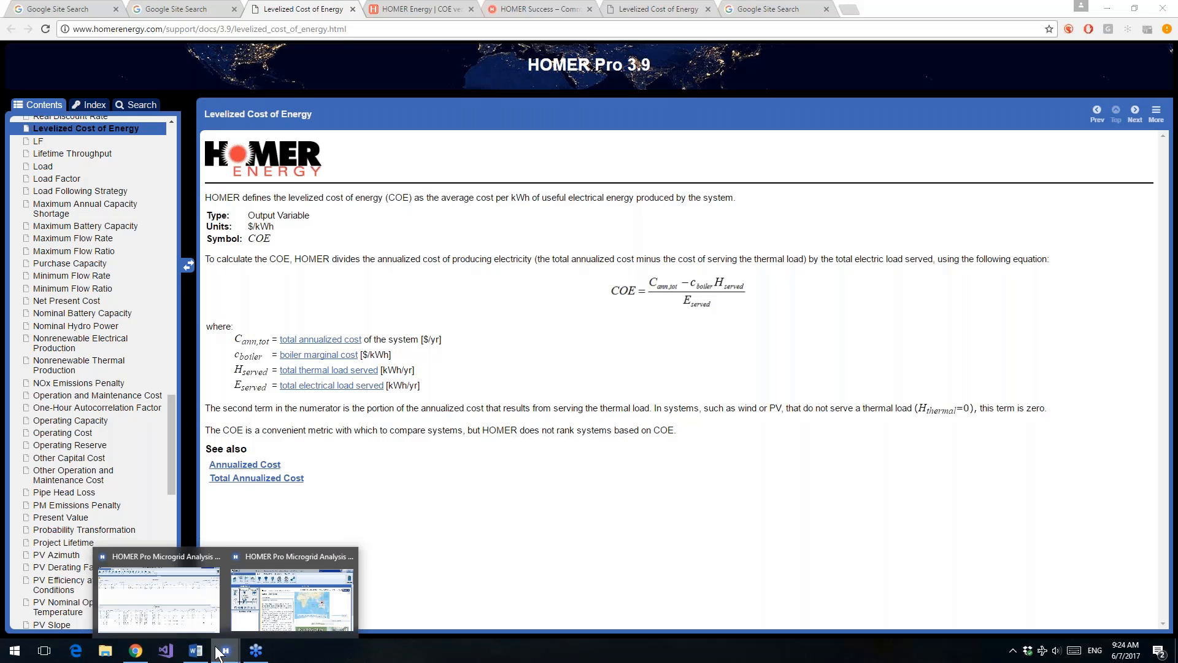
pyautogui.click(182, 599)
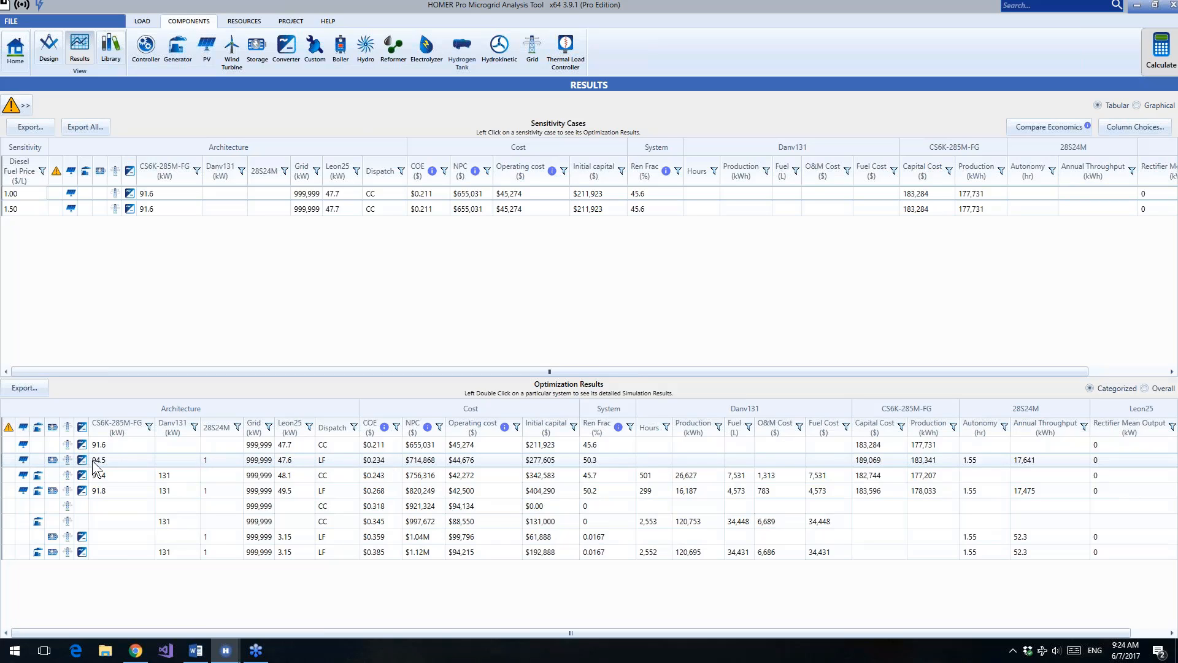
# Step: Open the simulation results of the 94.5 kW PV system with one storage string and examine its cost summary and cash flow
pyautogui.click(127, 460)
pyautogui.doubleClick(126, 460)
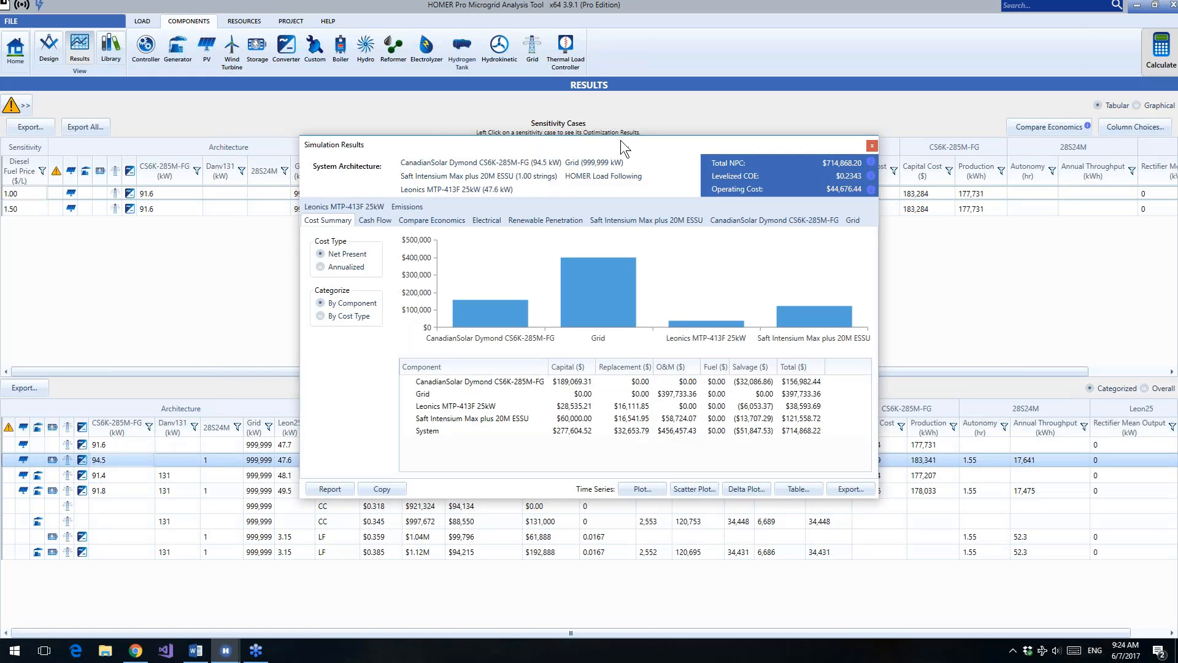
pyautogui.moveTo(620, 140); pyautogui.dragTo(548, 91)
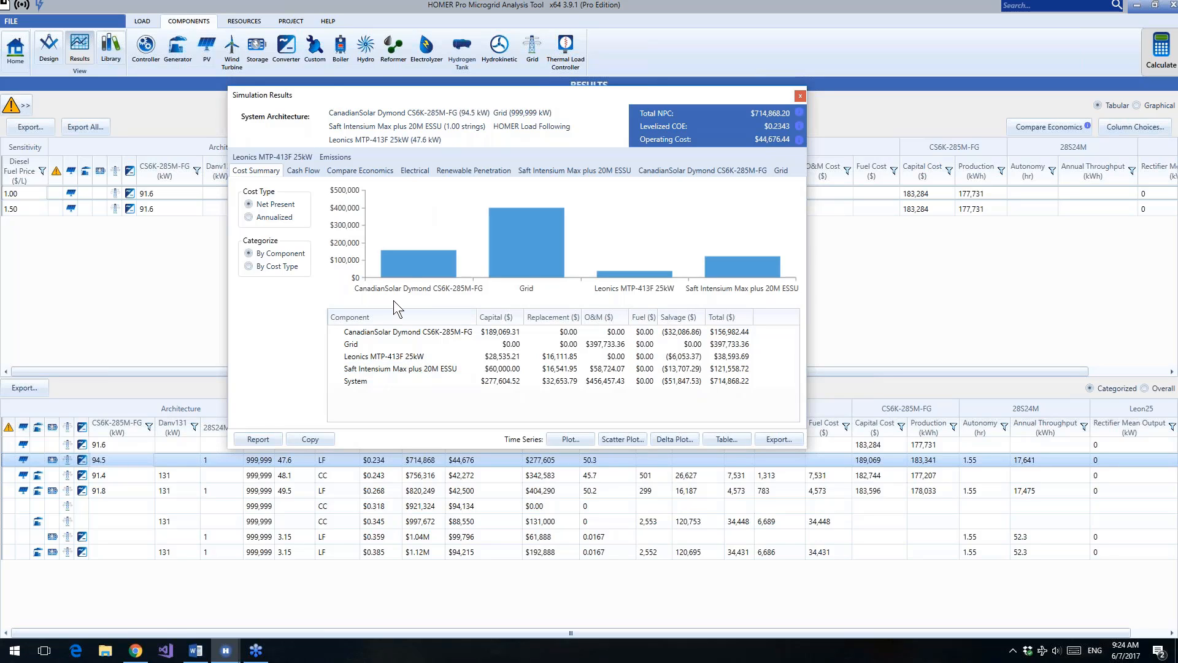
pyautogui.click(310, 170)
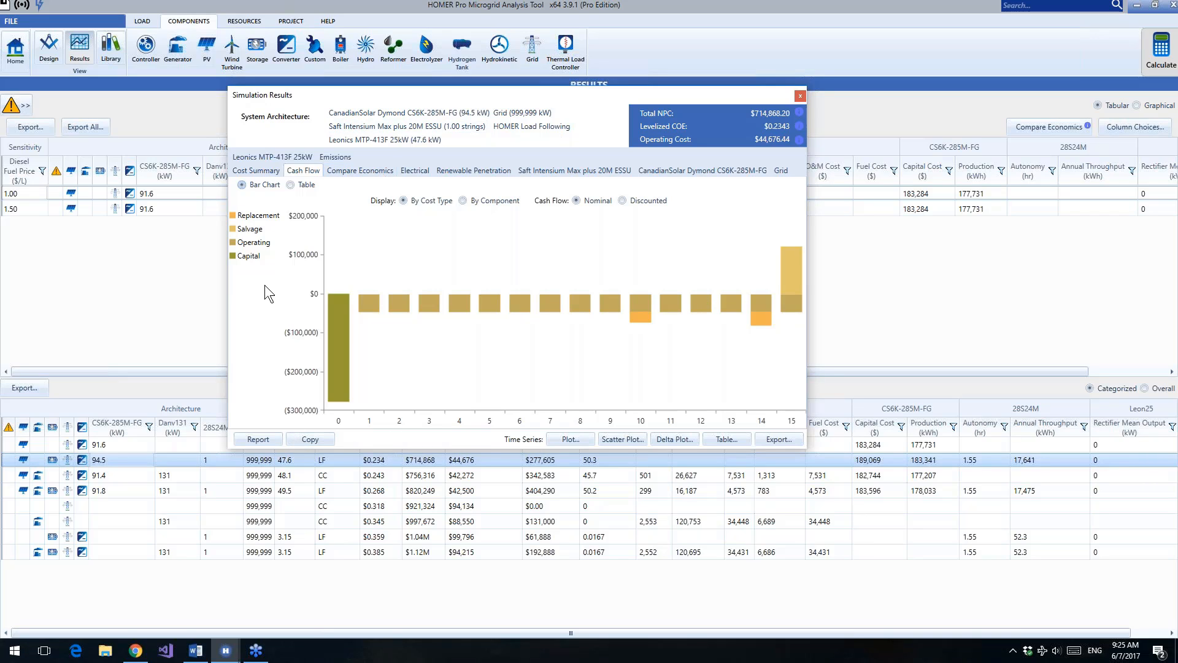
# Step: Start a report of this system and add a custom logo image from the Webinar folder
pyautogui.click(273, 441)
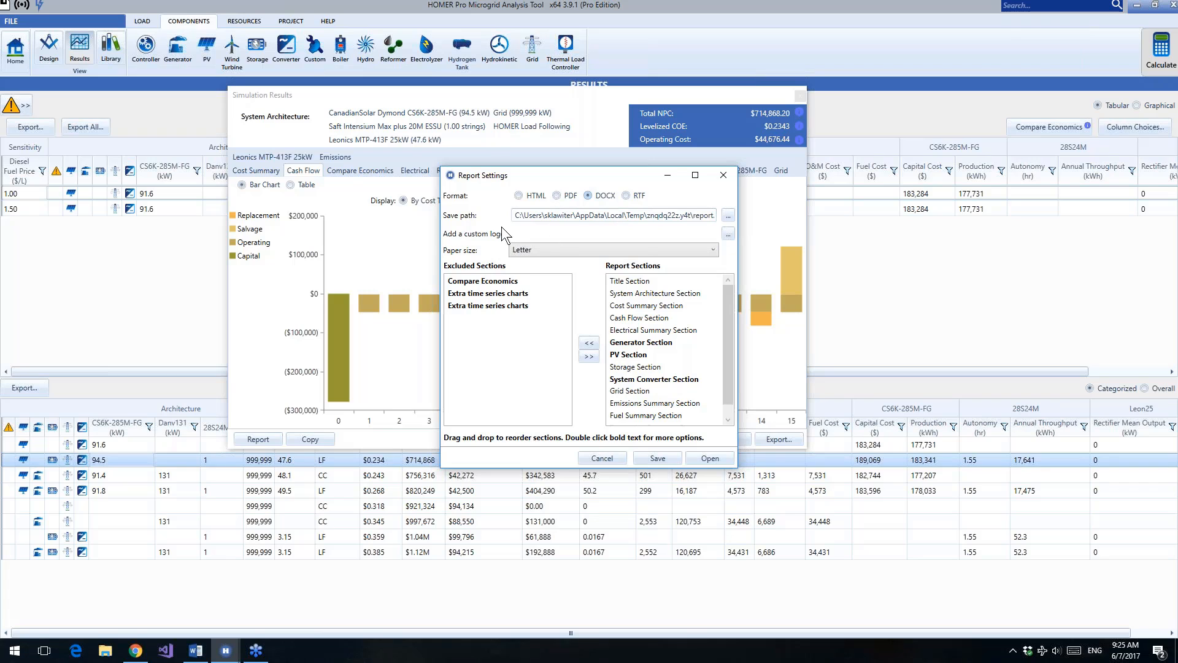
pyautogui.click(730, 236)
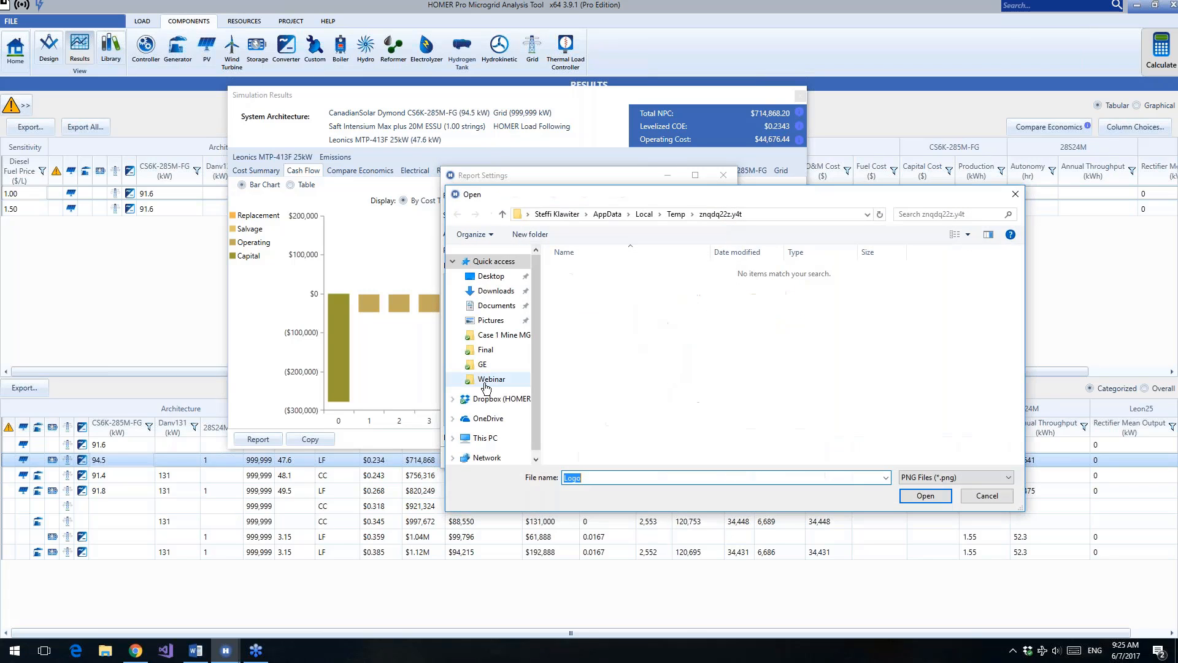
pyautogui.click(484, 380)
pyautogui.doubleClick(720, 293)
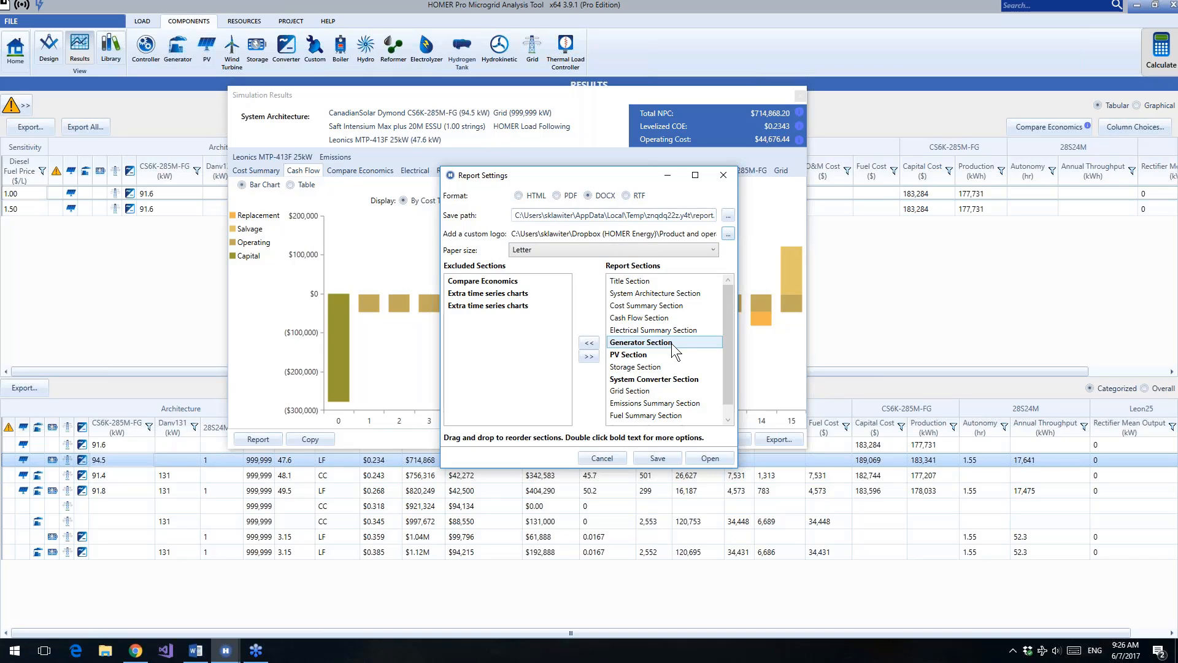
# Step: Exclude the Electrical Summary and Generator sections from the report
pyautogui.click(644, 282)
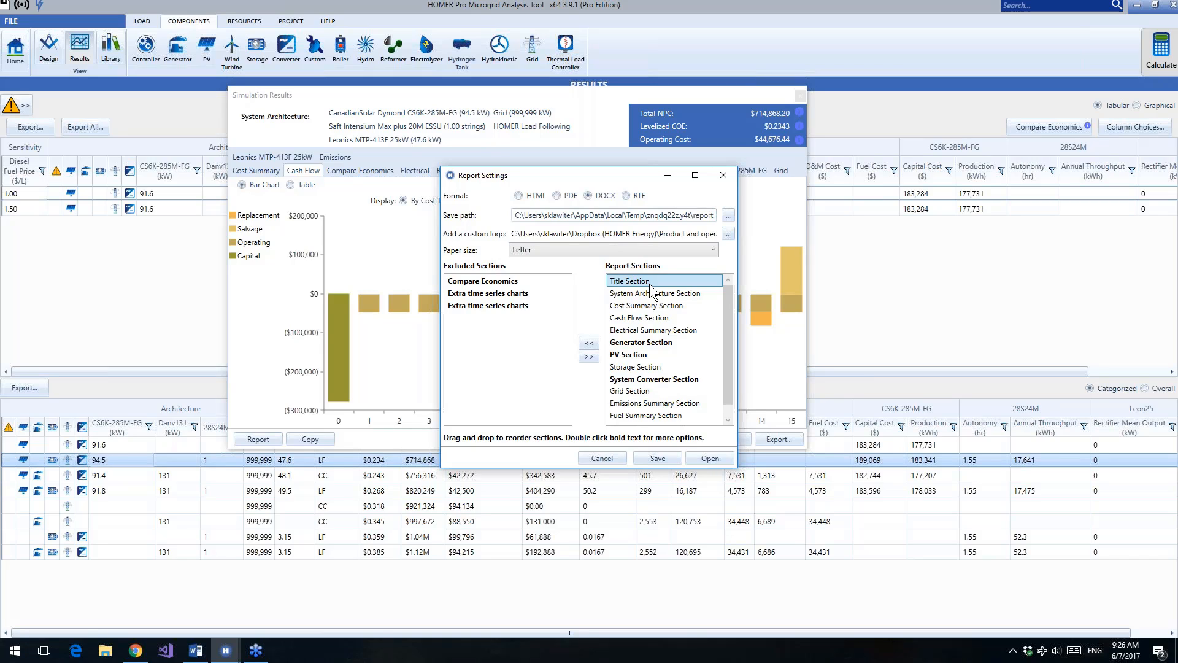
pyautogui.click(655, 293)
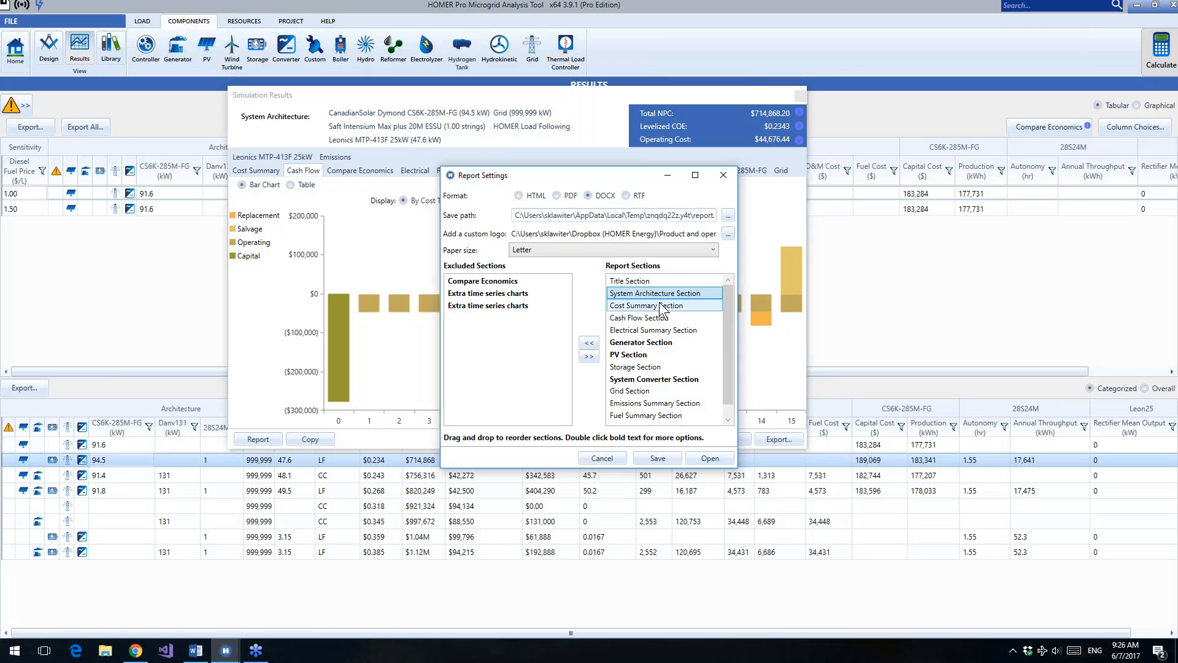
pyautogui.click(670, 333)
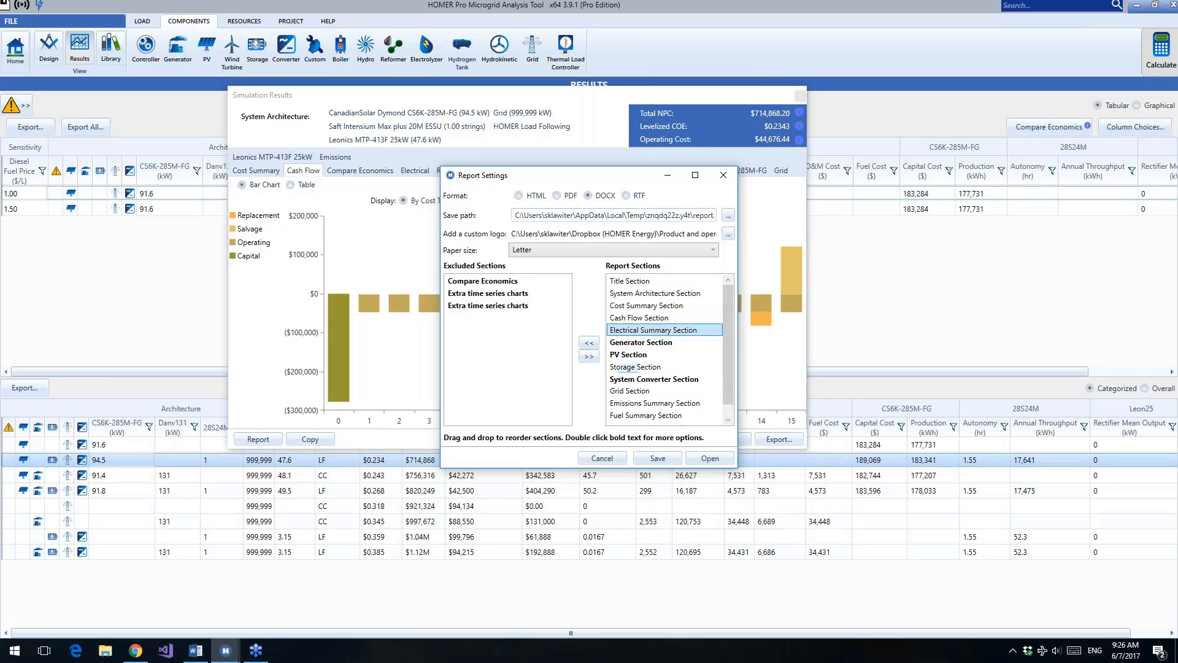
pyautogui.click(589, 342)
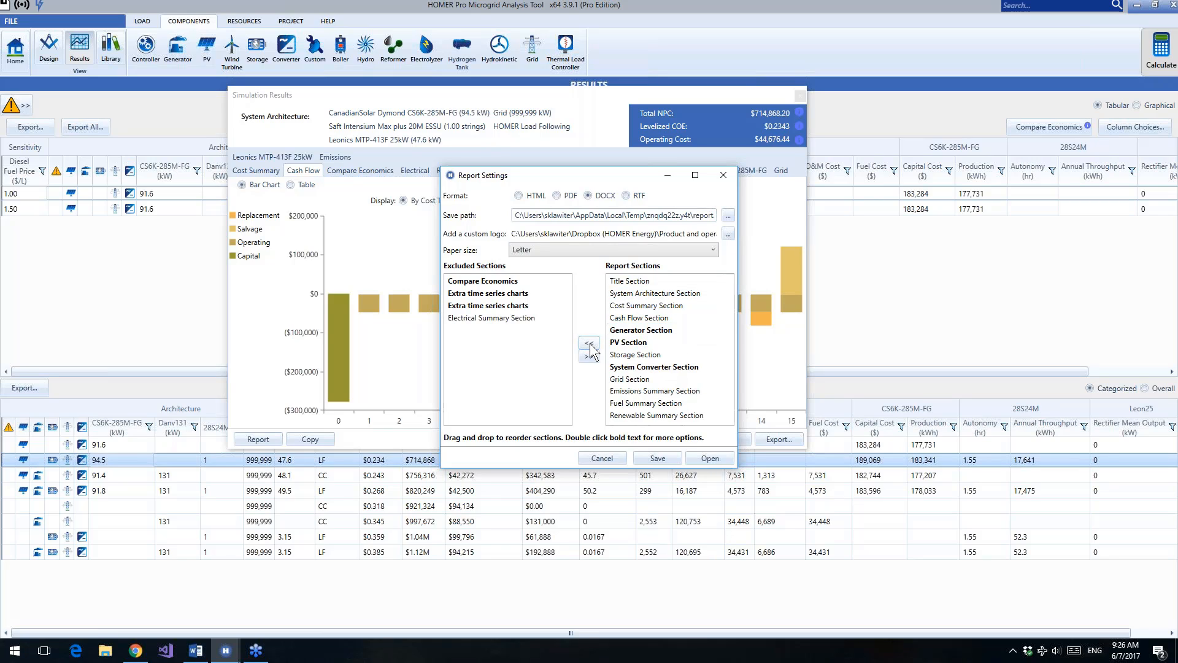
pyautogui.click(633, 336)
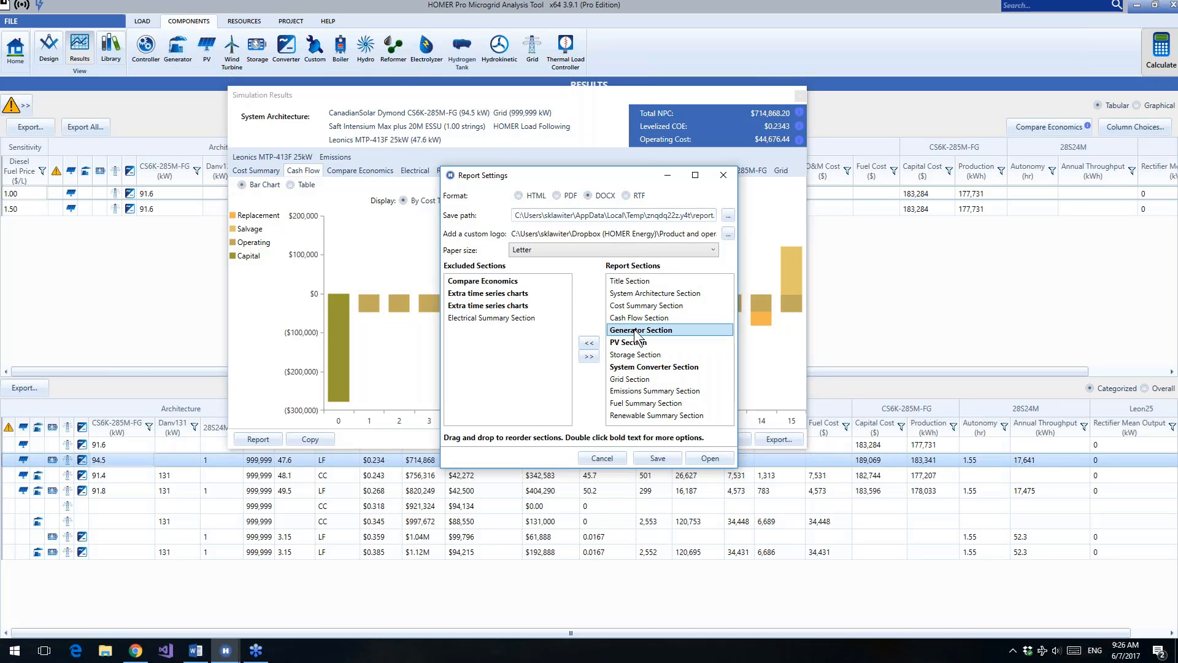
pyautogui.click(590, 344)
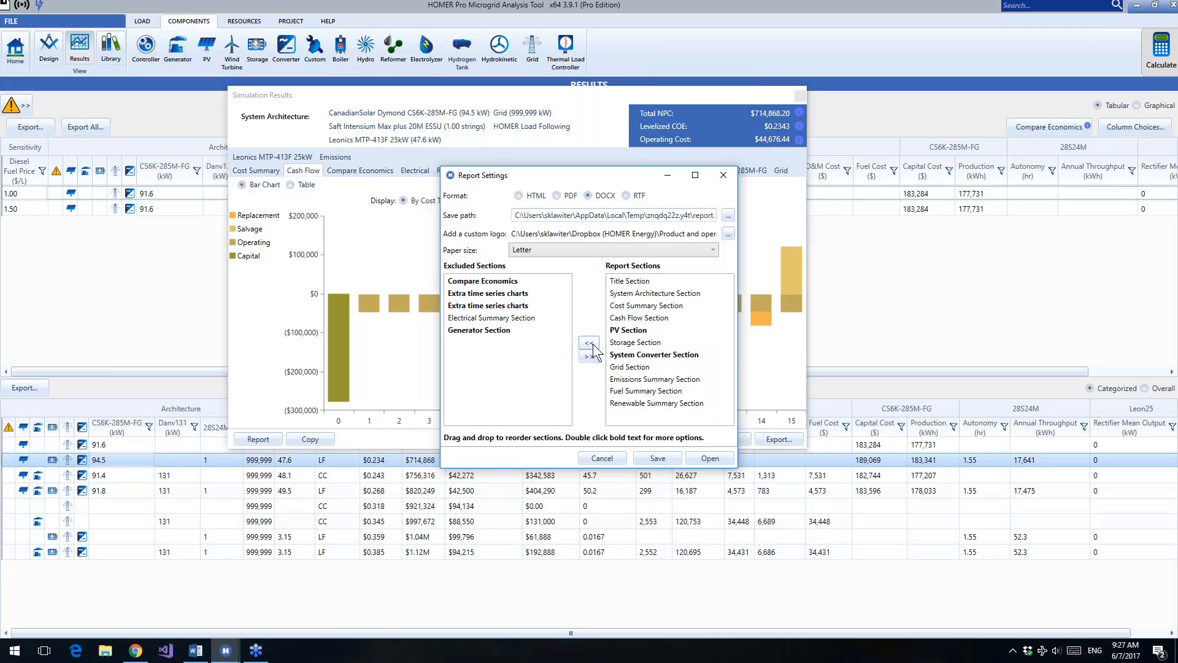
# Step: Exclude the Storage, System Converter, Grid, Emissions Summary, Fuel Summary and Renewable Summary sections from the report
pyautogui.click(629, 344)
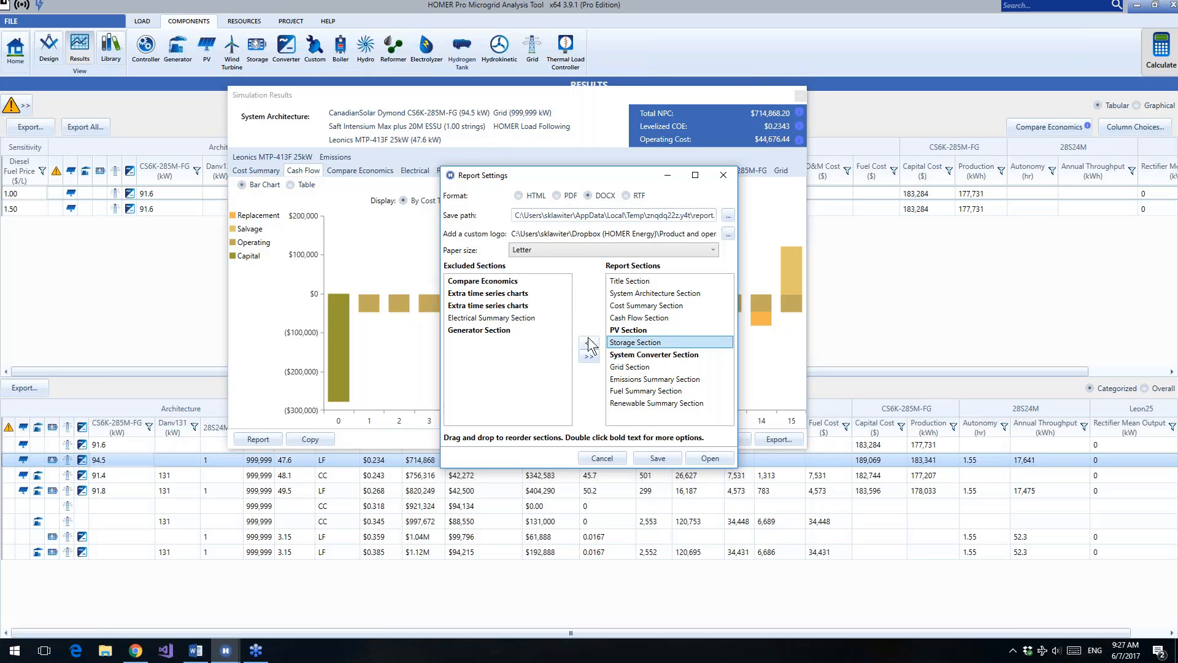
pyautogui.click(588, 344)
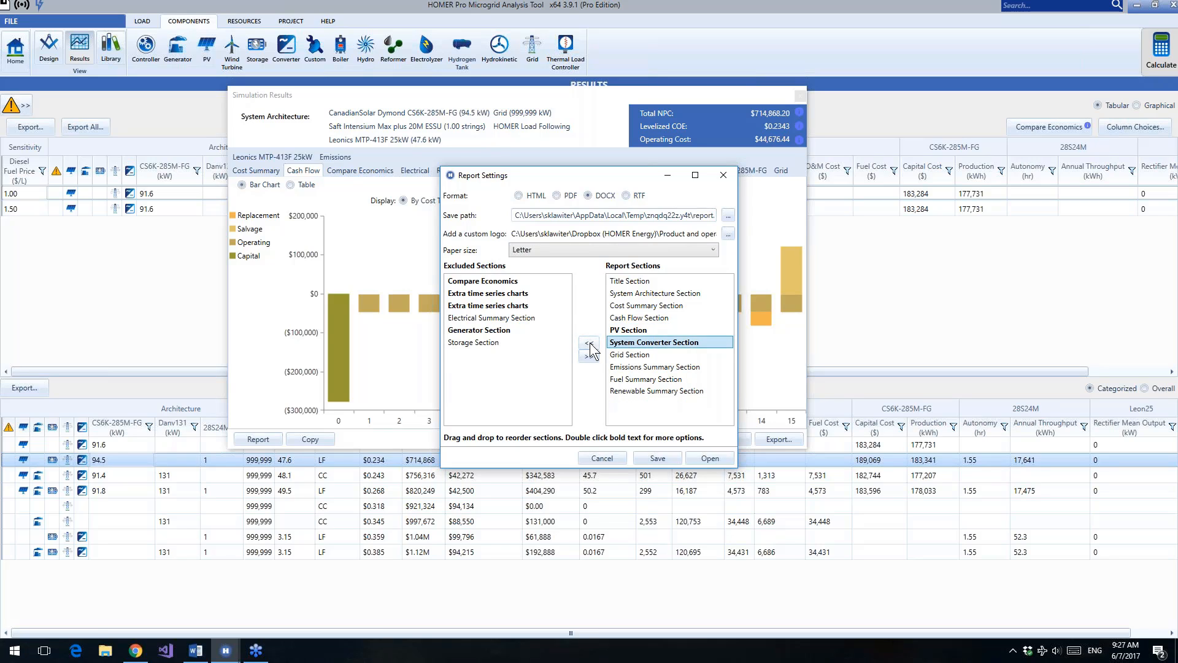
pyautogui.click(589, 345)
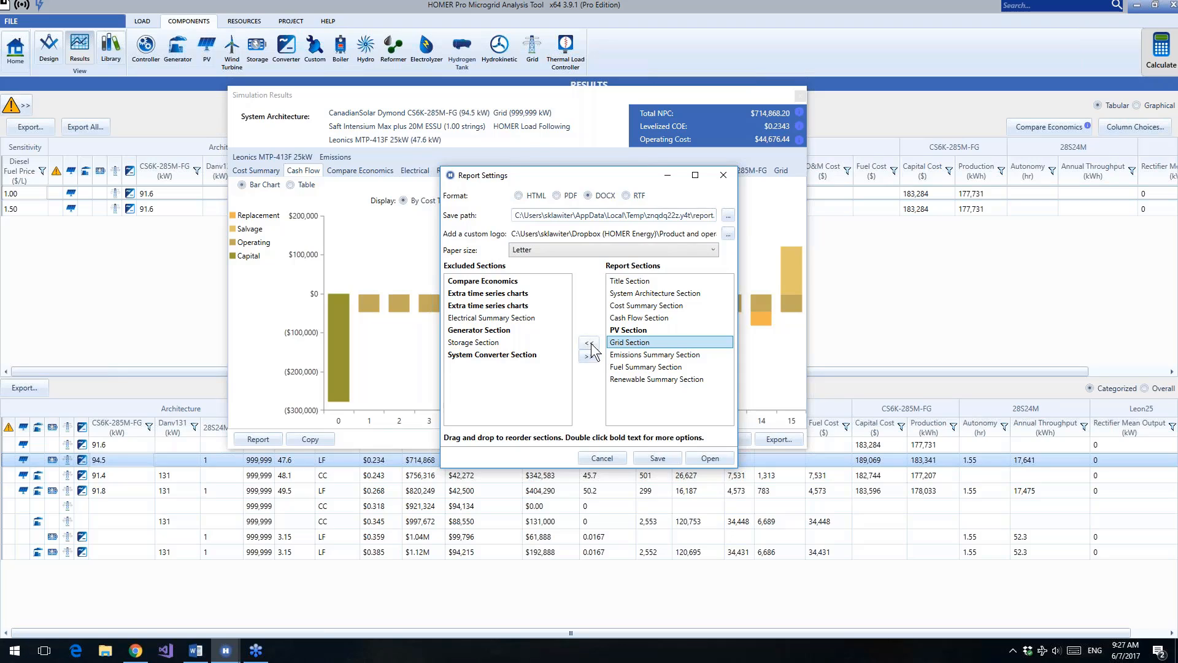
pyautogui.click(589, 344)
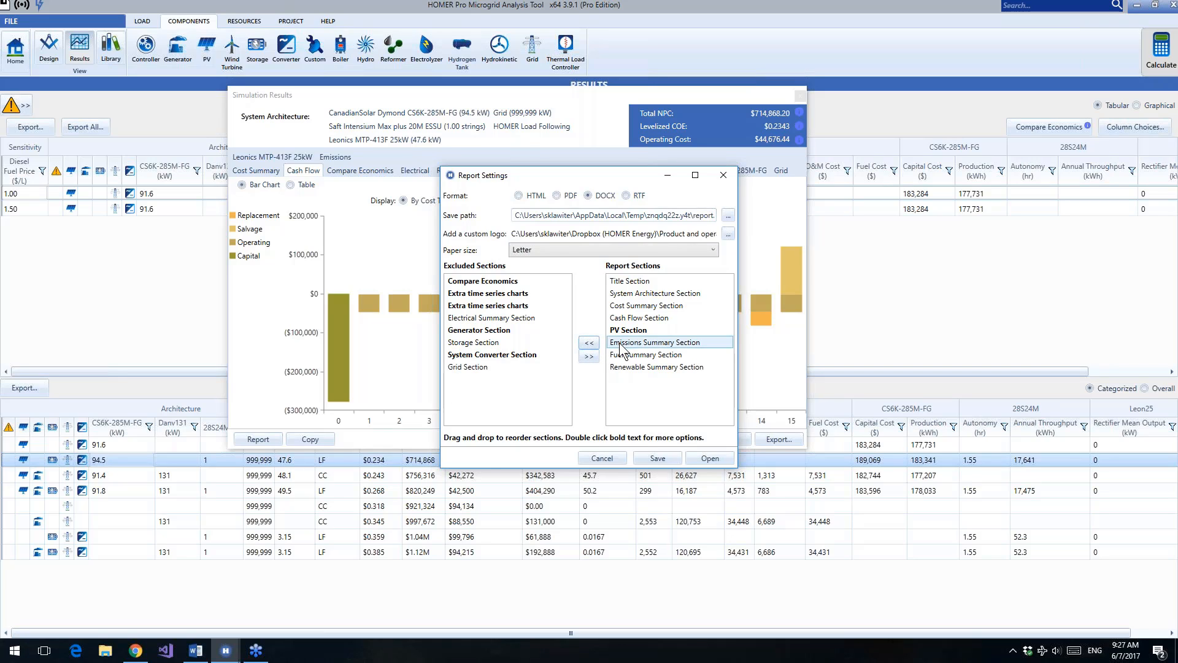
pyautogui.click(589, 343)
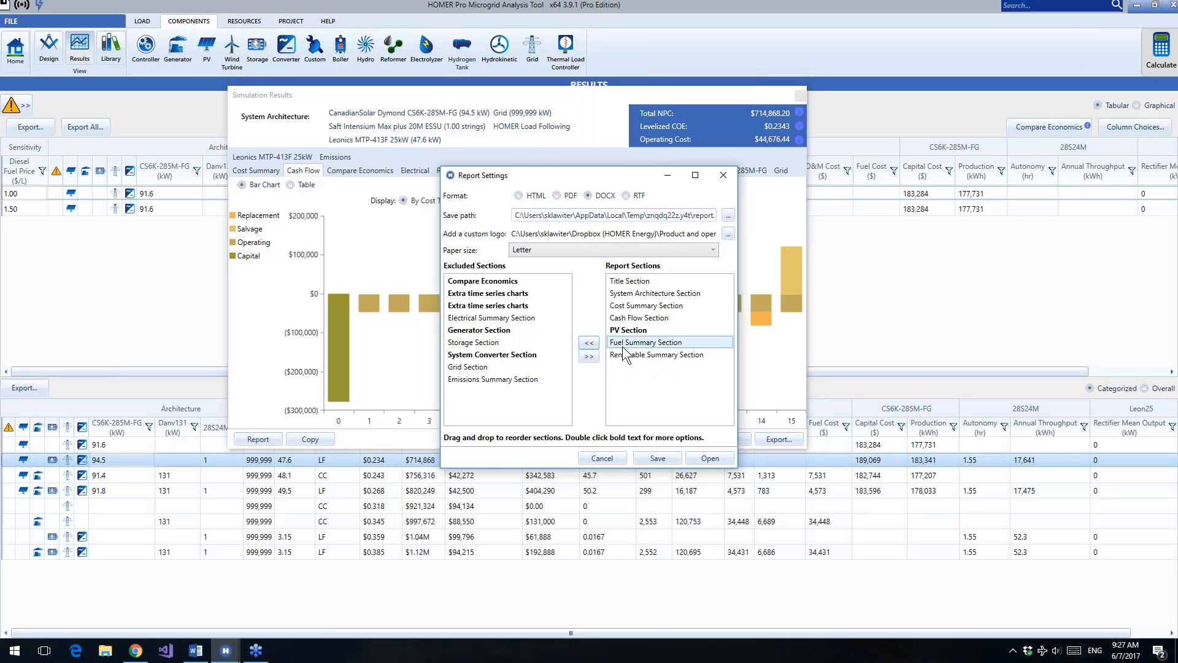
pyautogui.click(617, 342)
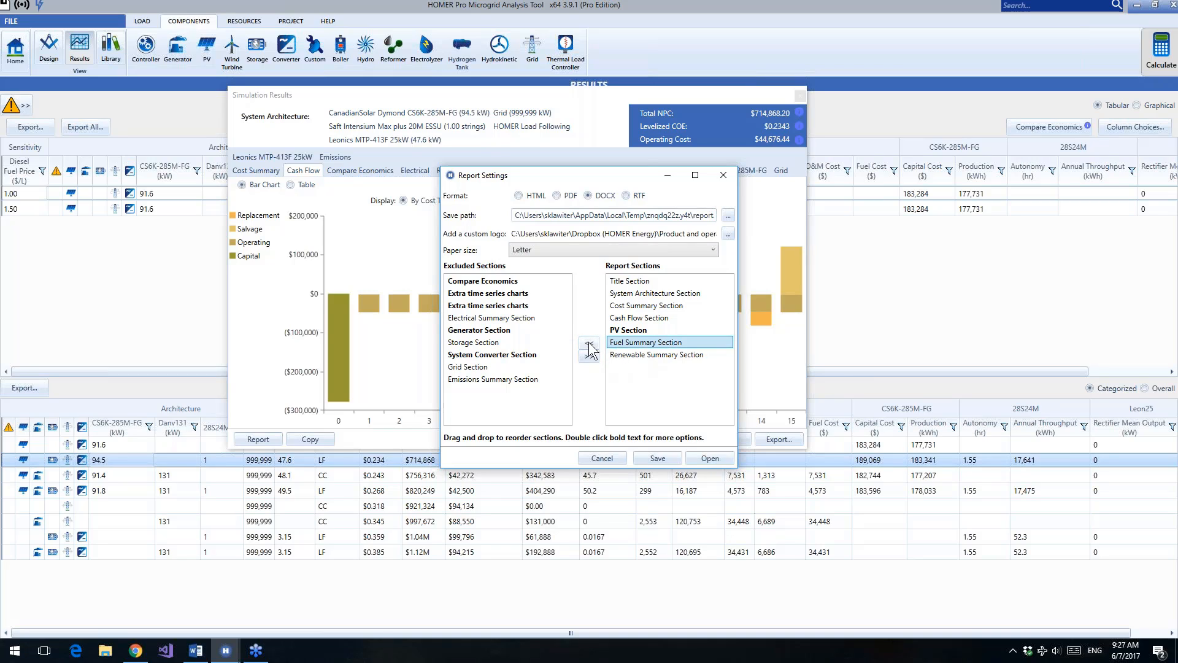
pyautogui.click(588, 344)
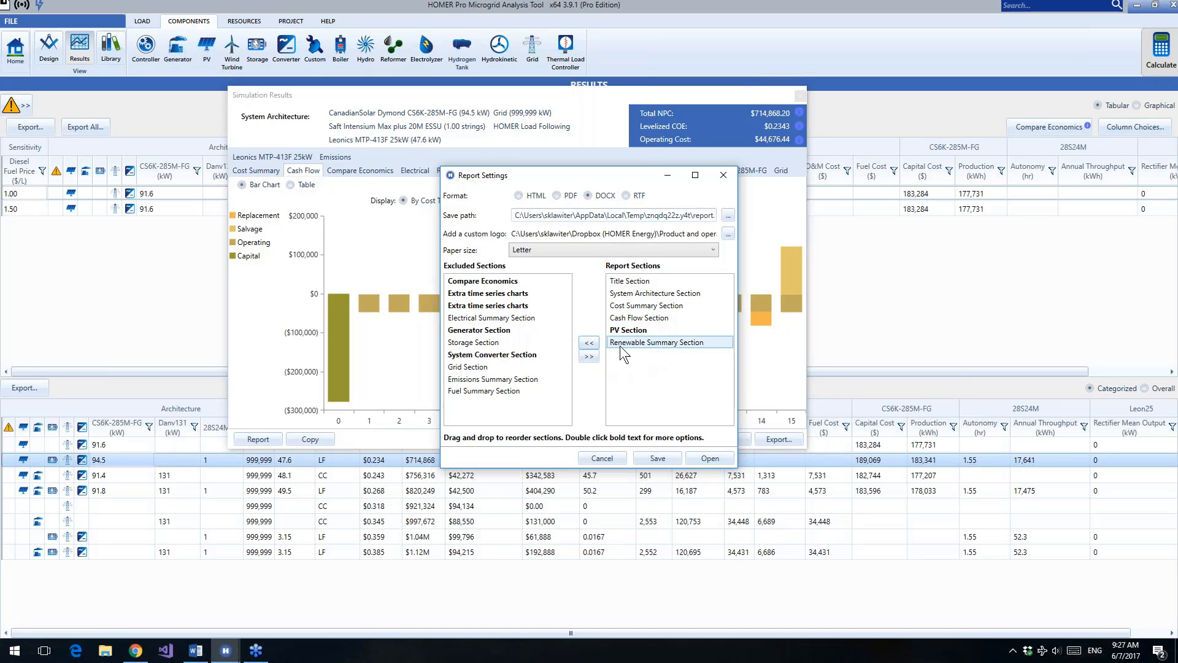
pyautogui.click(621, 344)
pyautogui.click(589, 343)
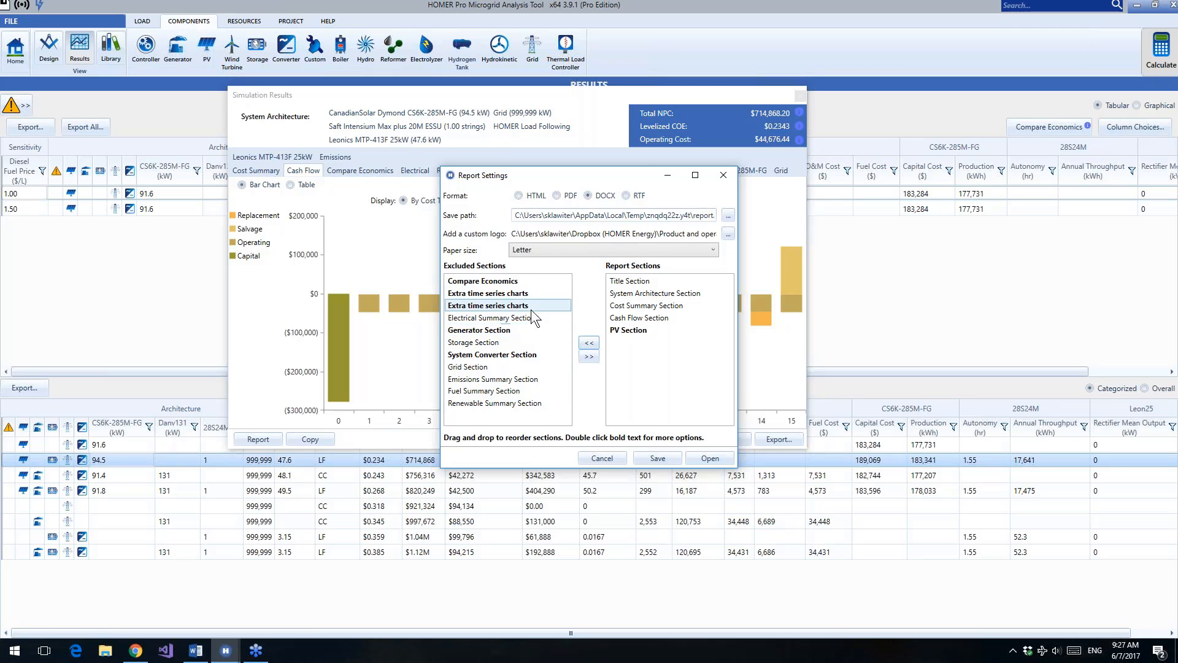
# Step: Add an Extra time series charts section to the report and include a Global Solar plot for about December 1 to 7 in the PV section
pyautogui.moveTo(513, 307); pyautogui.dragTo(641, 349)
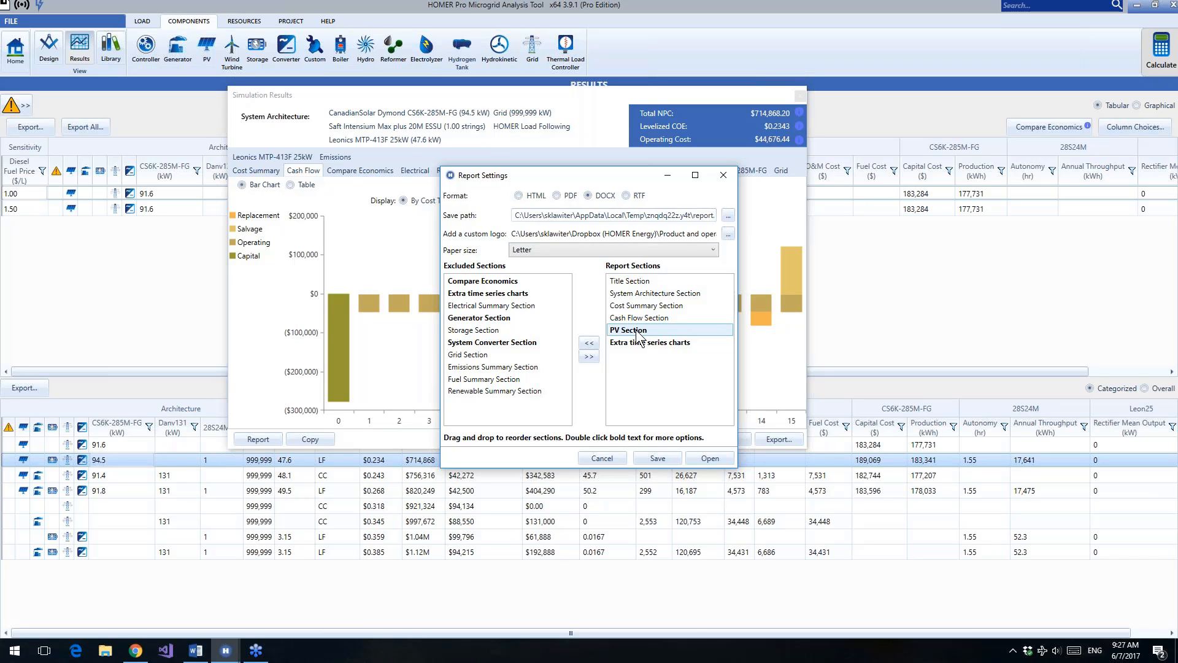
pyautogui.doubleClick(638, 341)
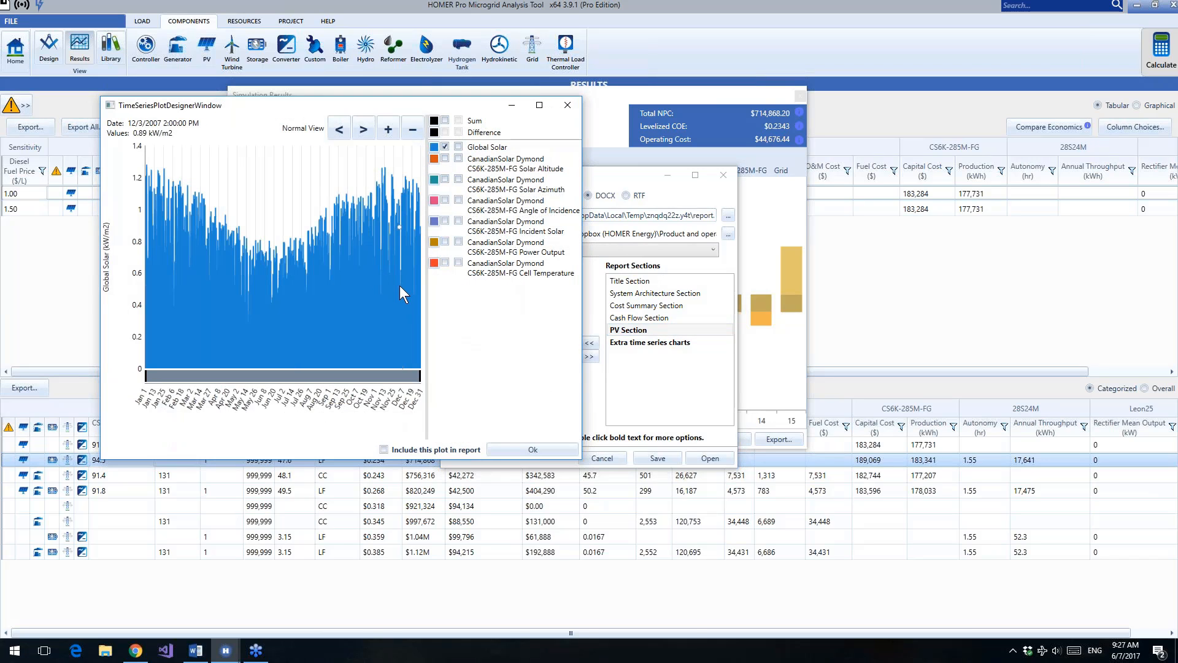
pyautogui.moveTo(394, 277); pyautogui.dragTo(406, 279)
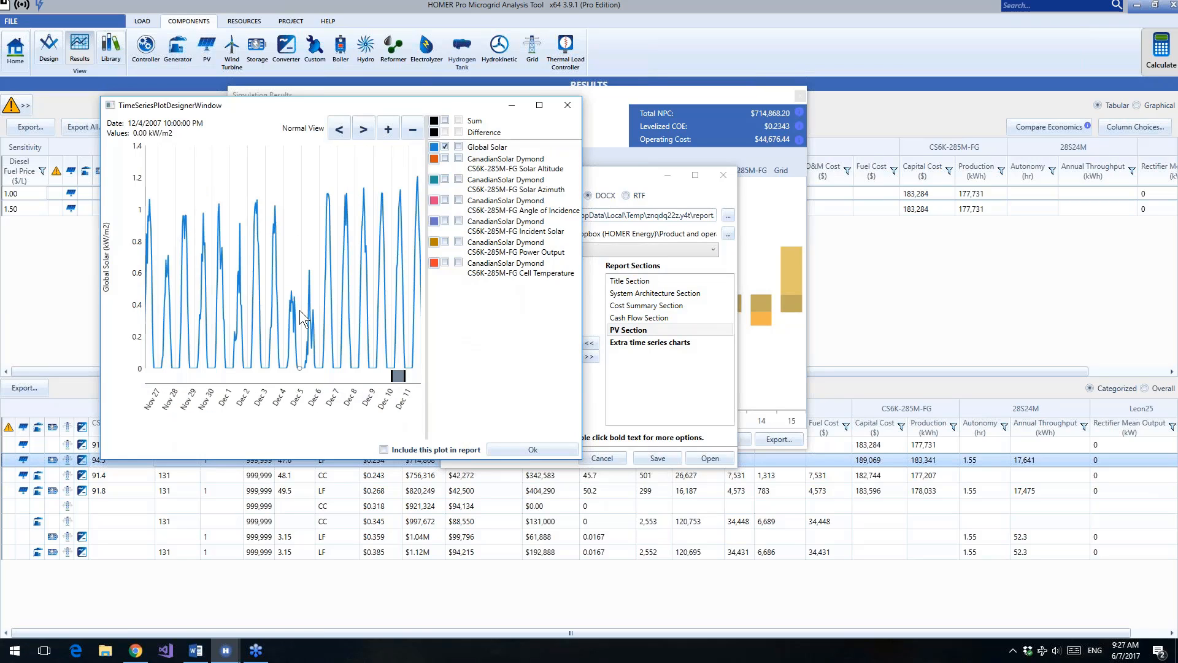
pyautogui.click(388, 129)
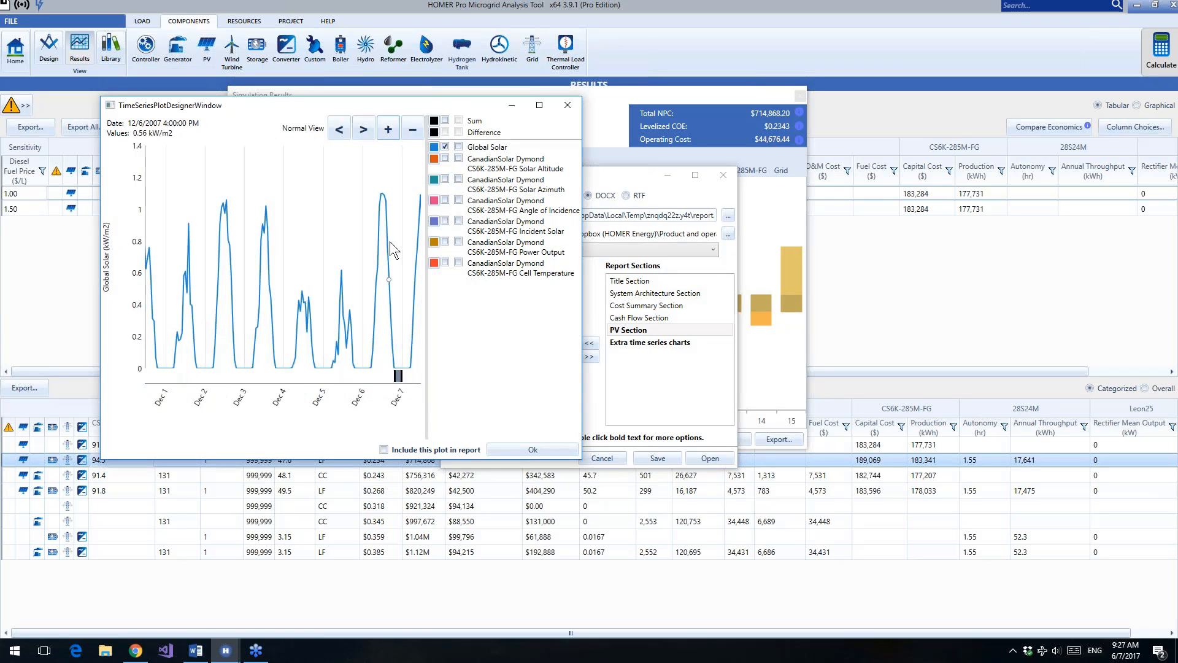
pyautogui.click(384, 450)
pyautogui.click(512, 447)
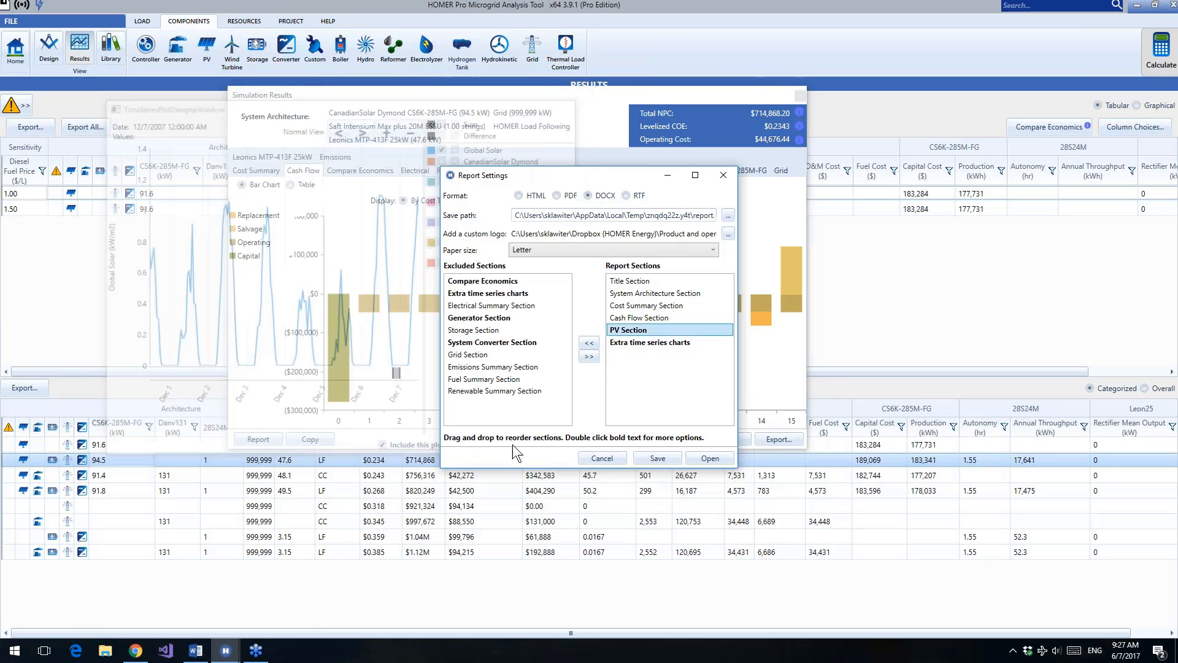
# Step: Plot the CanadianSolar Dymond power output and Saft Intensium ESSU discharge power alongside AC Primary Load in the Extra time series charts section
pyautogui.doubleClick(645, 344)
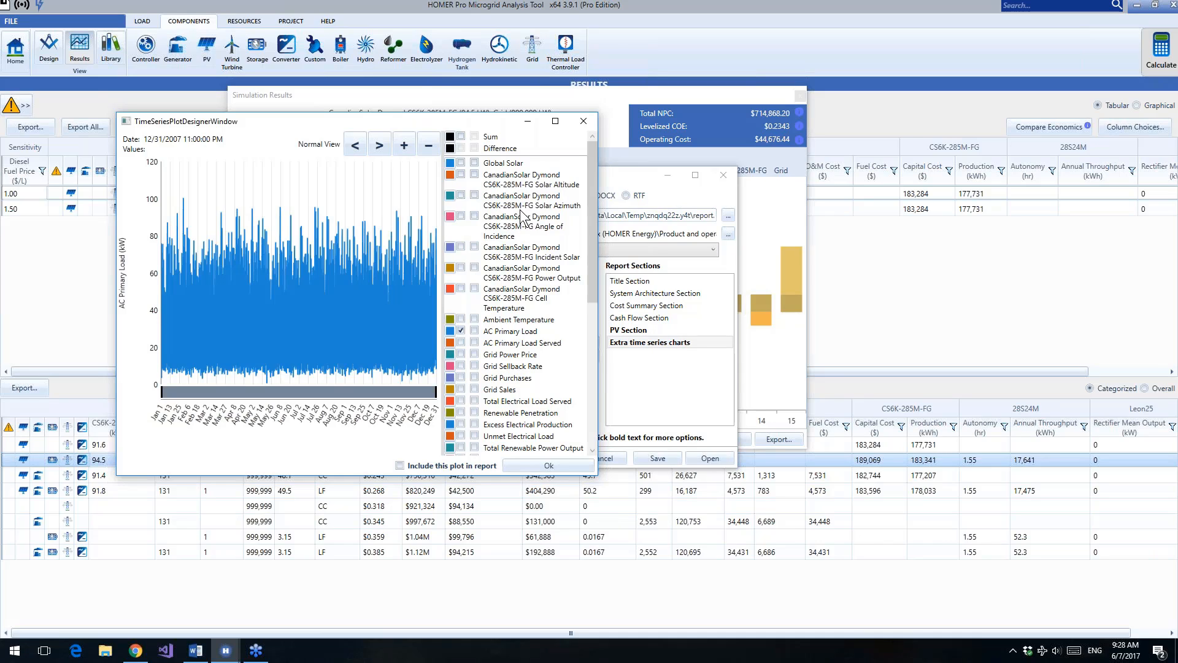
pyautogui.click(461, 267)
pyautogui.scroll(-1, 530, 309)
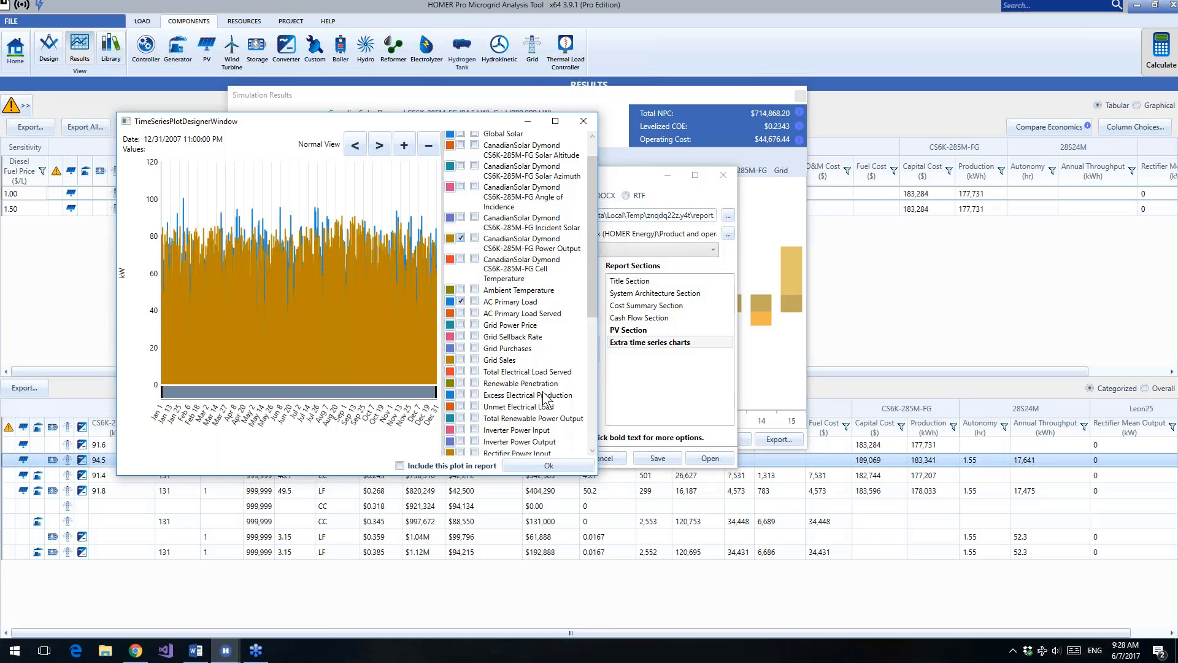
pyautogui.scroll(-4, 535, 351)
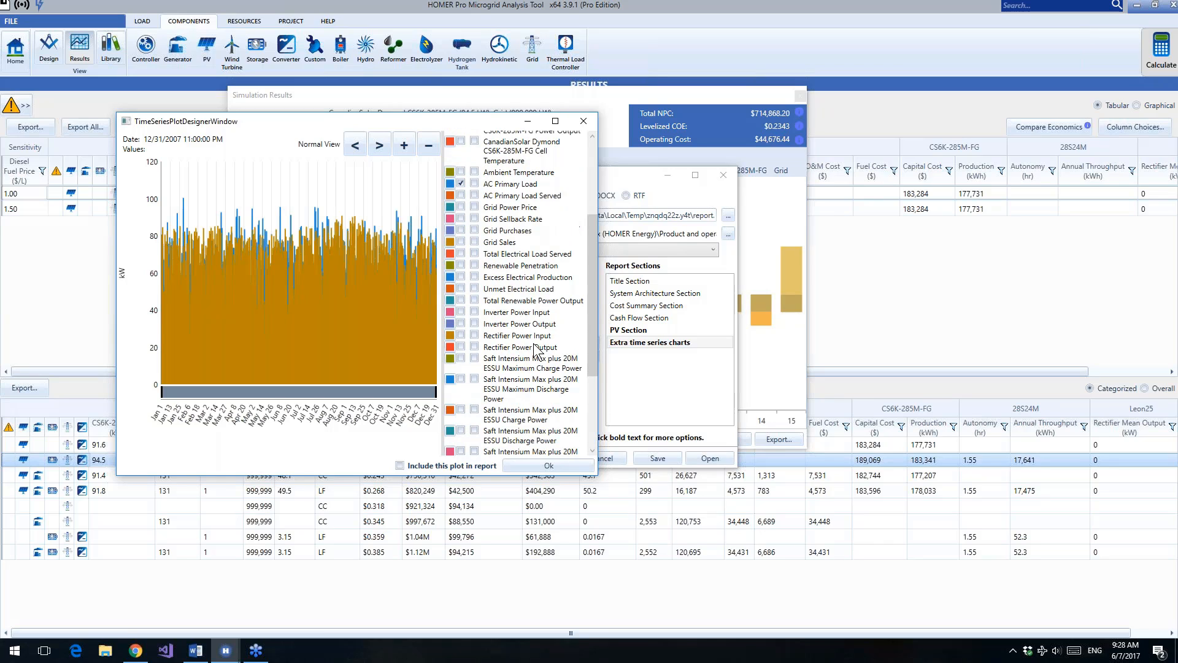
pyautogui.scroll(-2, 535, 351)
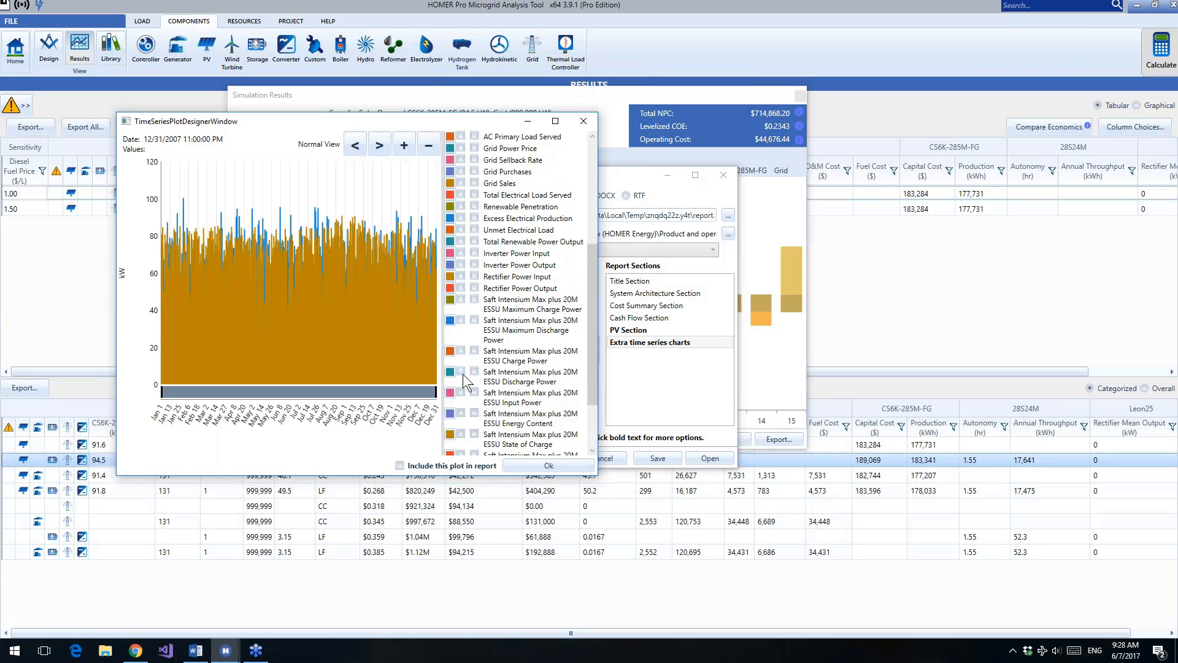
pyautogui.click(461, 372)
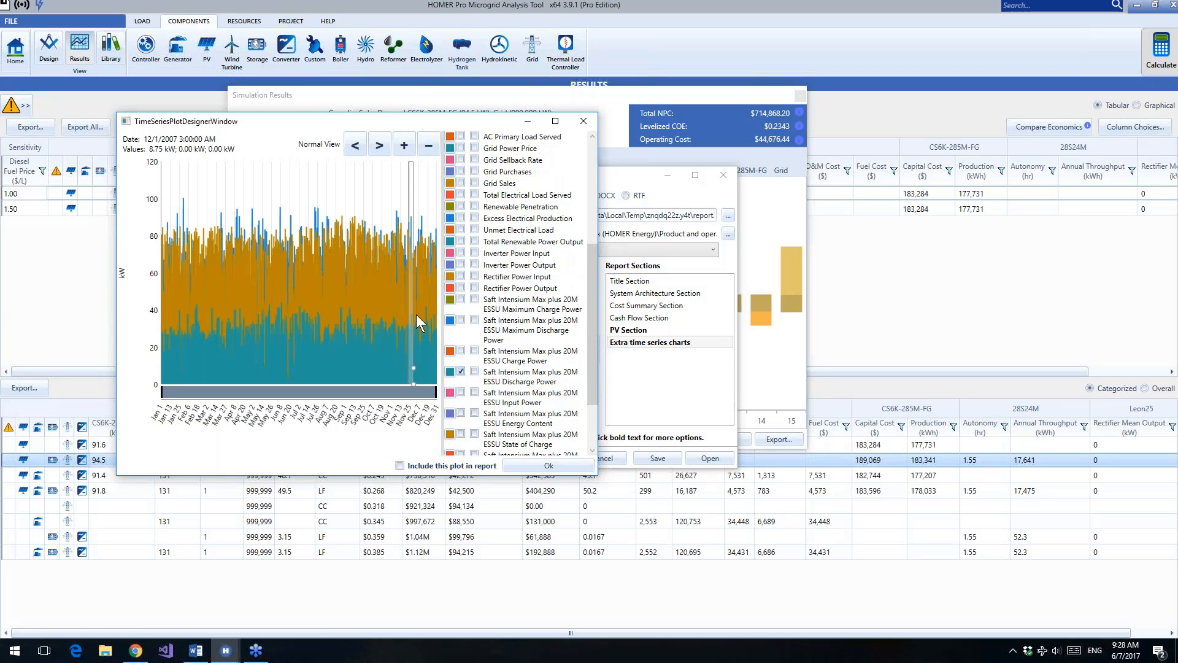
# Step: Narrow the load, PV and storage plot to about December 2 to 4 and include it in the report
pyautogui.scroll(5, 422, 315)
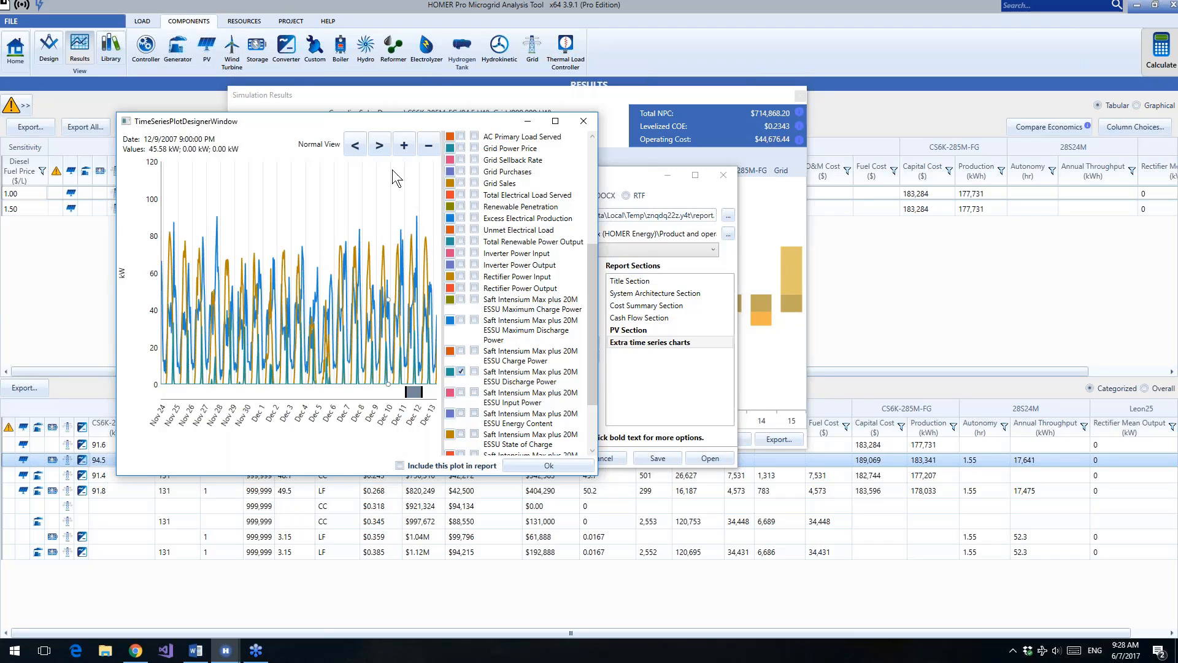
pyautogui.click(403, 144)
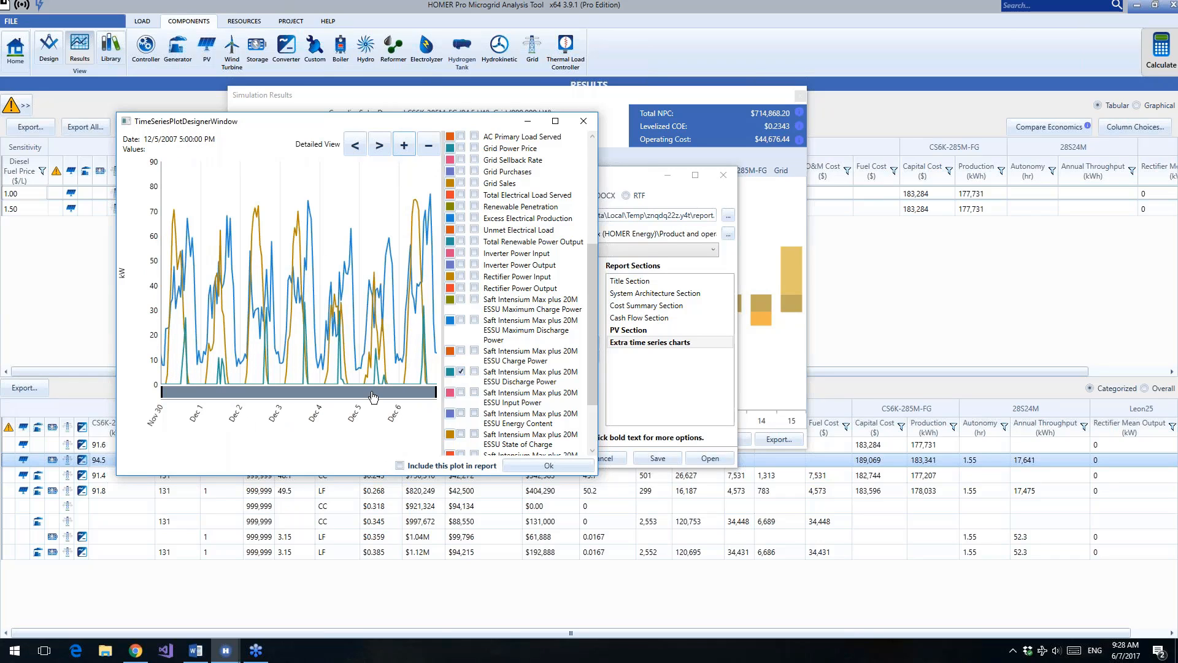
pyautogui.click(560, 121)
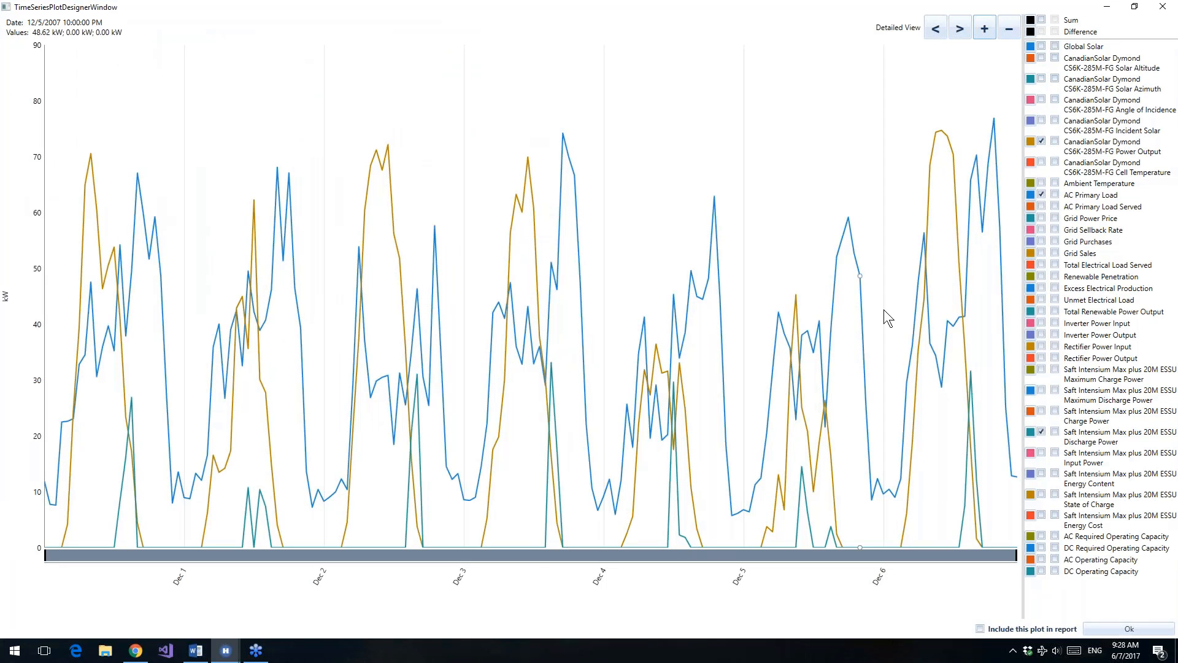
pyautogui.click(984, 28)
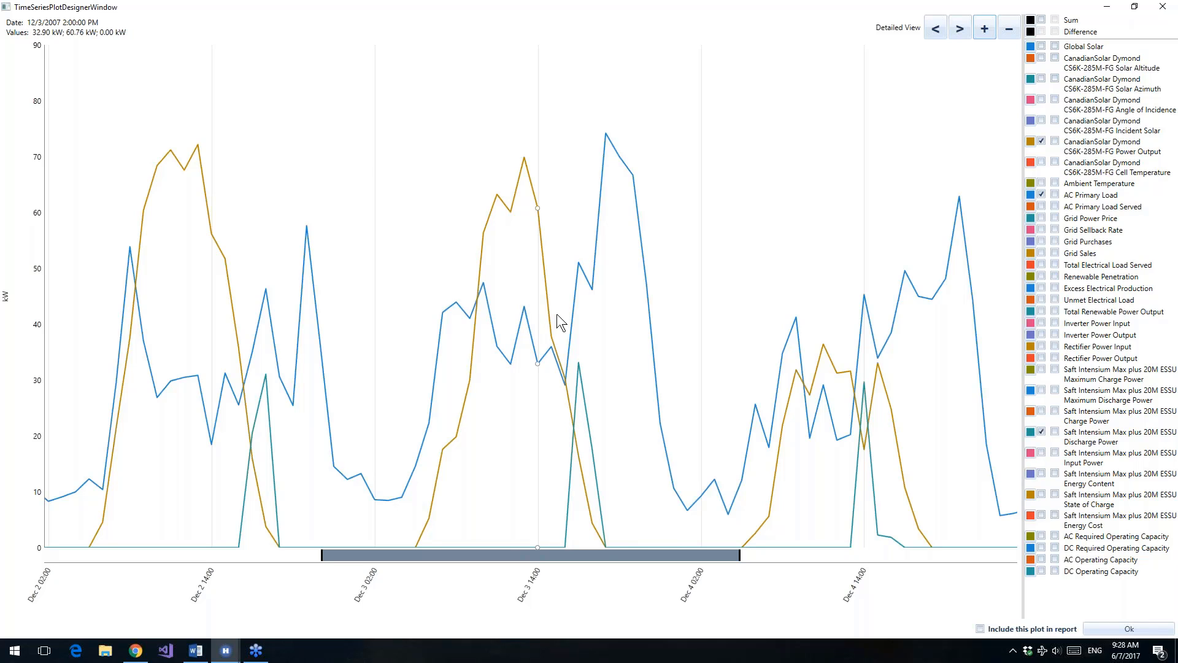
pyautogui.click(980, 628)
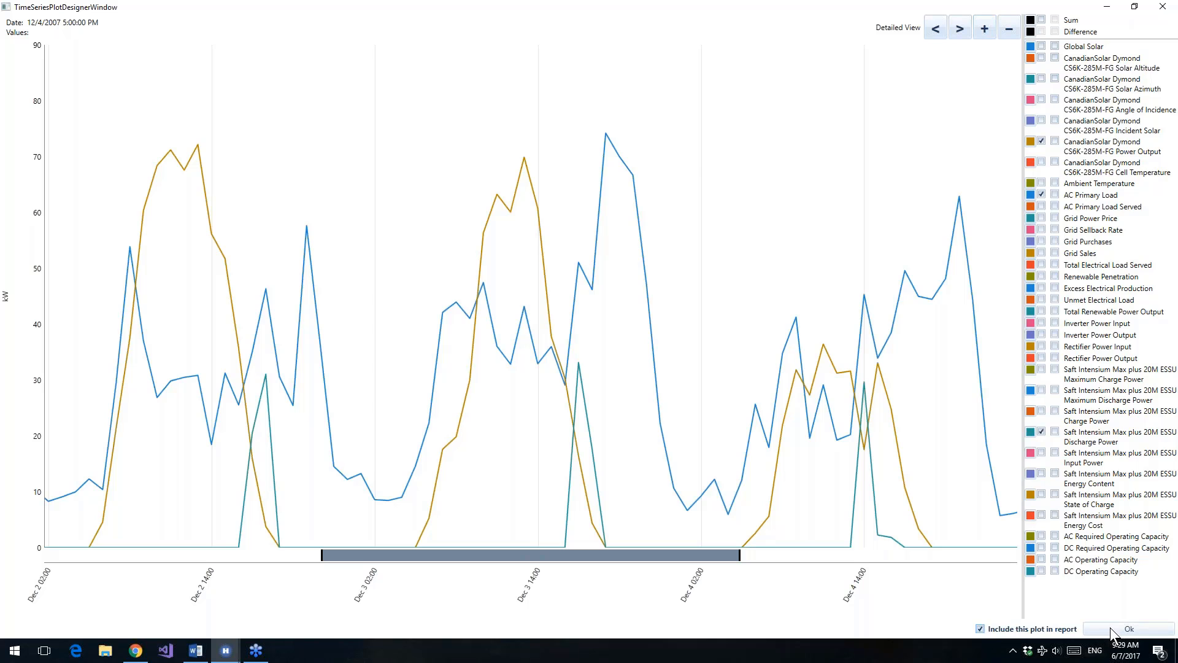
pyautogui.click(1110, 627)
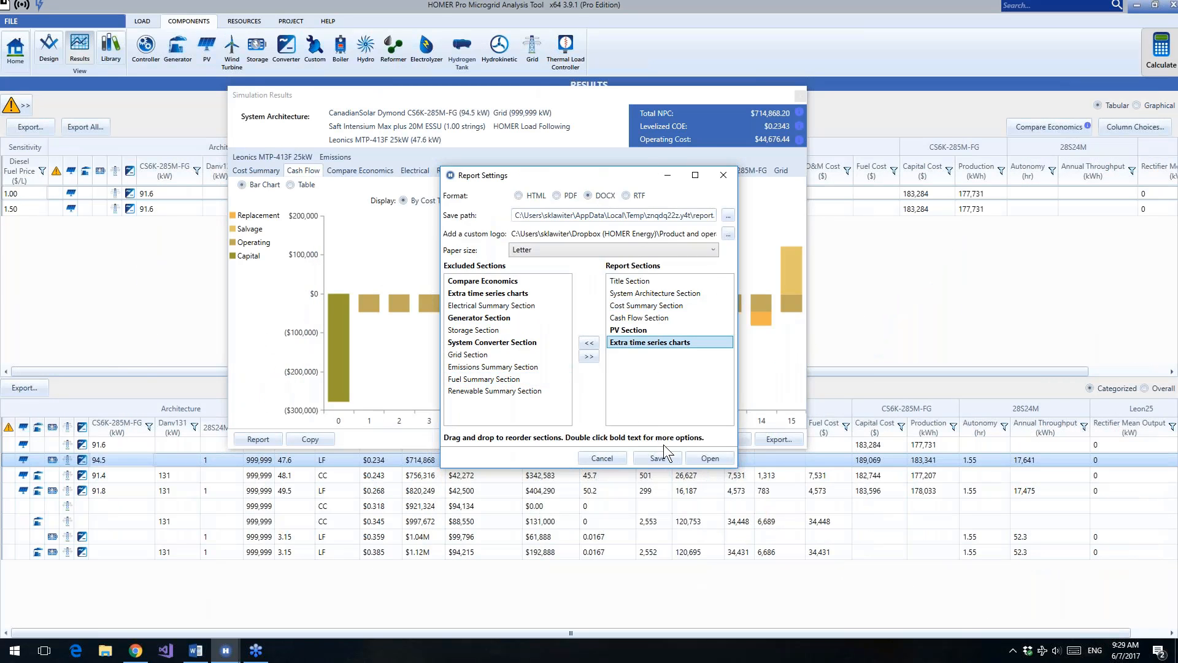
# Step: Open the DOCX report in Word, maximized and magnified to 120%
pyautogui.click(699, 462)
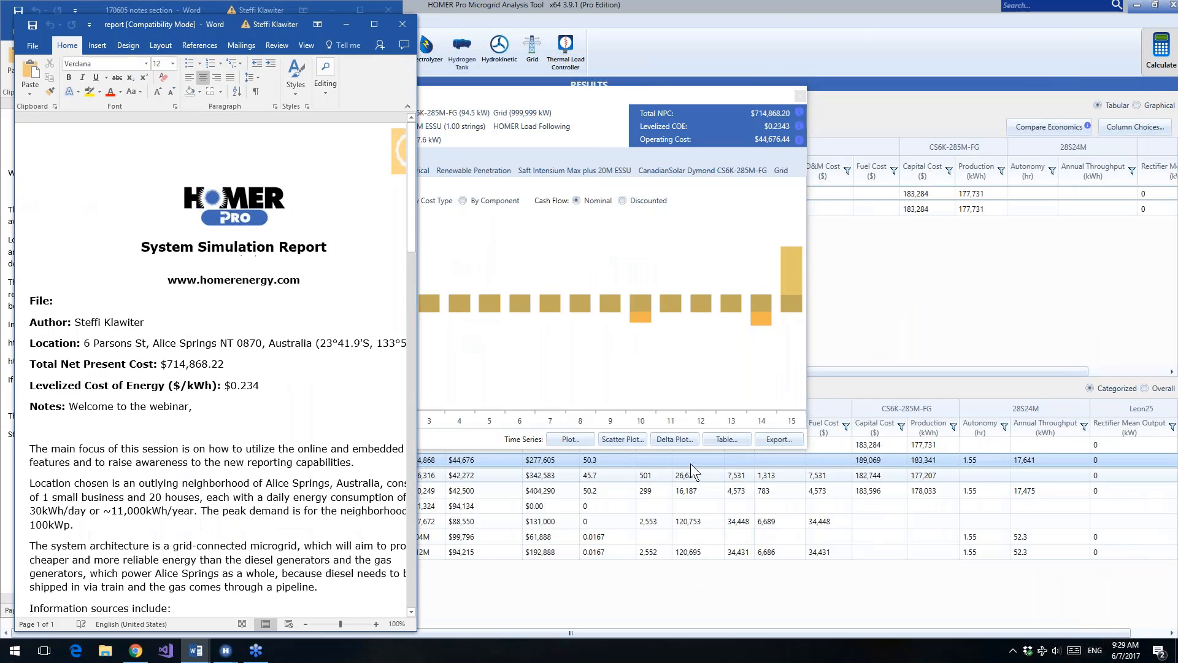
pyautogui.click(374, 25)
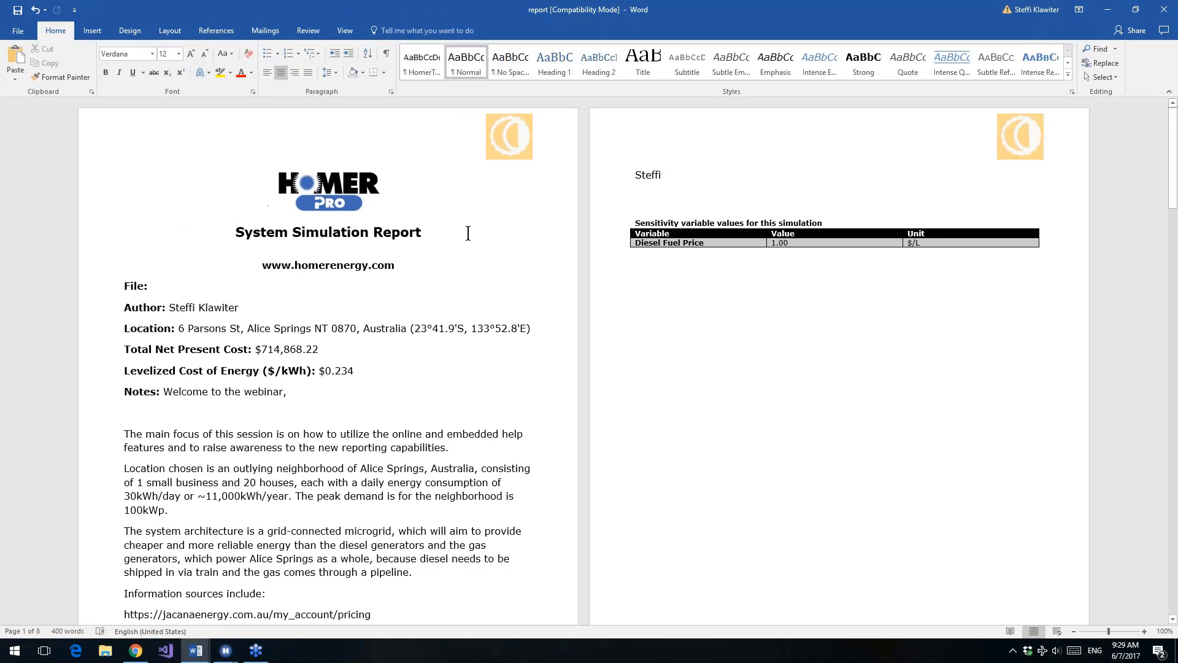
pyautogui.click(1144, 631)
pyautogui.click(1145, 631)
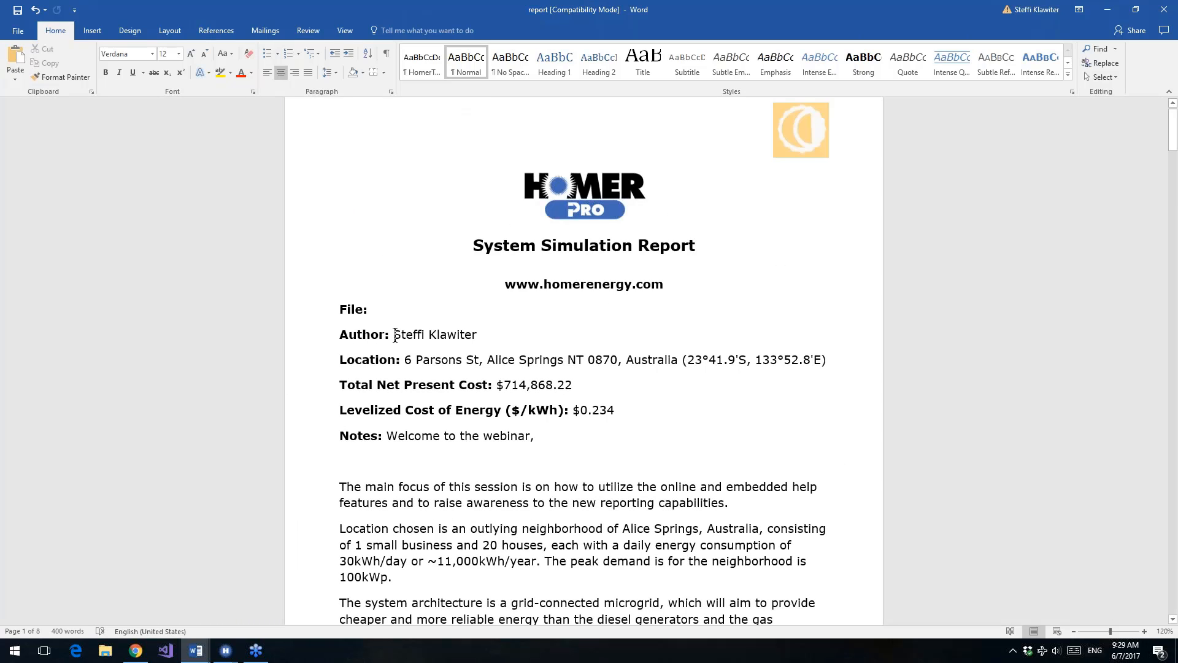
# Step: Review the report's title page details and notes, the sensitivity variable table, and the System Architecture table with its schematic
pyautogui.moveTo(393, 340); pyautogui.dragTo(472, 337)
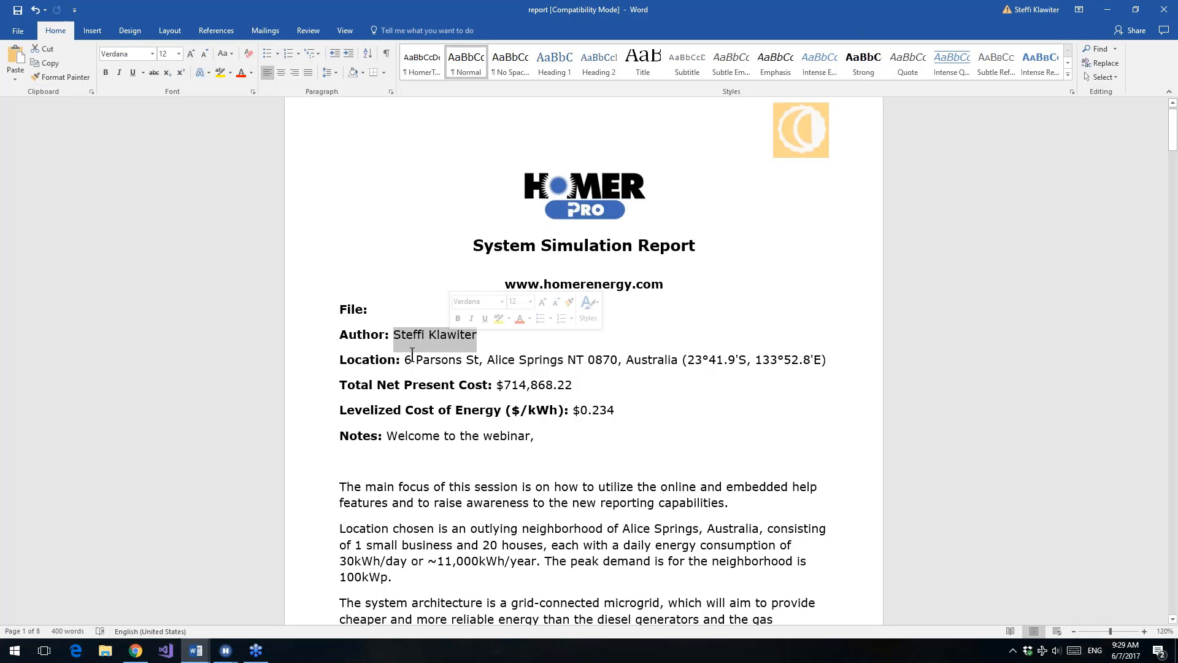
pyautogui.click(450, 385)
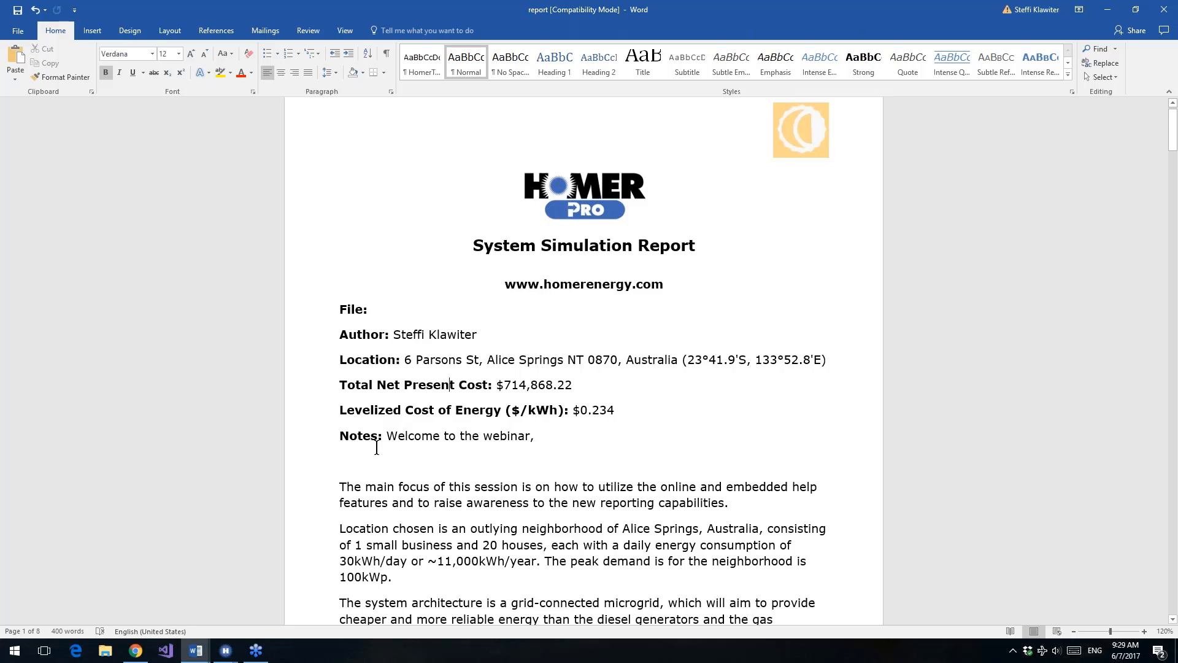
pyautogui.scroll(-3, 377, 448)
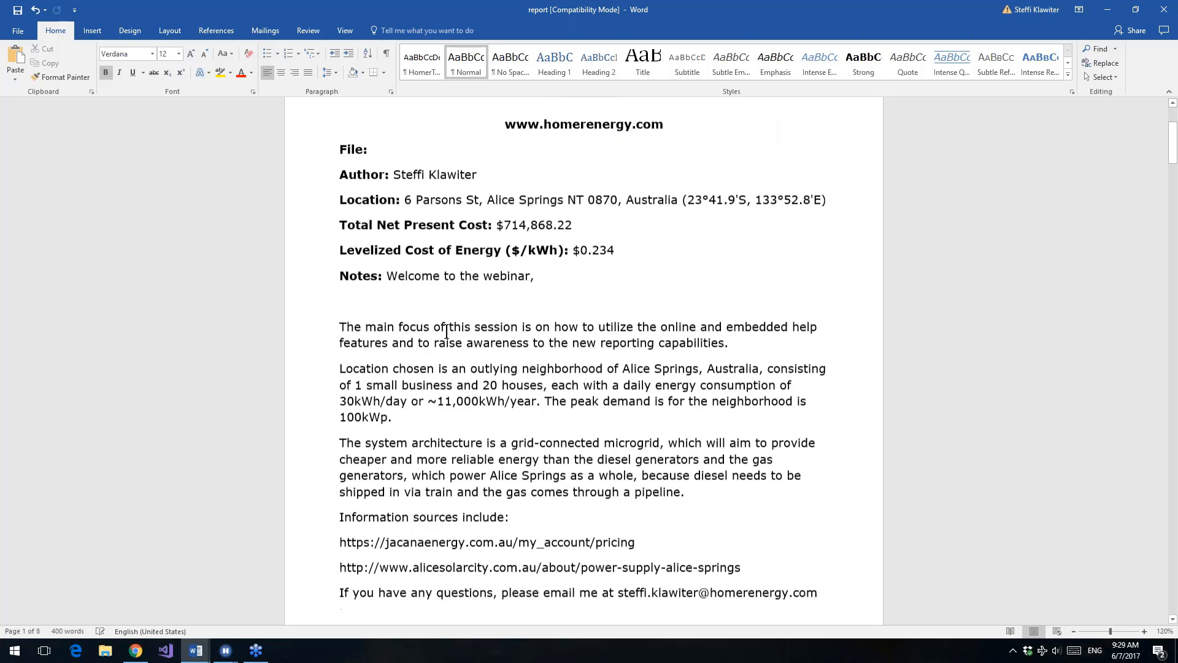
pyautogui.scroll(-2, 448, 325)
pyautogui.scroll(-5, 451, 317)
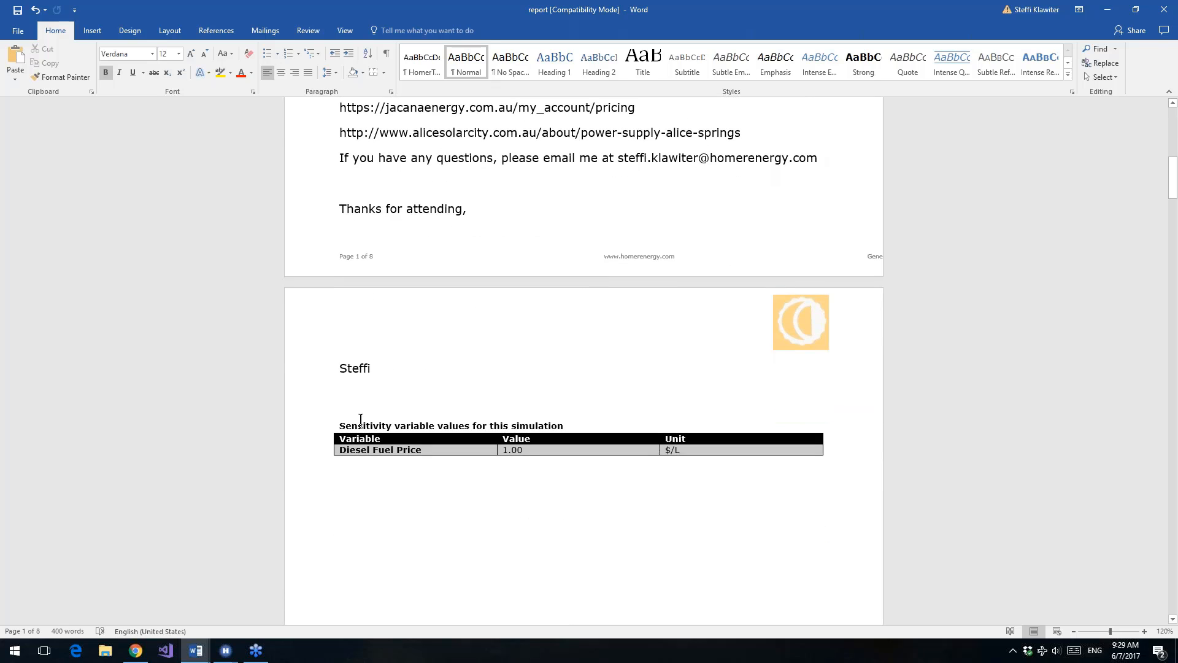
pyautogui.scroll(-8, 403, 438)
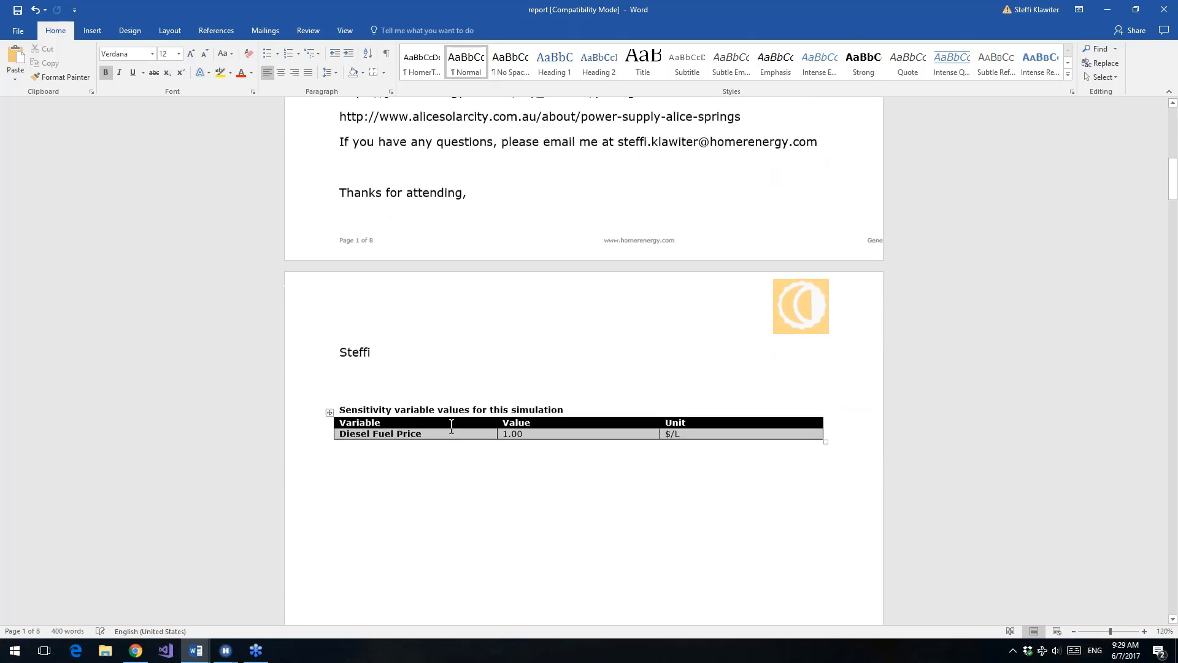
pyautogui.scroll(-8, 460, 431)
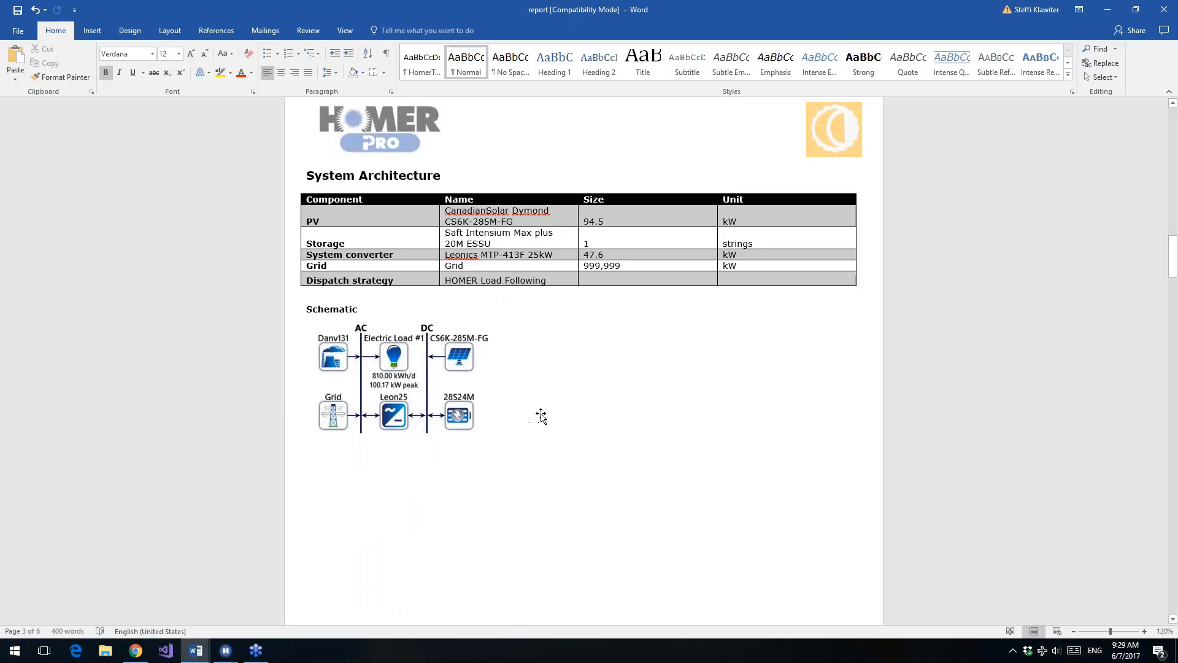
pyautogui.scroll(-6, 561, 402)
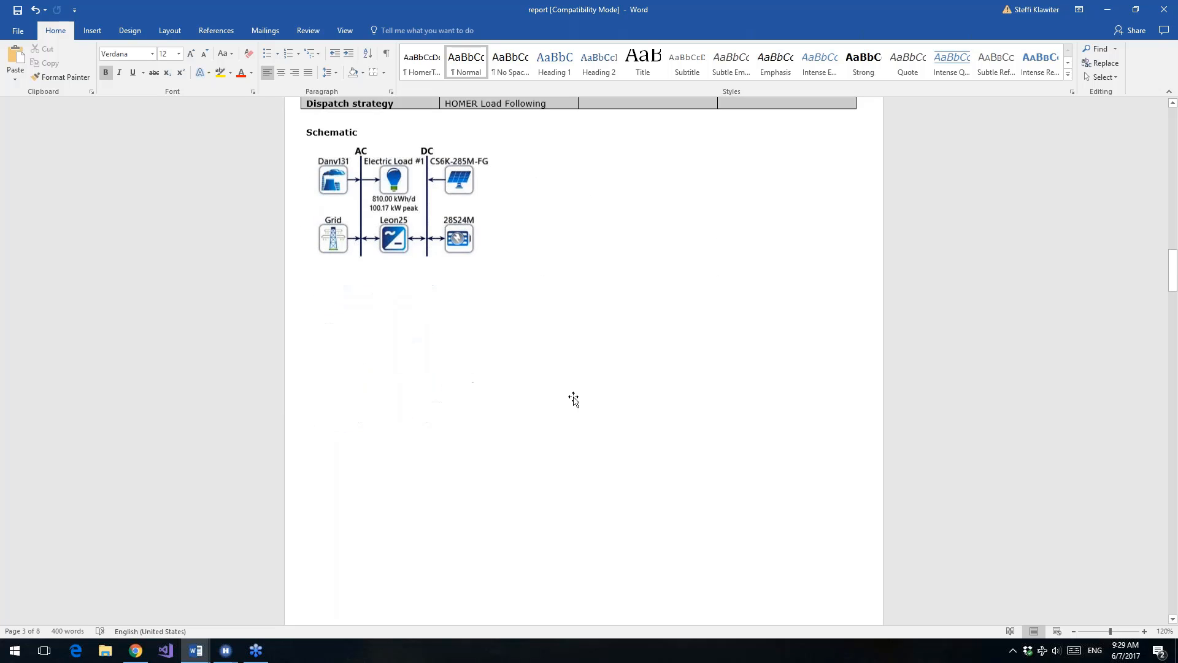
# Step: Examine the report's Cost Summary chart and cost tables, and the Cash Flow charts by cost type and by component
pyautogui.scroll(-5, 573, 399)
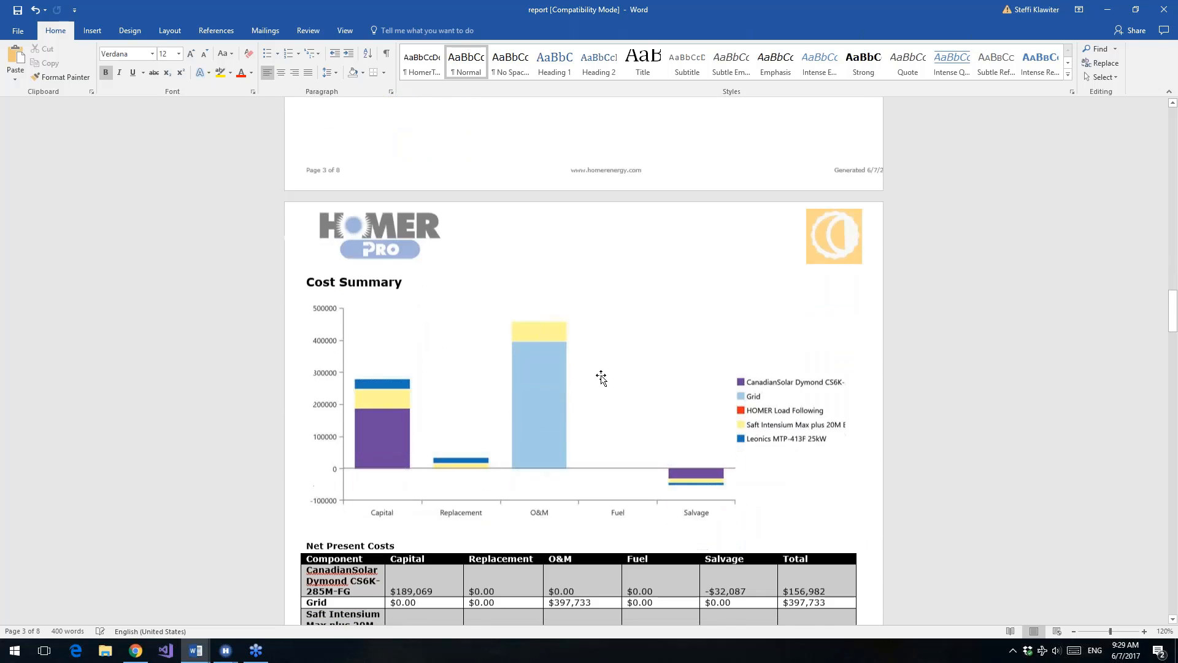
pyautogui.scroll(-1, 601, 378)
pyautogui.scroll(-1, 601, 377)
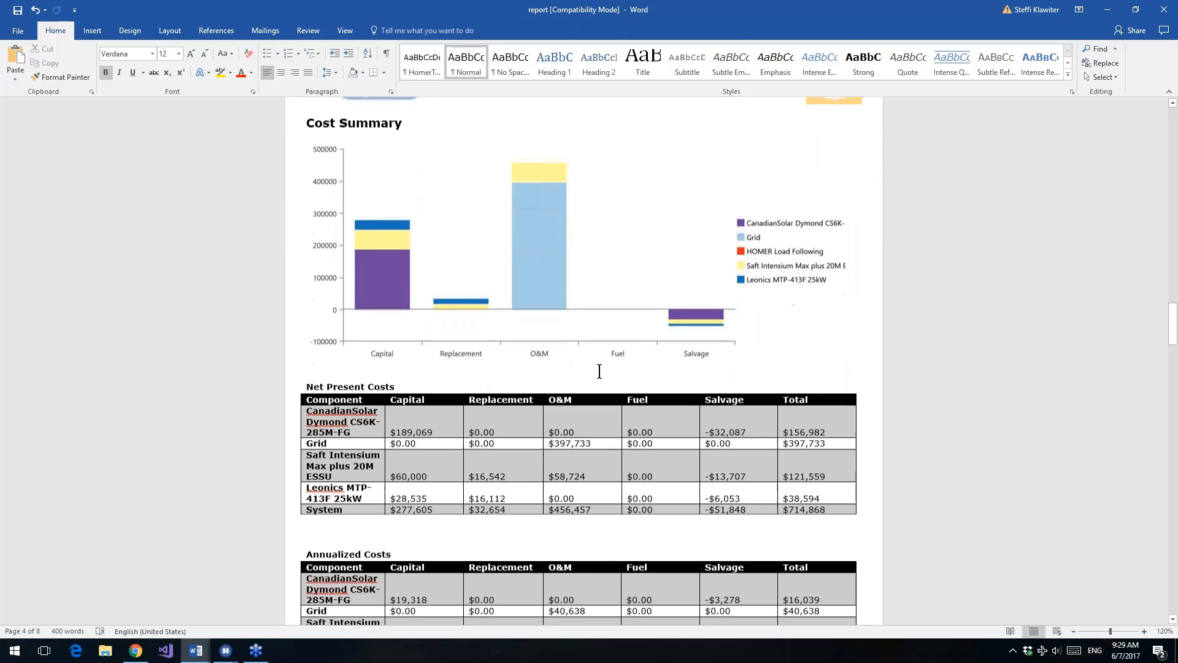
pyautogui.scroll(-1, 606, 366)
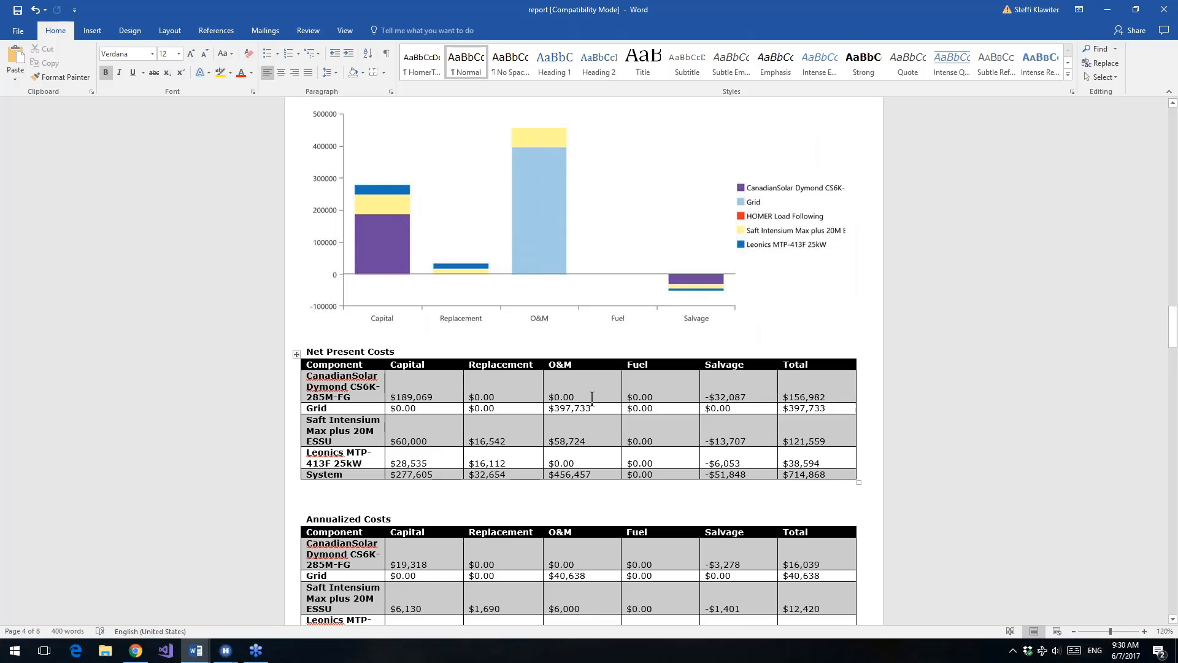
pyautogui.click(587, 398)
pyautogui.scroll(-5, 598, 402)
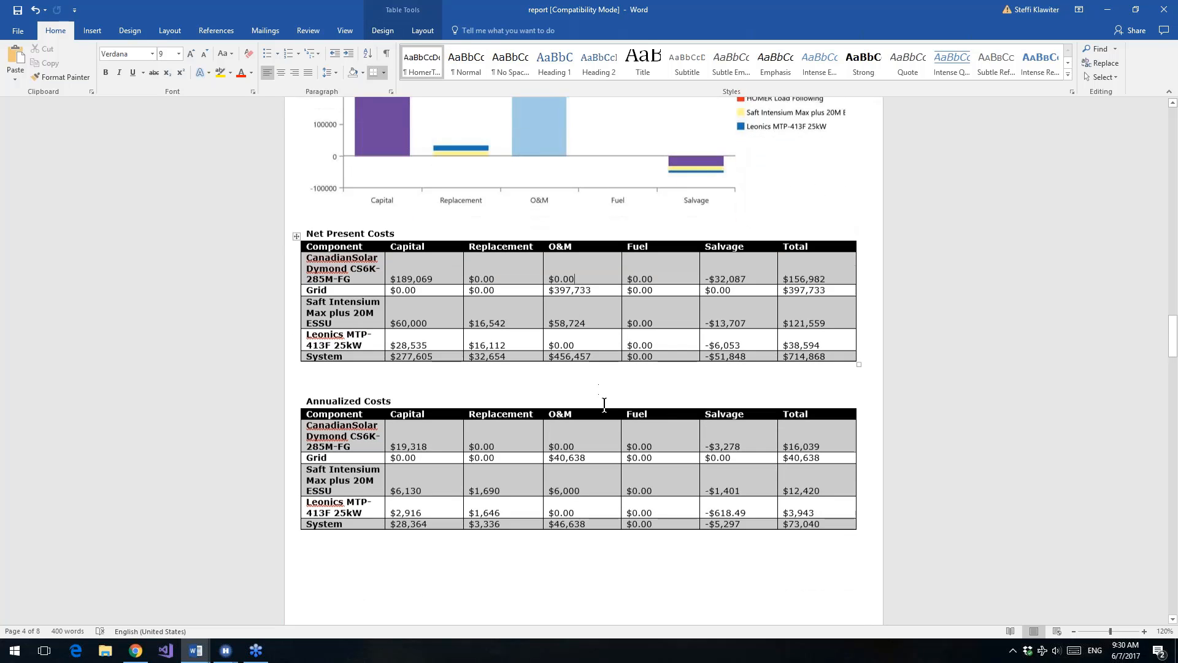
pyautogui.scroll(-3, 608, 414)
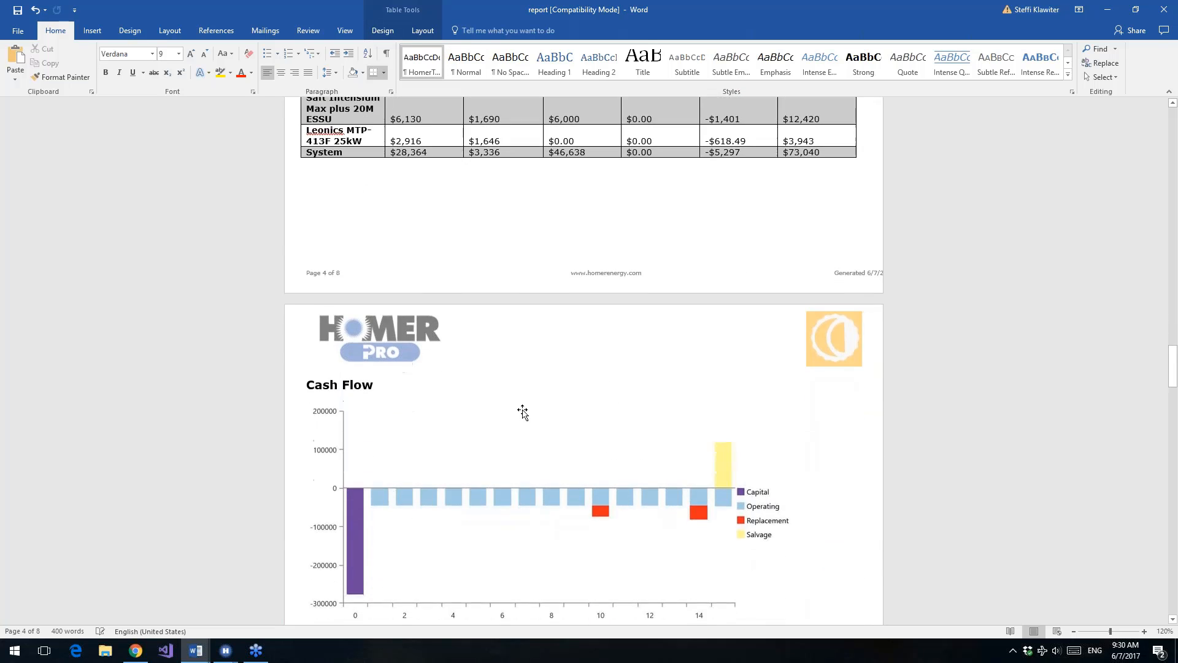
pyautogui.scroll(-1, 455, 362)
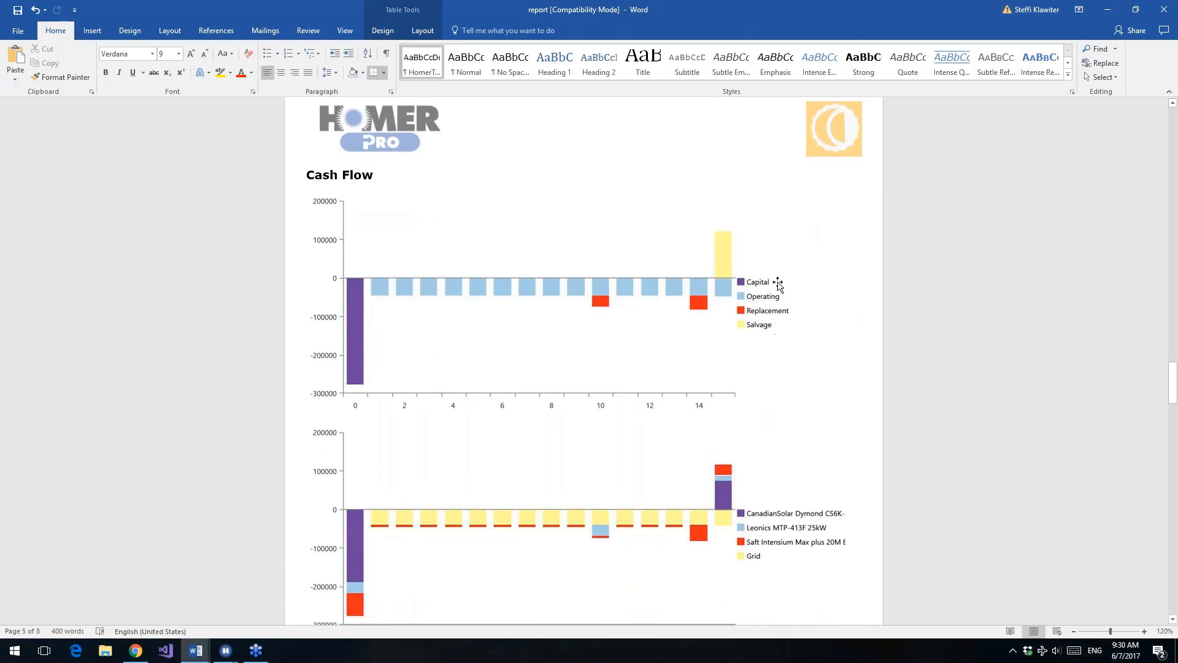
pyautogui.scroll(-2, 772, 476)
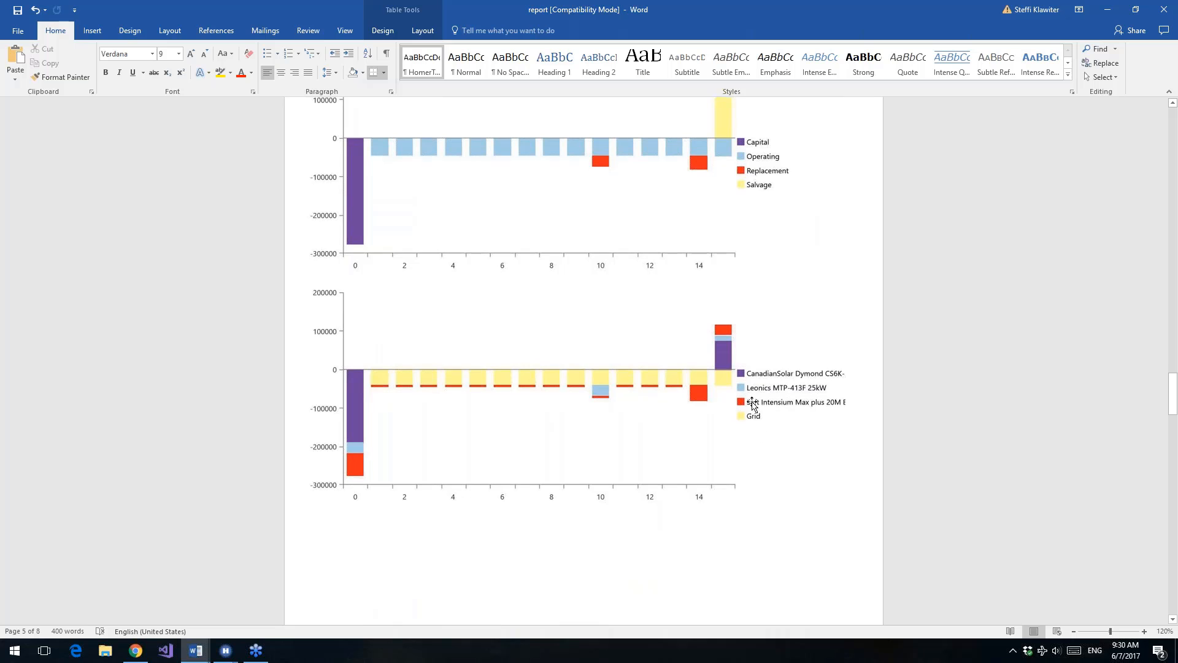
pyautogui.scroll(-1, 607, 431)
# Step: Examine the report's PV section, from the electrical summary, statistics and output map to the PV time series chart
pyautogui.scroll(-5, 604, 432)
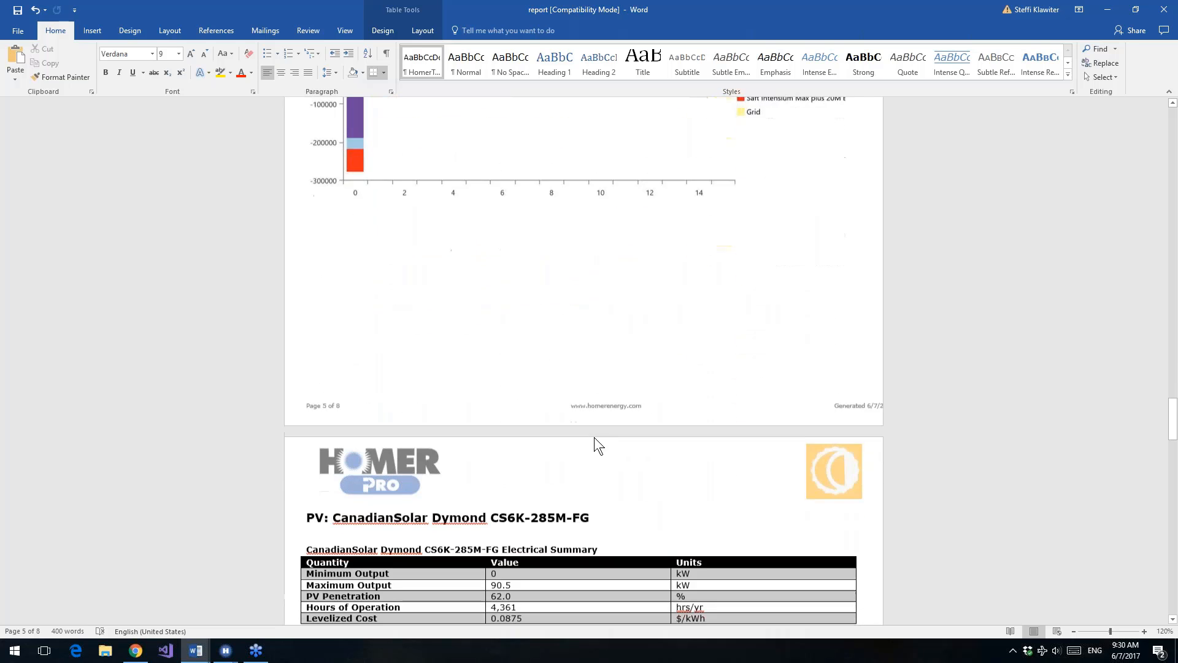
pyautogui.scroll(-1, 589, 443)
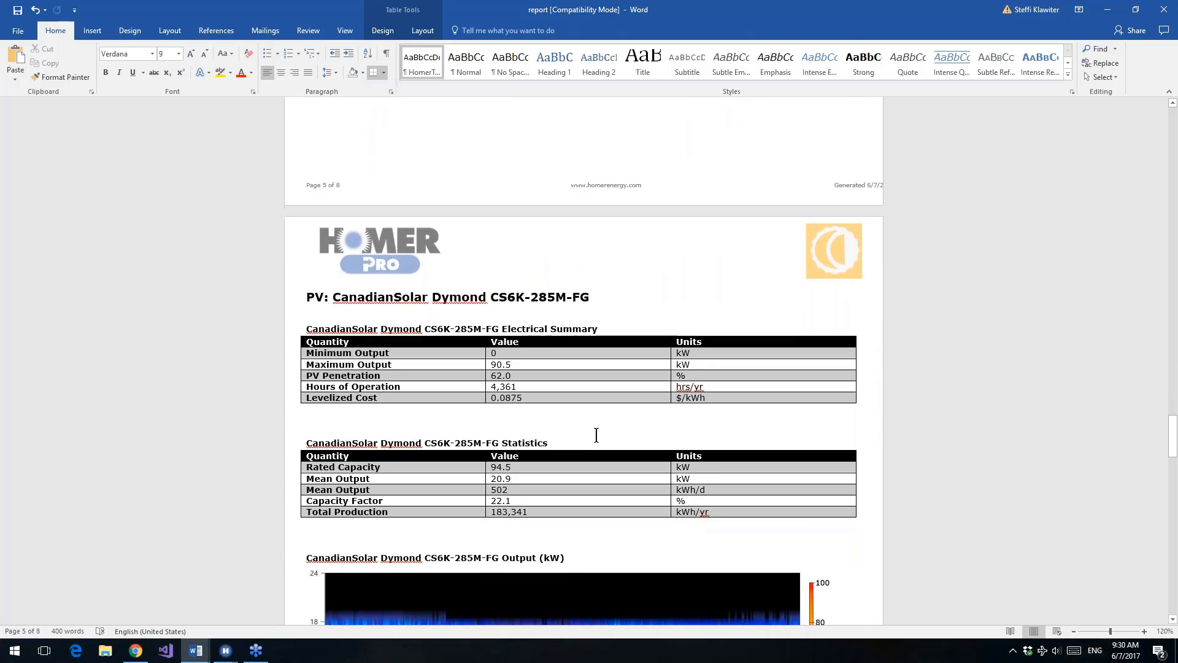
pyautogui.scroll(-2, 553, 393)
pyautogui.scroll(-1, 494, 228)
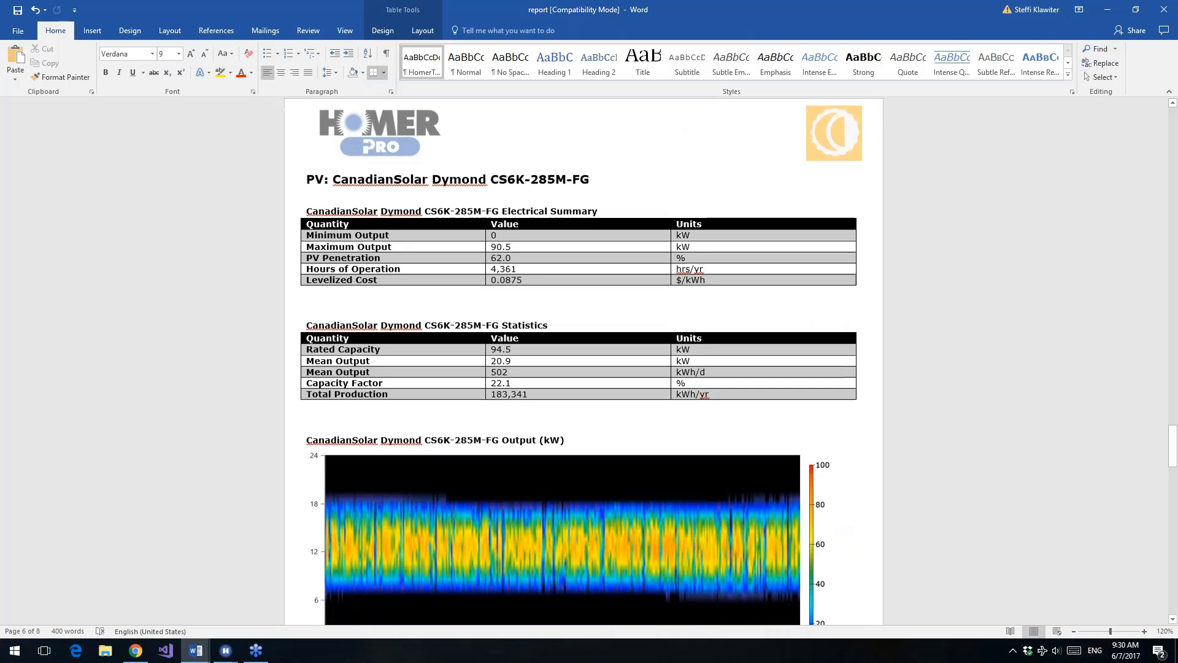
pyautogui.scroll(1, 494, 229)
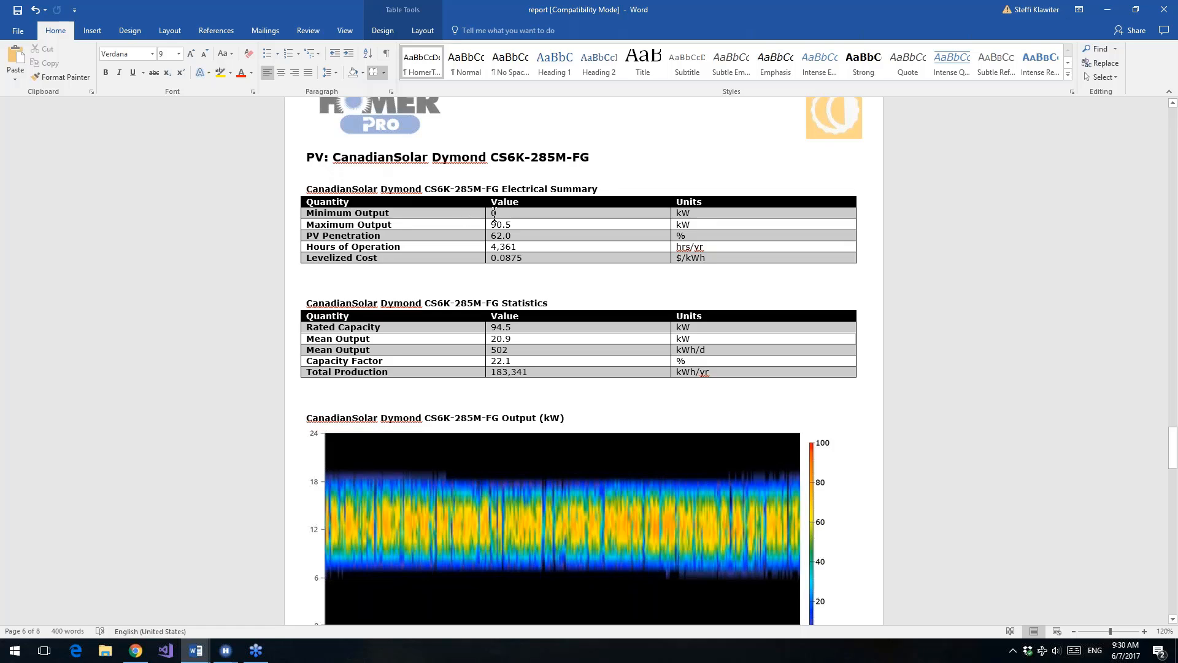
pyautogui.scroll(-3, 392, 423)
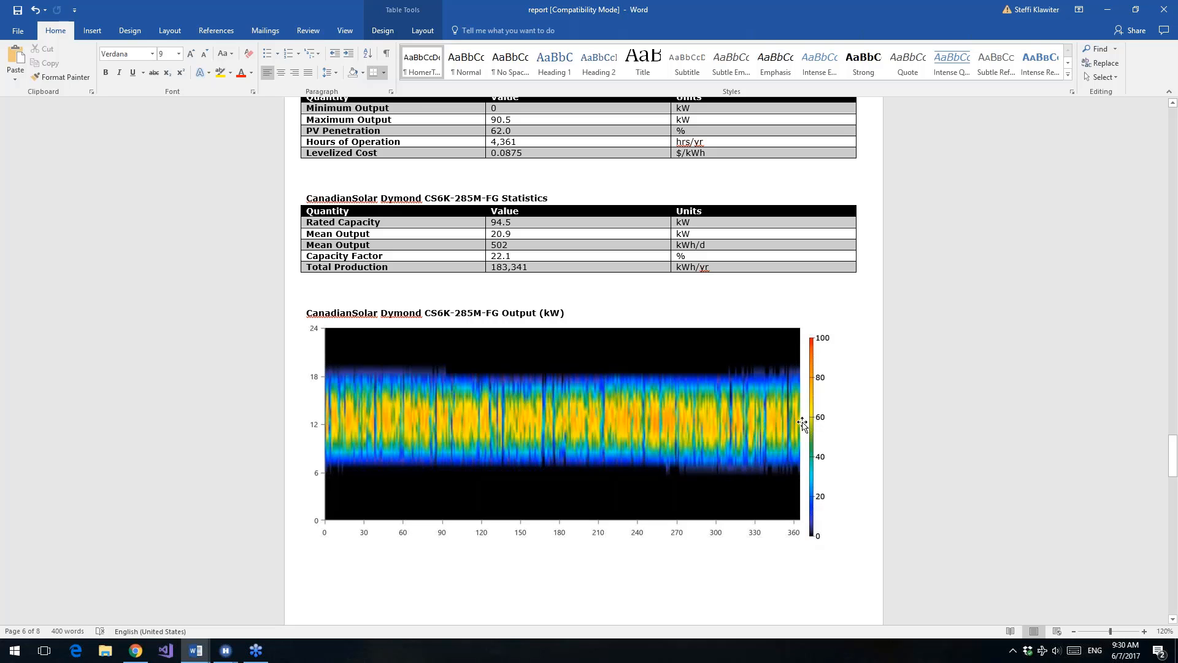
pyautogui.scroll(-6, 787, 420)
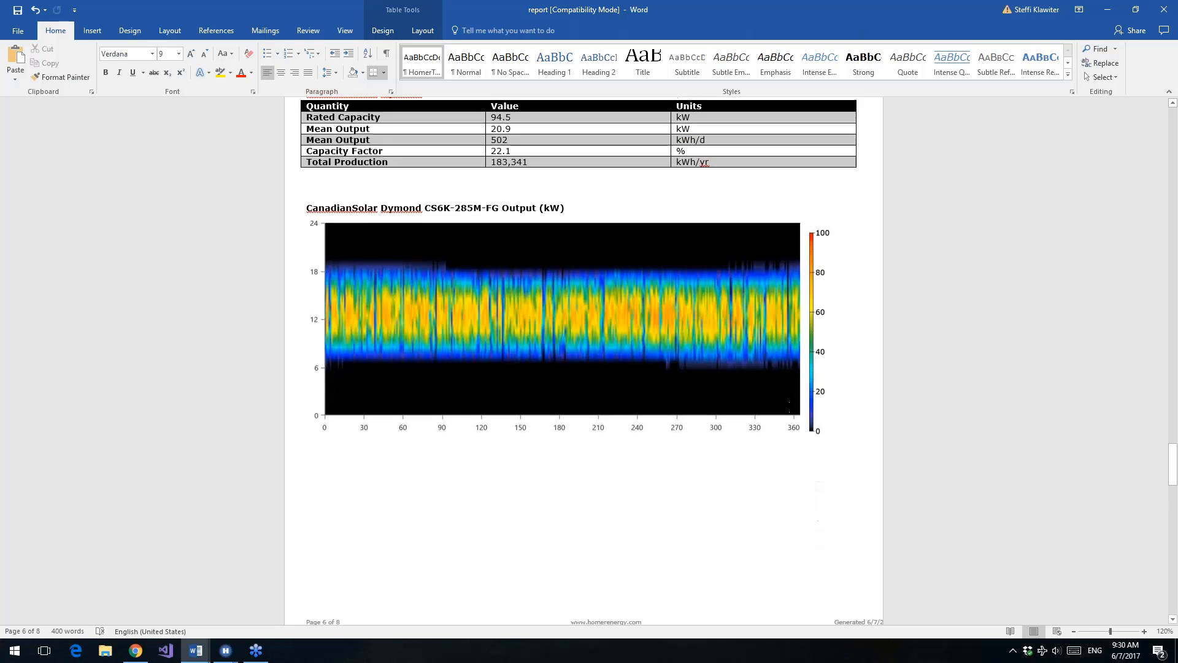
pyautogui.scroll(-5, 691, 421)
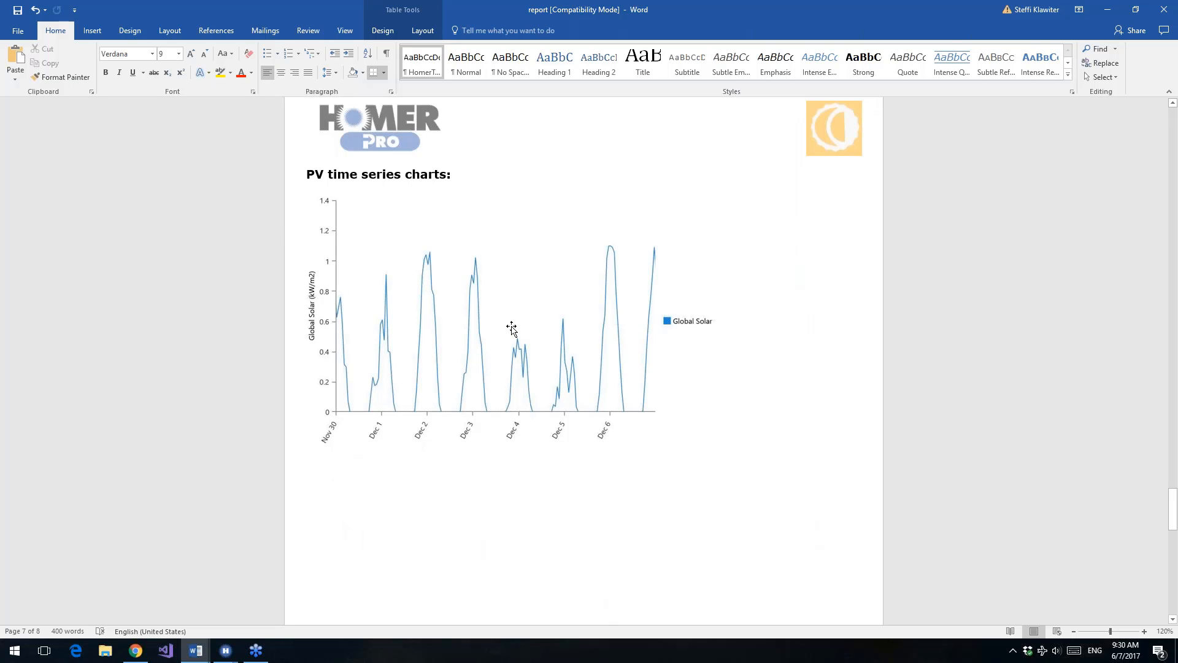
# Step: Examine the report's final time series chart comparing AC primary load, PV power output and battery discharge power
pyautogui.scroll(-10, 674, 279)
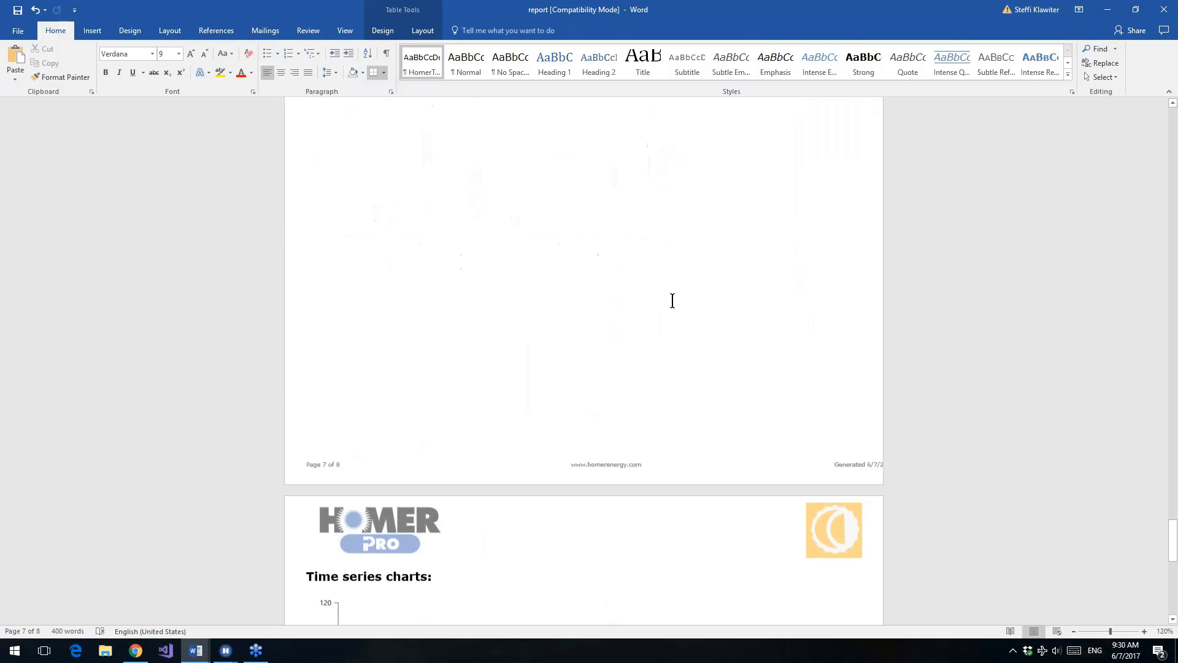
pyautogui.scroll(-3, 671, 309)
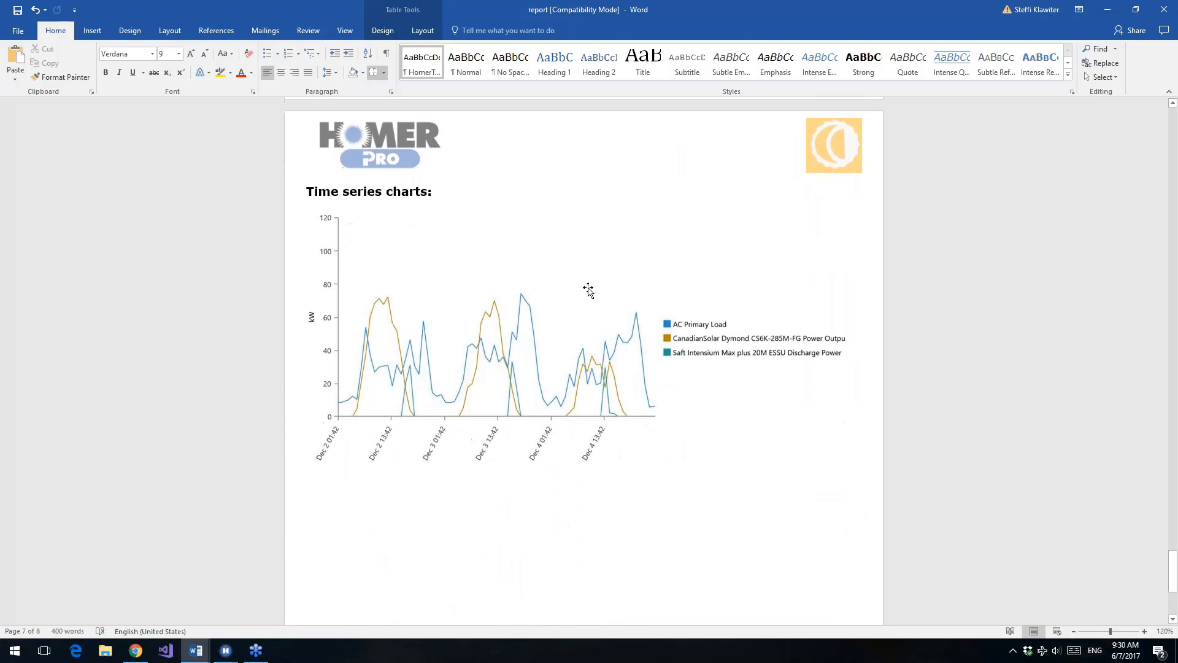
pyautogui.scroll(-2, 496, 313)
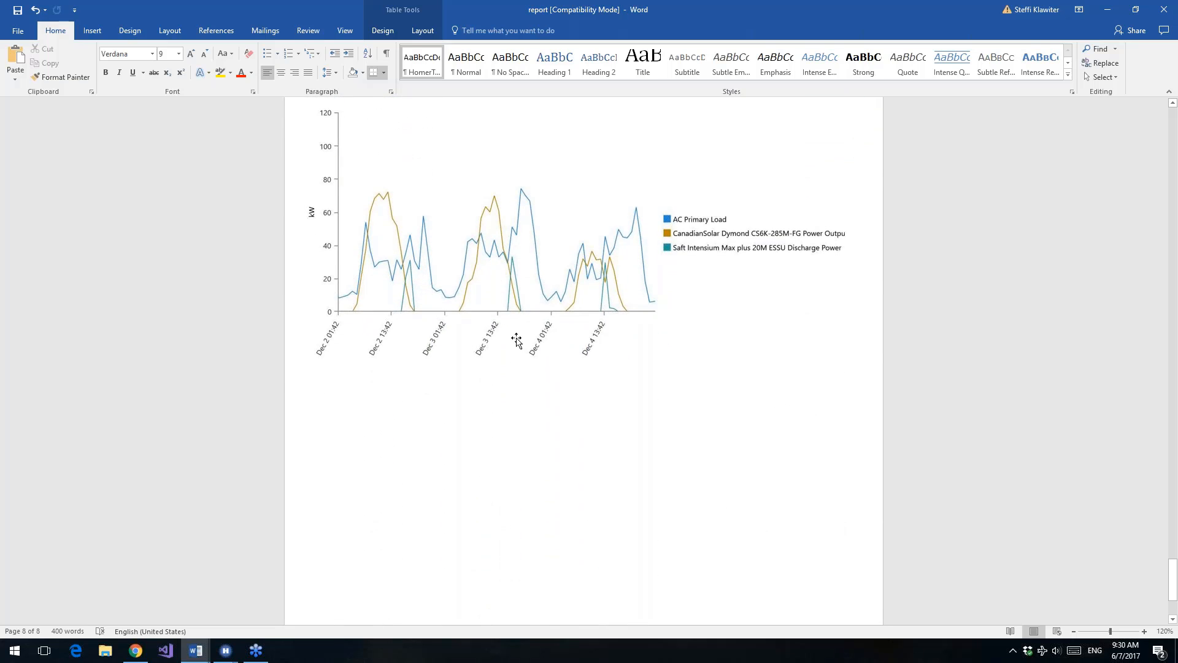
pyautogui.scroll(-2, 571, 321)
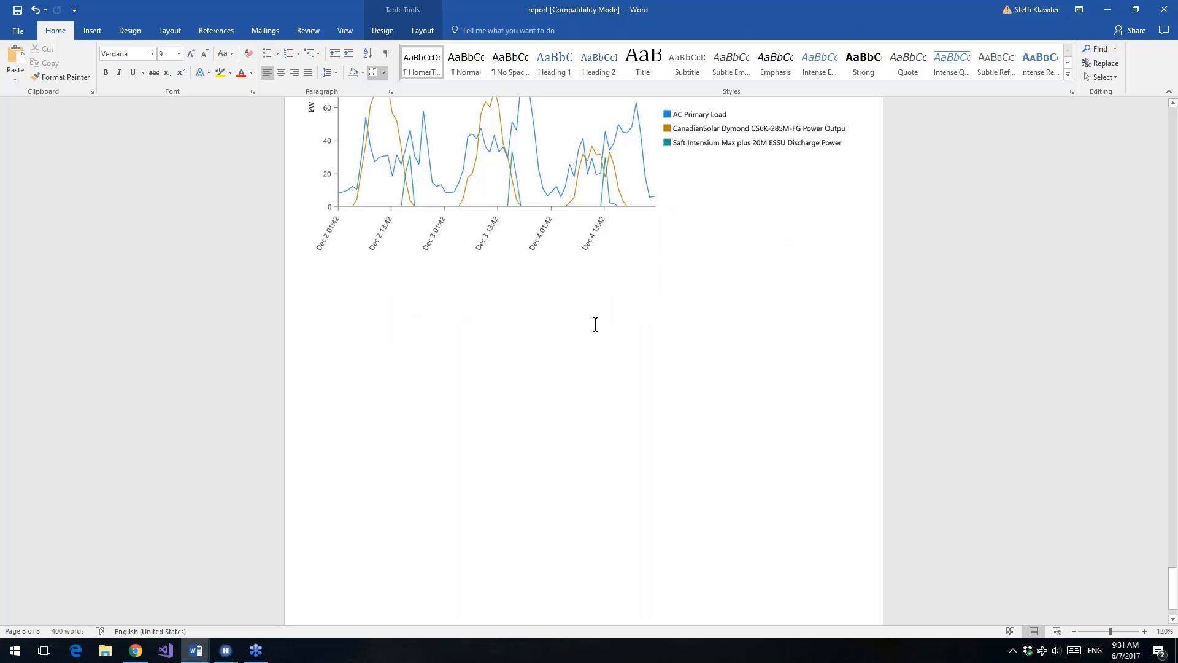
# Step: Minimize the report and webinar notes documents, return to HOMER Pro's Simulation Results and start the system report again
pyautogui.click(1108, 10)
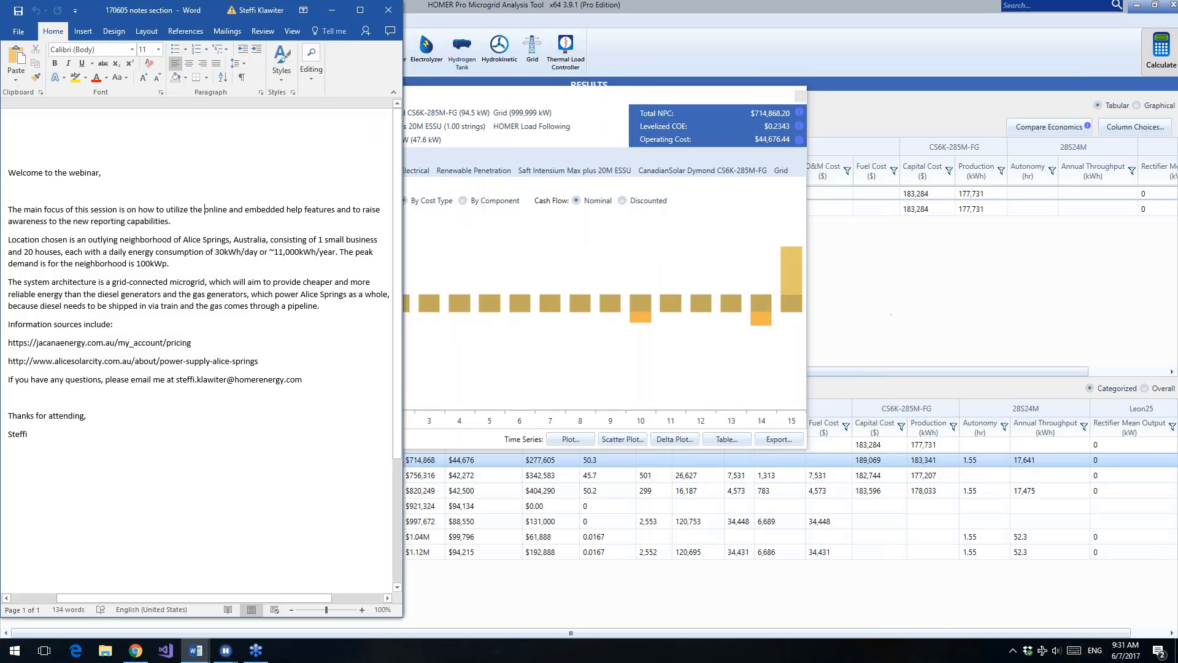
pyautogui.click(331, 10)
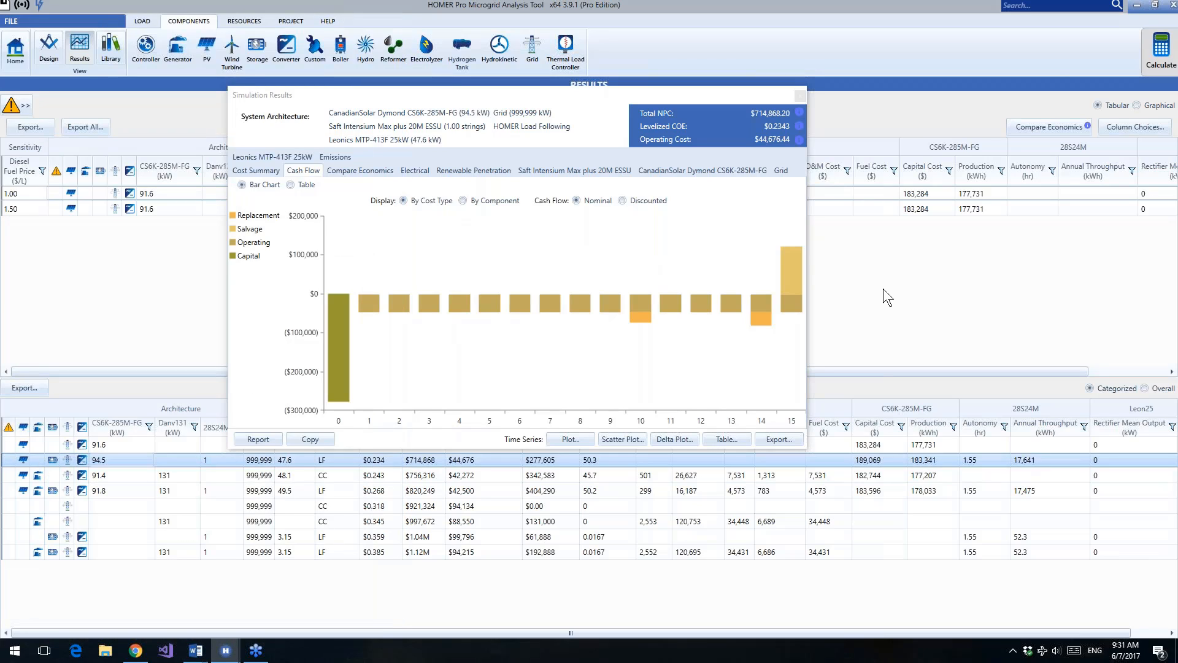
pyautogui.click(258, 439)
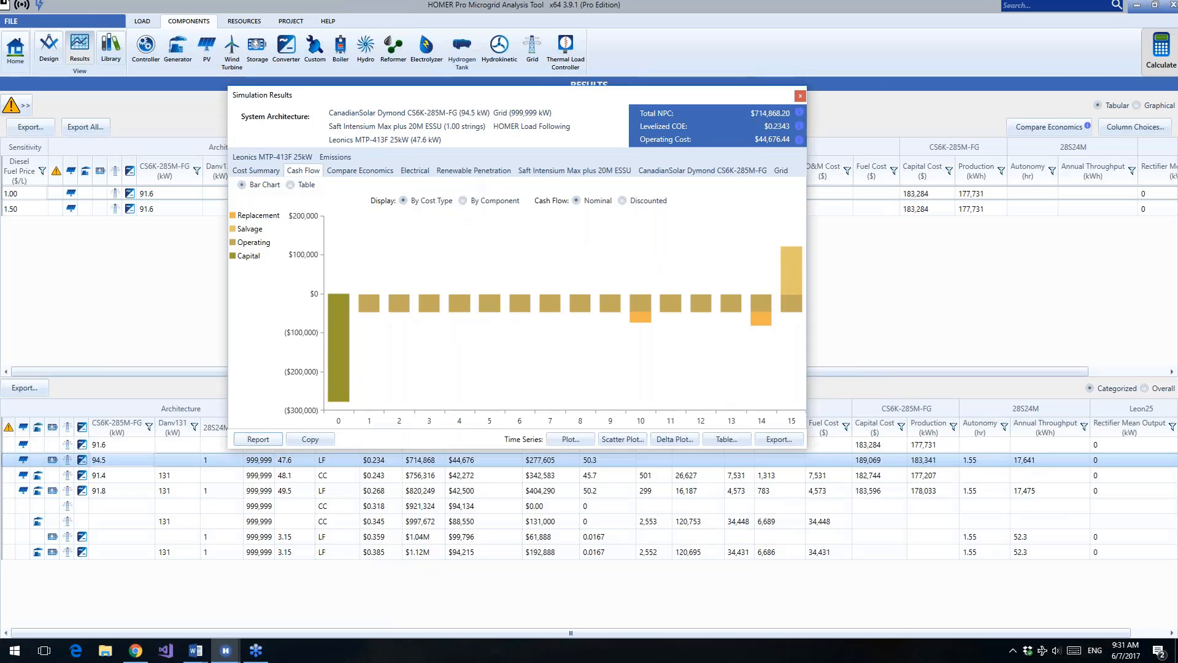